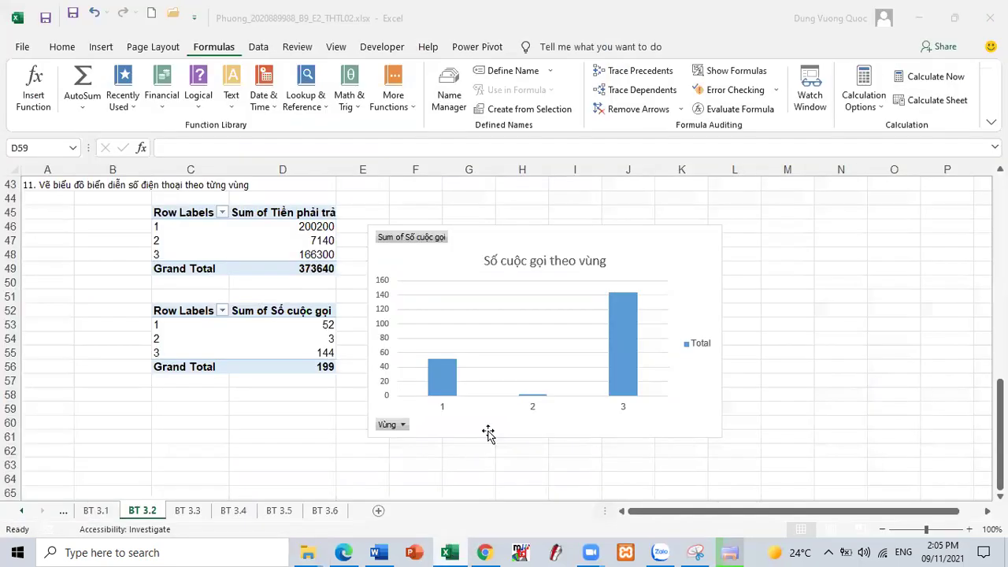
Step: Show the exercise document beside the workbook and find the requirements of Bài tập 3
click(955, 18)
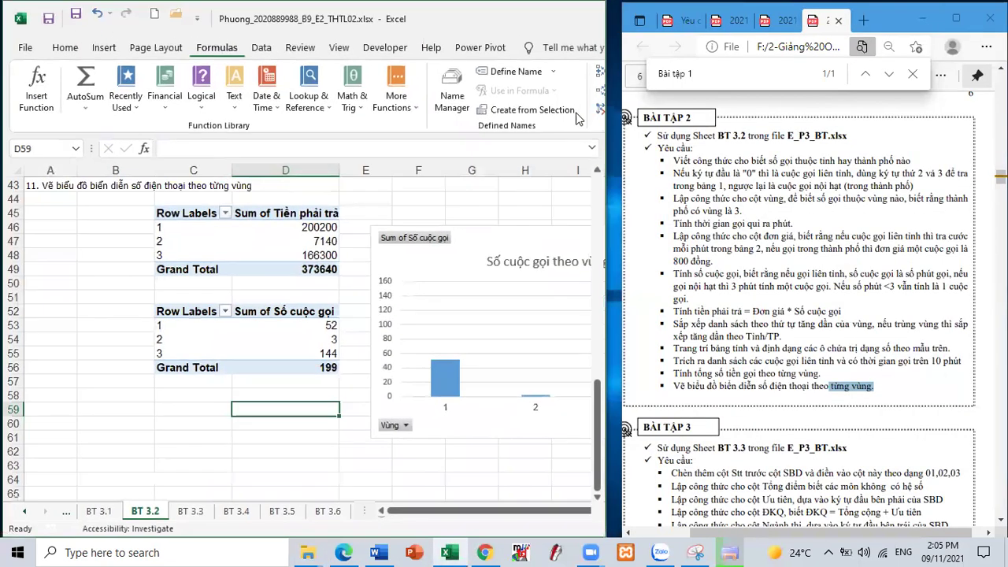
click(764, 69)
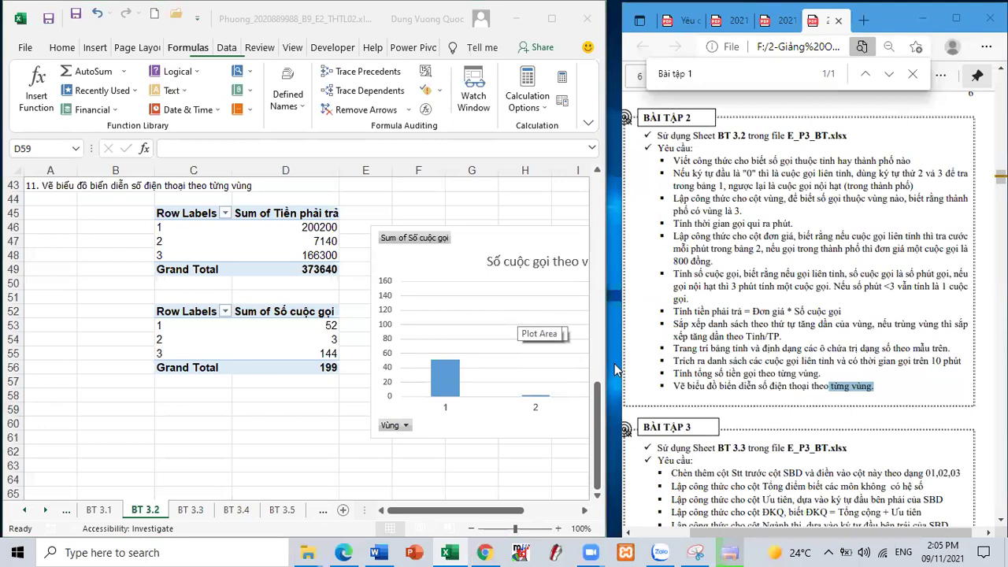
scroll(796, 291, down, 3)
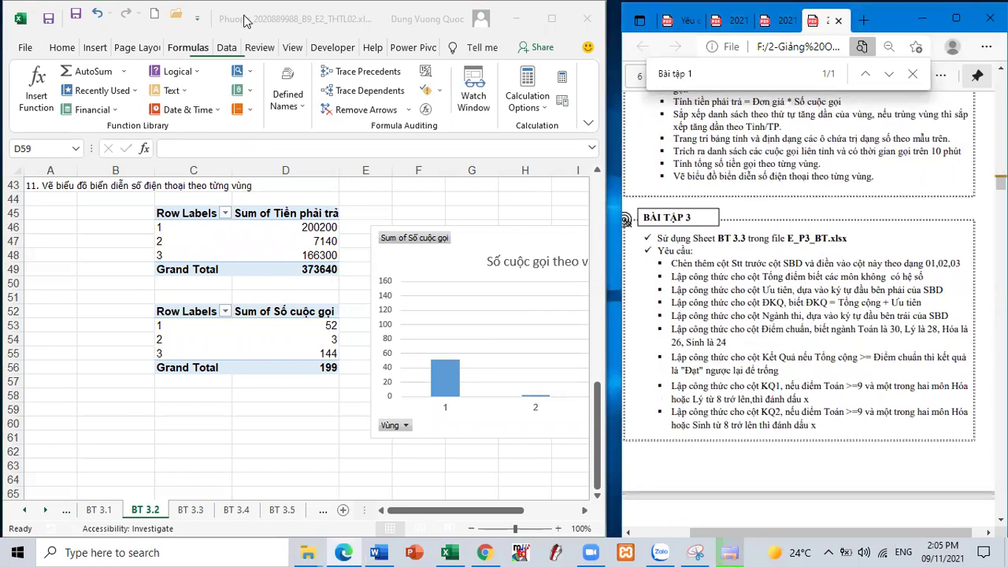
Step: Save a copy of the workbook in the same folder, changing the file name's ending to THTL03
click(244, 19)
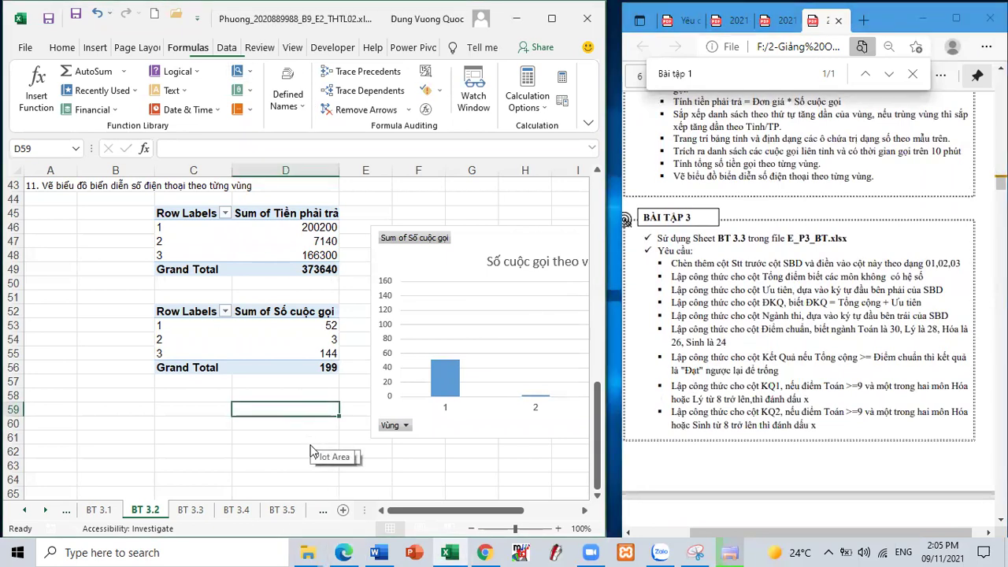
key(F12)
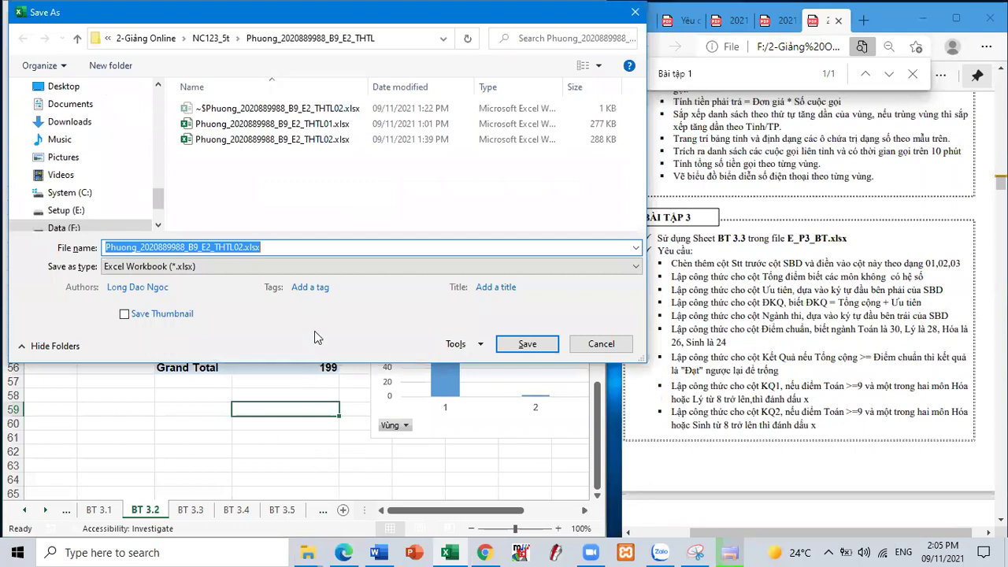
click(274, 247)
key(BackSpace)
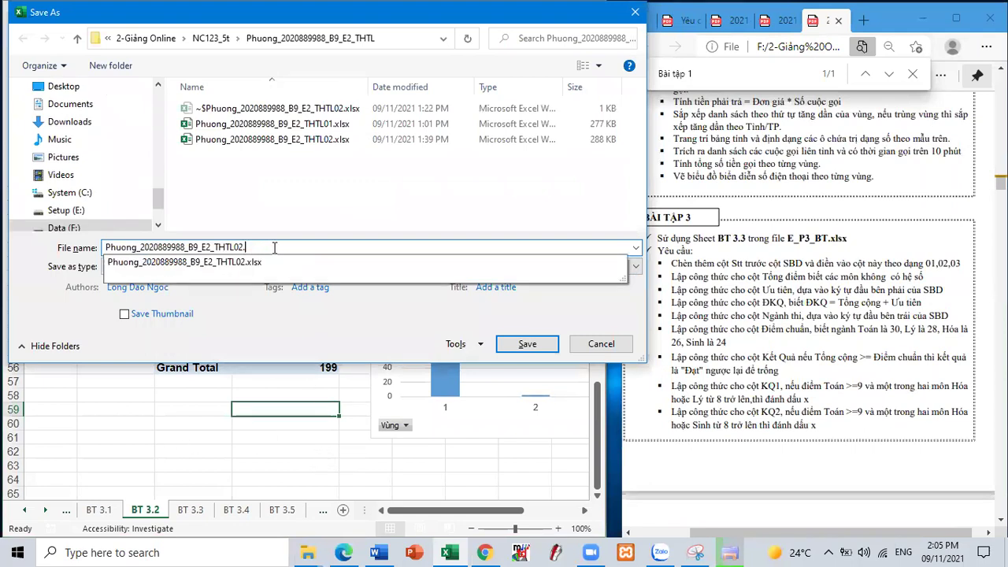
key(BackSpace)
key(BackSpace)
text(3)
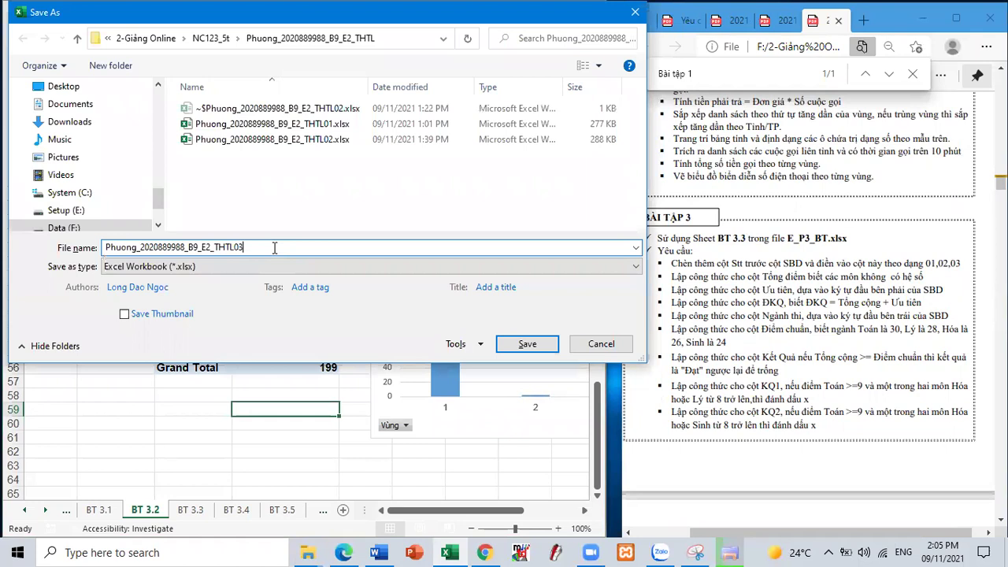
key(Return)
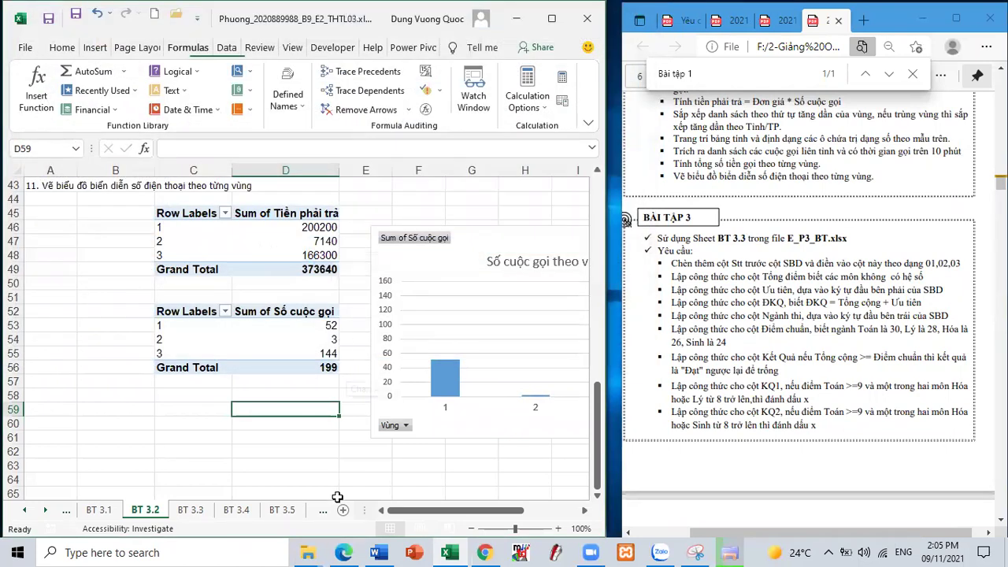
Step: Check the workbook's folder for the THTL03 copy and return to the workbook
mouse_move(311, 551)
click(282, 470)
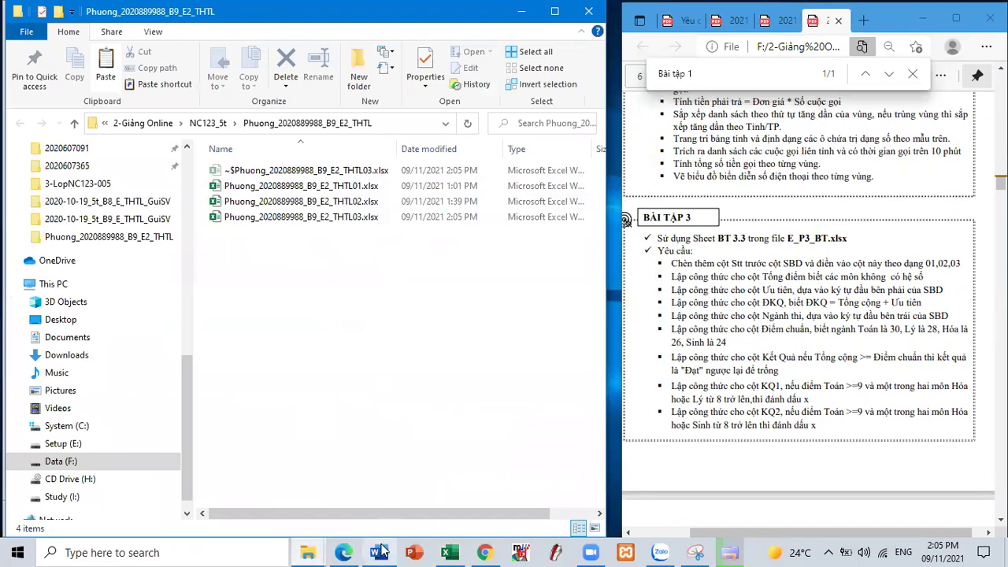
click(450, 551)
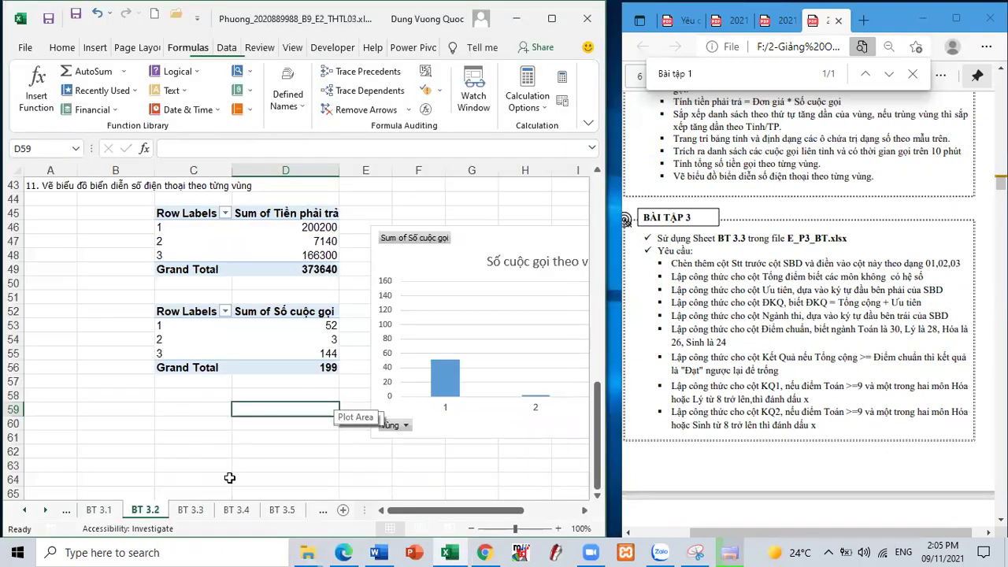
Step: On sheet BT 3.3, shown full screen, total the four subject scores H3:K3 with SUM in the Tổng điểm cell L3
click(193, 510)
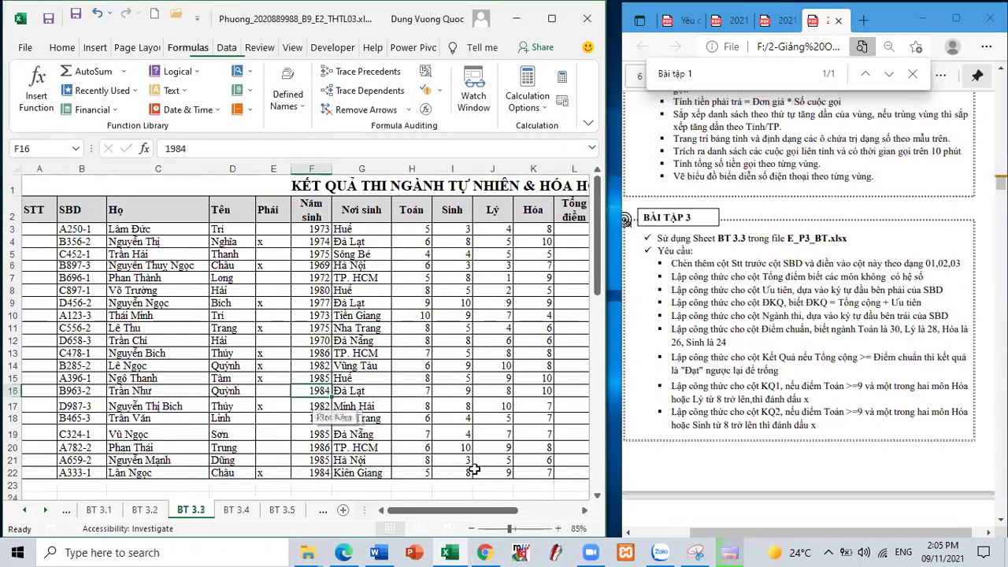
click(549, 26)
click(572, 229)
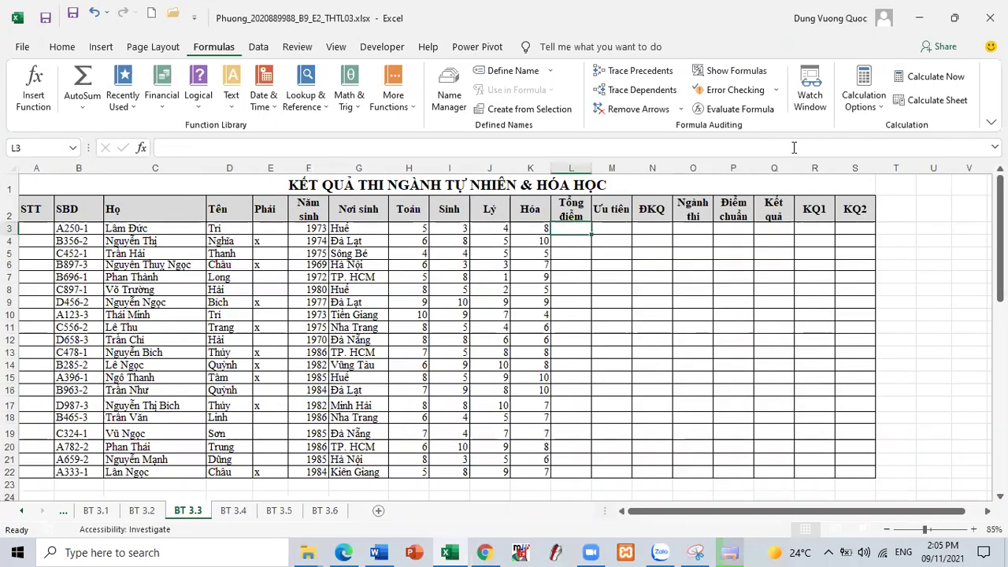
click(63, 47)
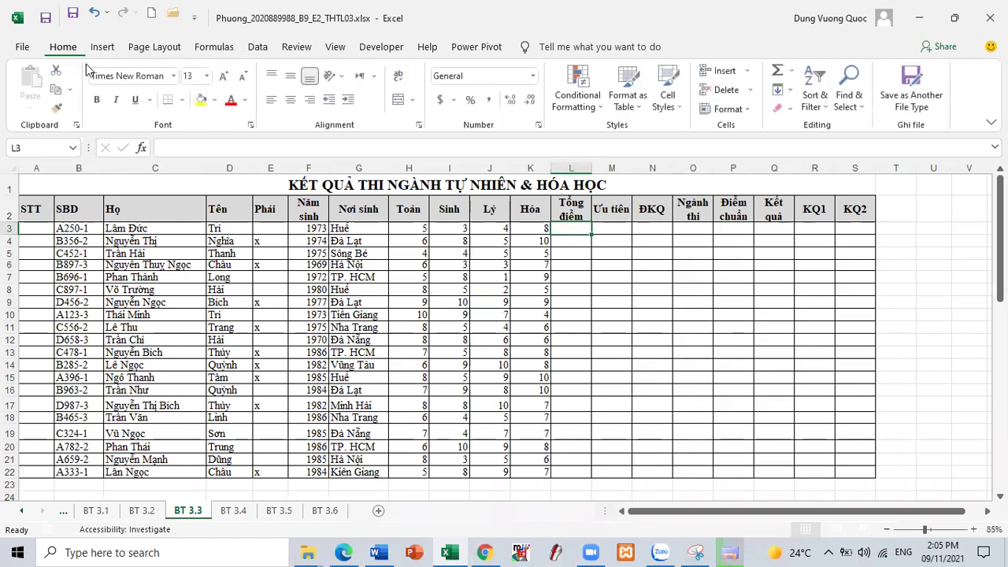
click(779, 76)
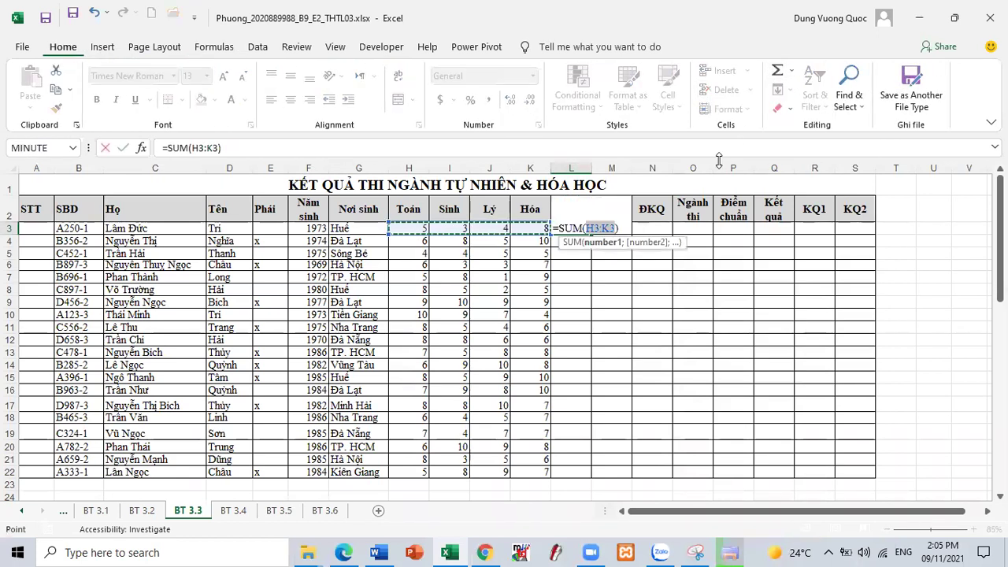
key(Tab)
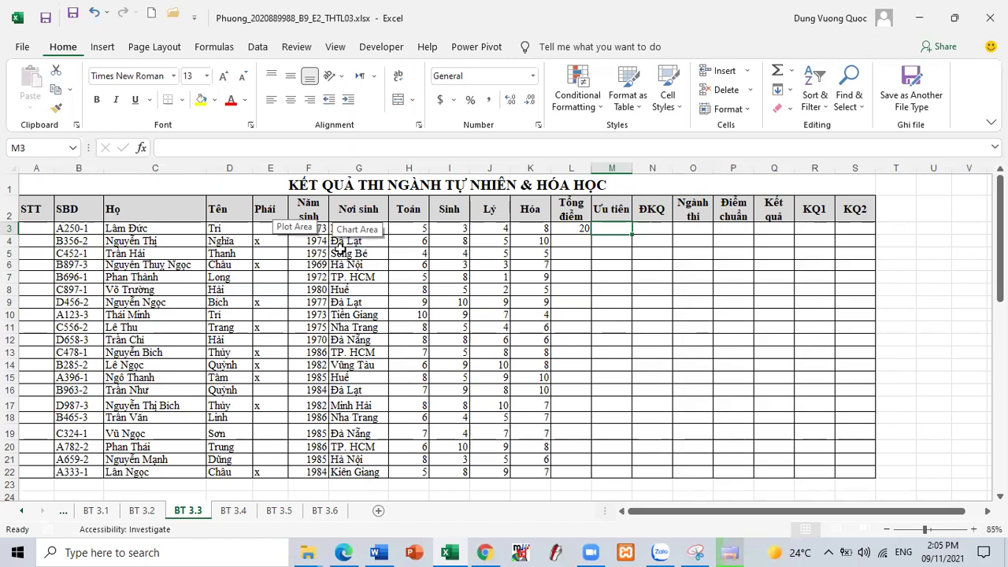
Step: Enter =value(right(B3)) in the Ưu tiên cell M3 to get the priority points from the SBD code
text(=value())
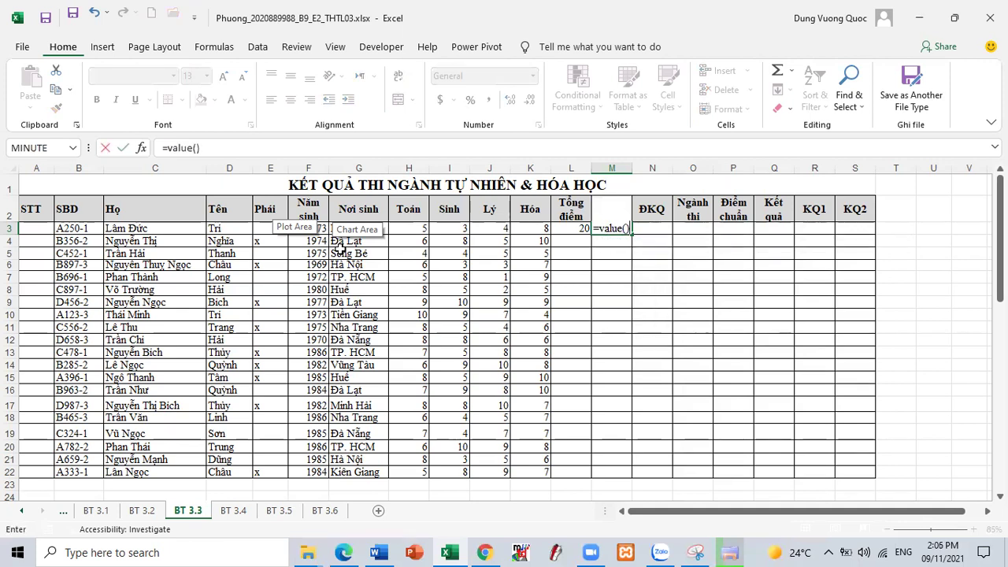
key(Left)
text(righ)
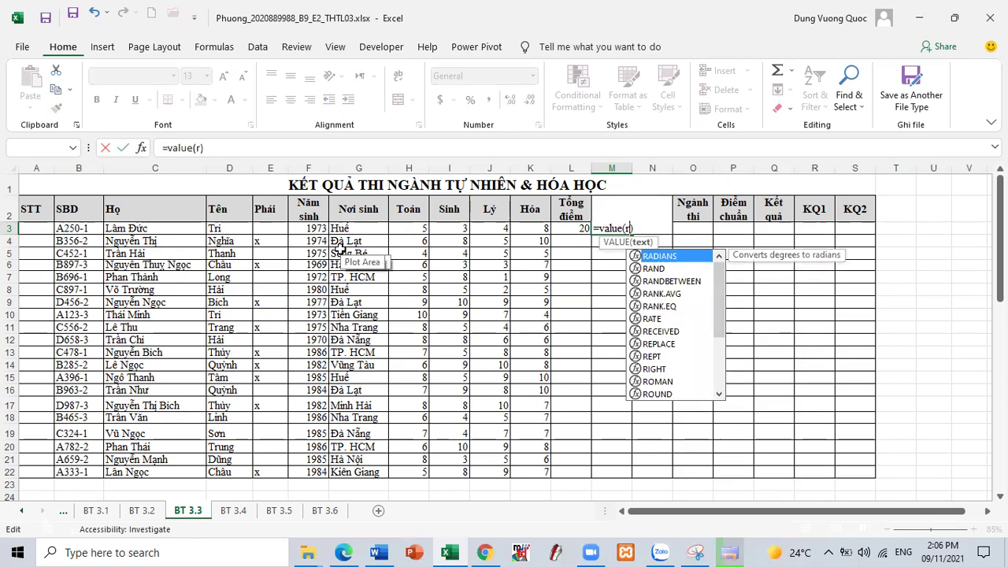
text(t())
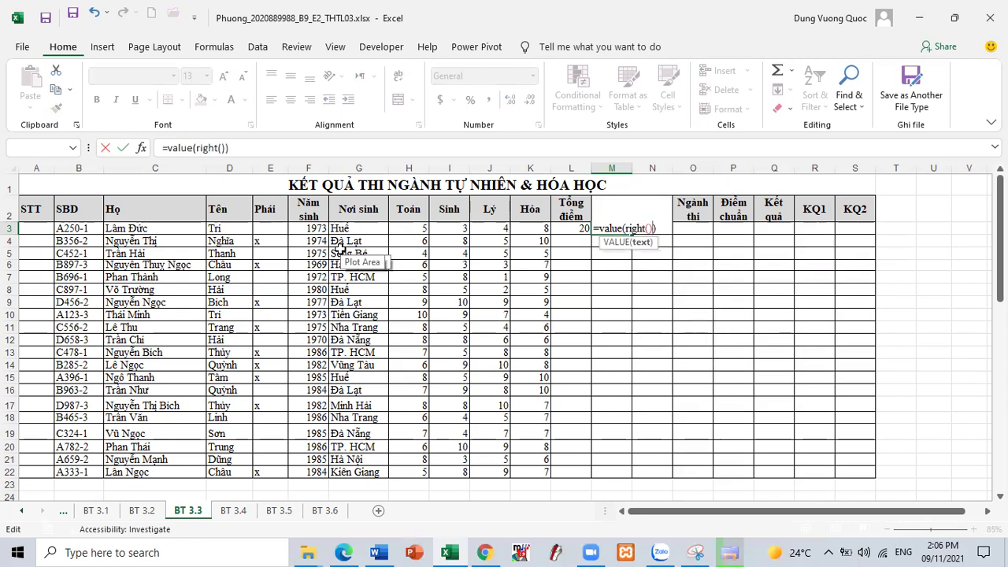
key(Left)
click(70, 229)
key(Return)
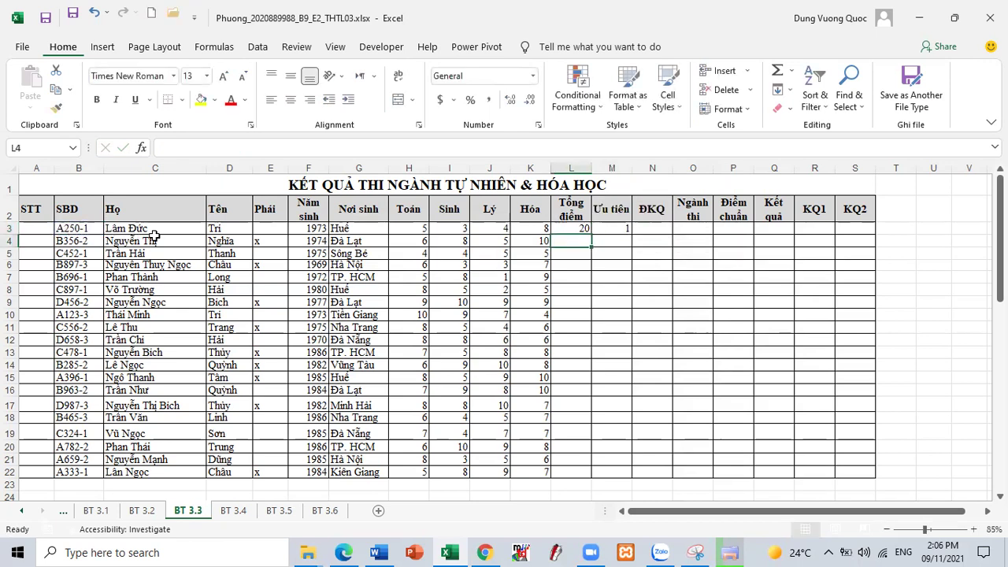
Step: Enter =SUM(L3:M3) in the ĐKQ cell N3 and fill the L3:N3 formulas down to row 22
click(660, 229)
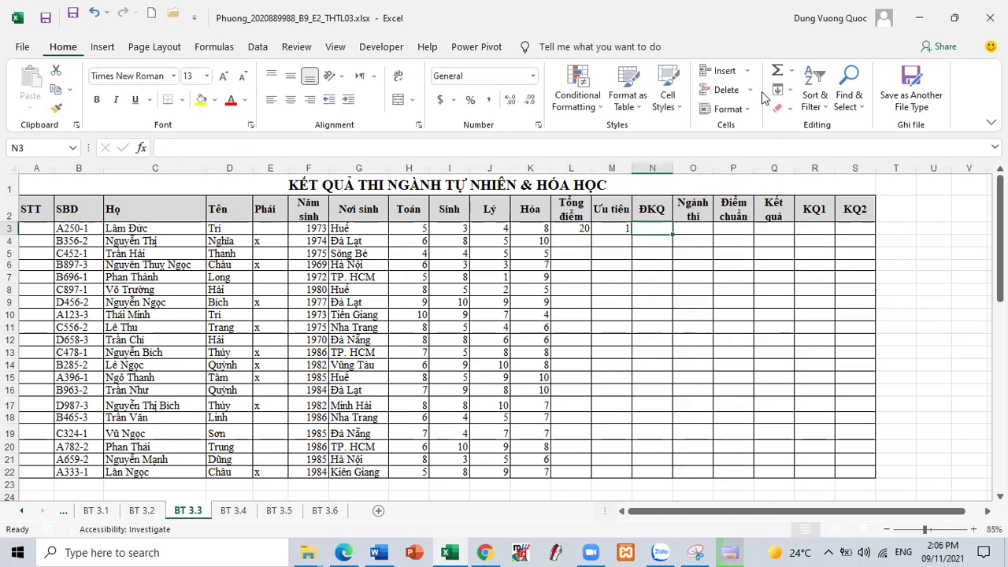
click(778, 71)
drag(574, 227, 605, 228)
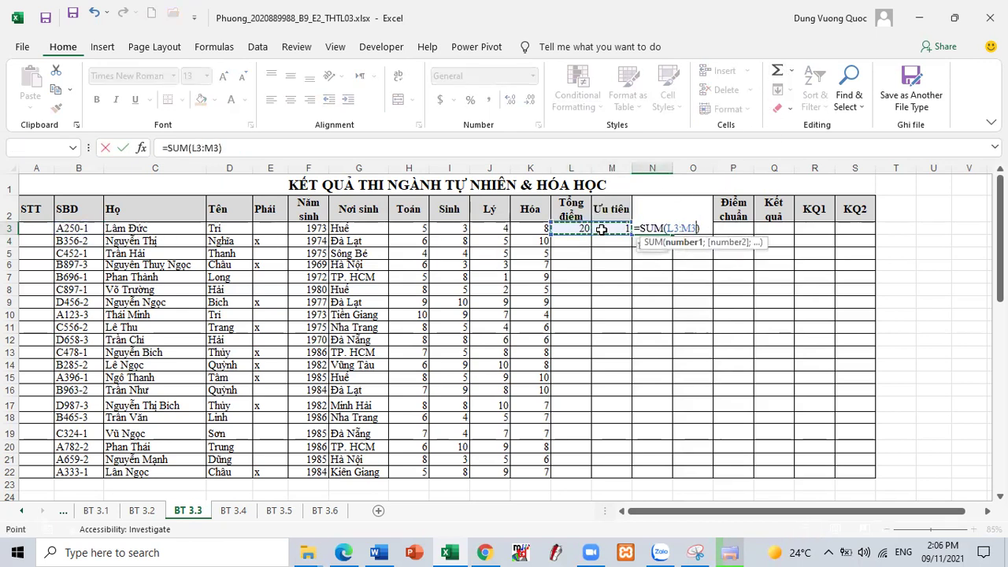
key(Return)
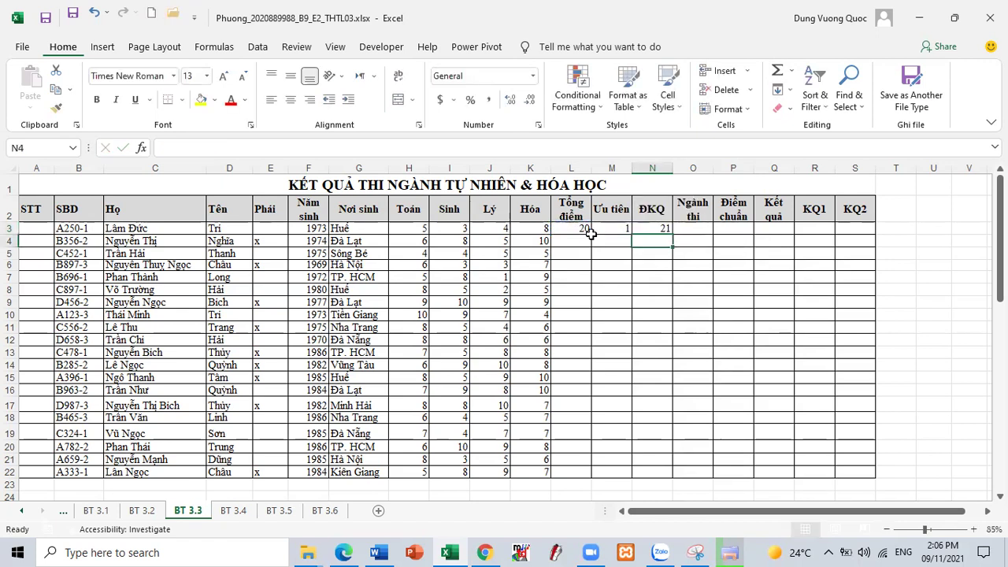
drag(578, 227, 654, 229)
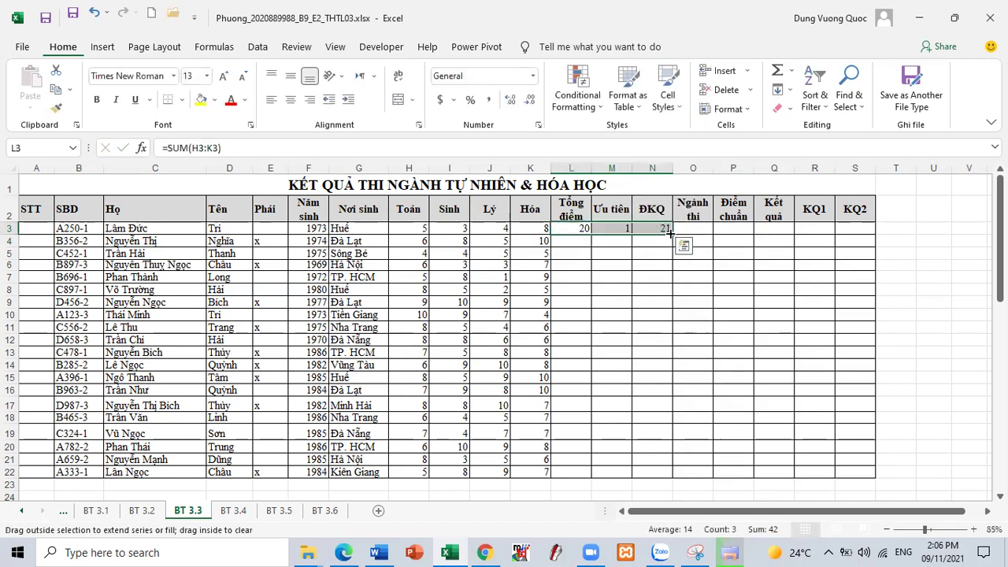
double_click(672, 234)
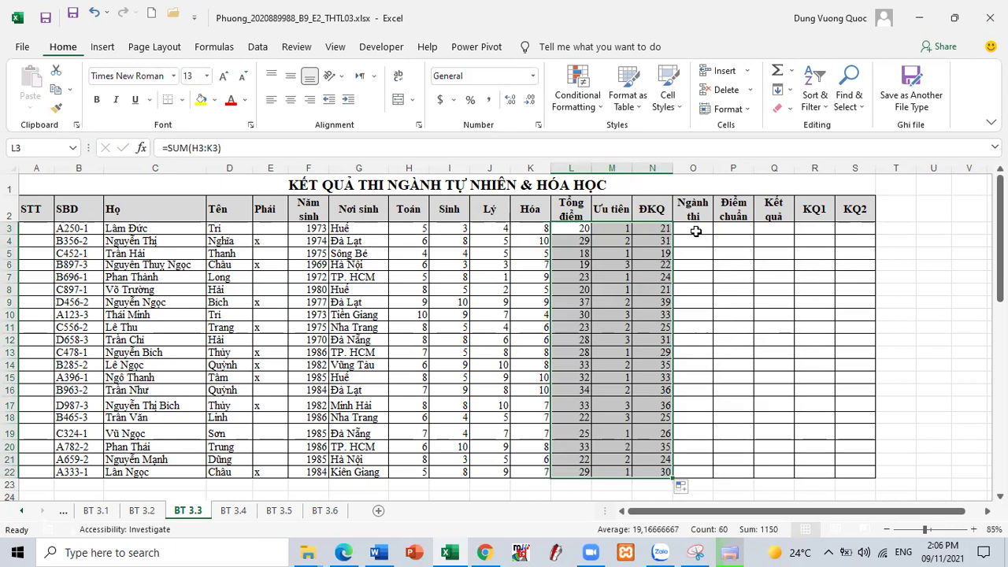
Step: Start the Ngành thi formula in O3 as =if(left()="A";"Toán";), leaving the LEFT argument and the false value empty
click(694, 229)
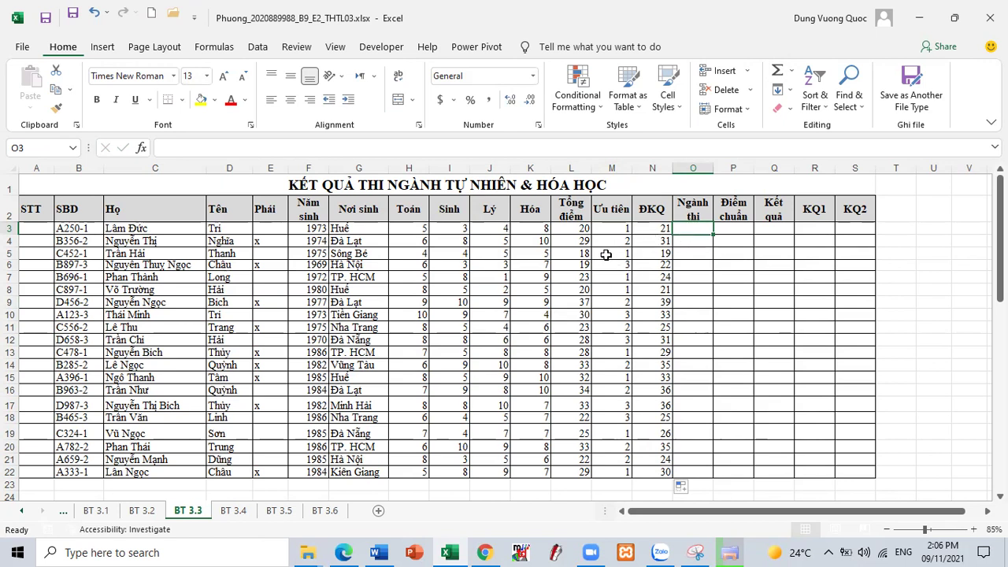
text(=)
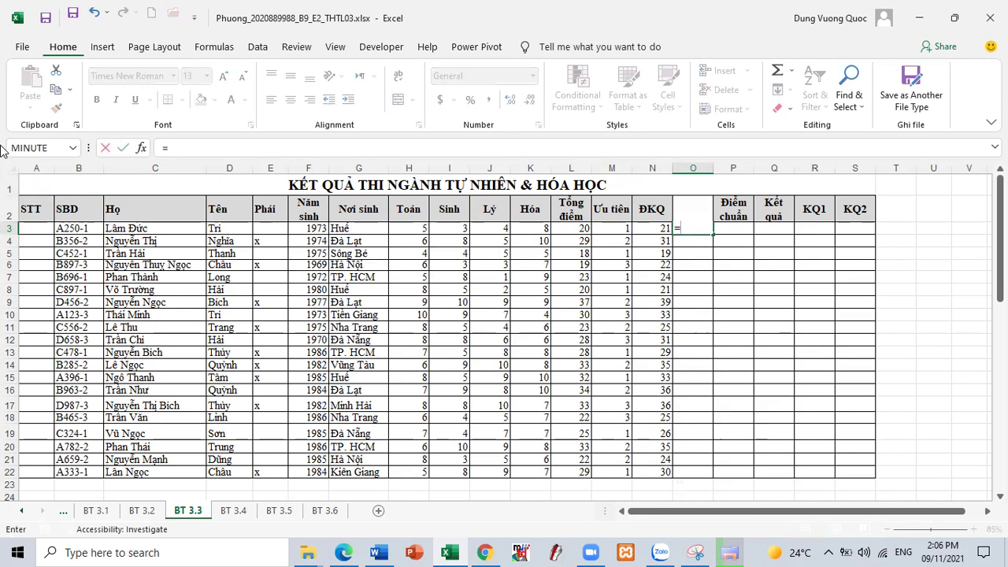
text(if)
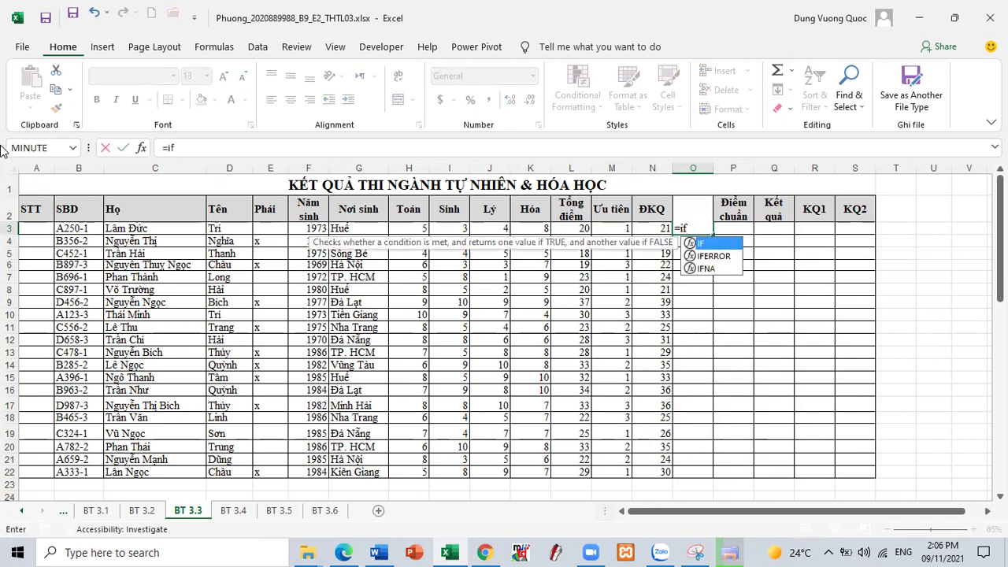
text(())
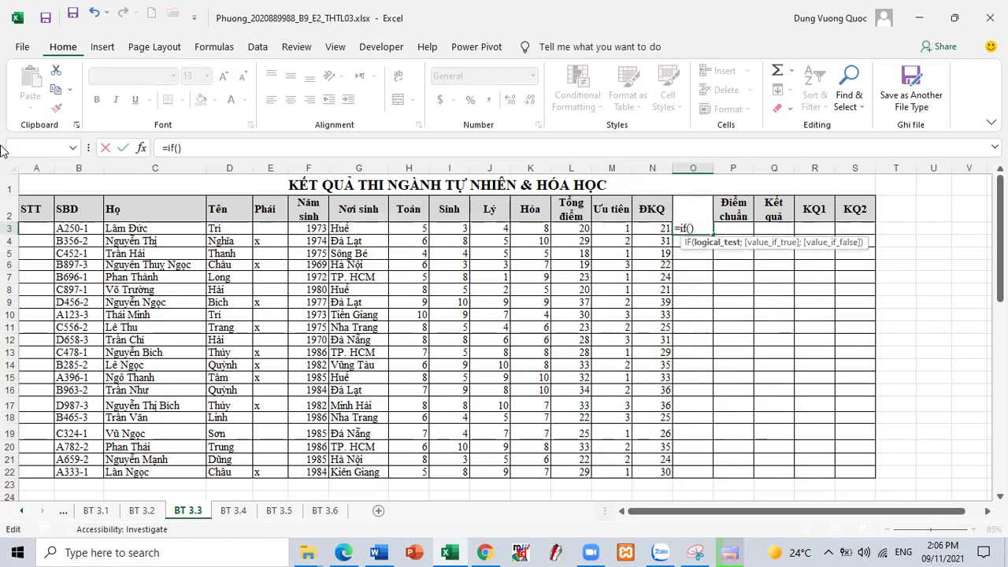
text(lè)
text(t)
text(())
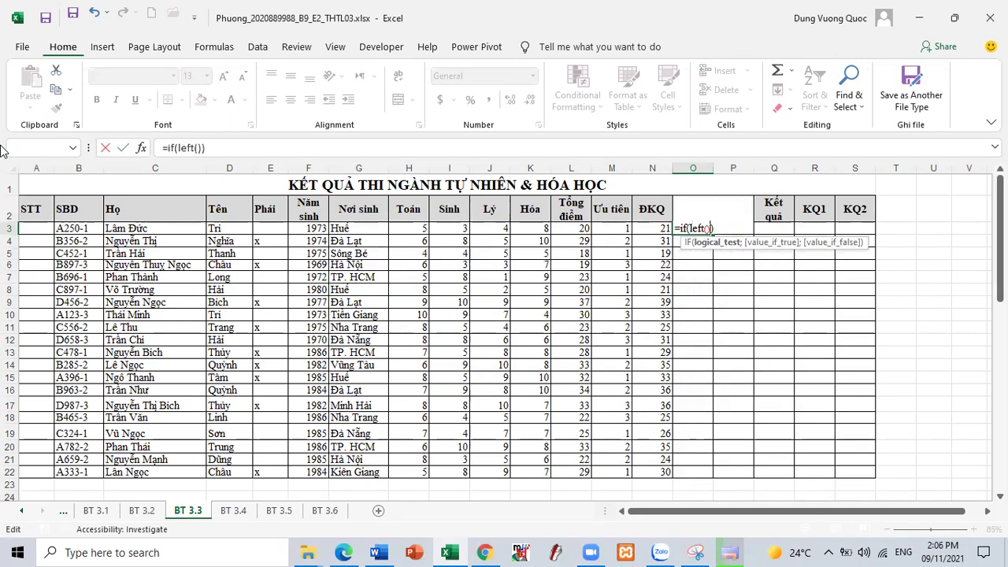
text(="A";)
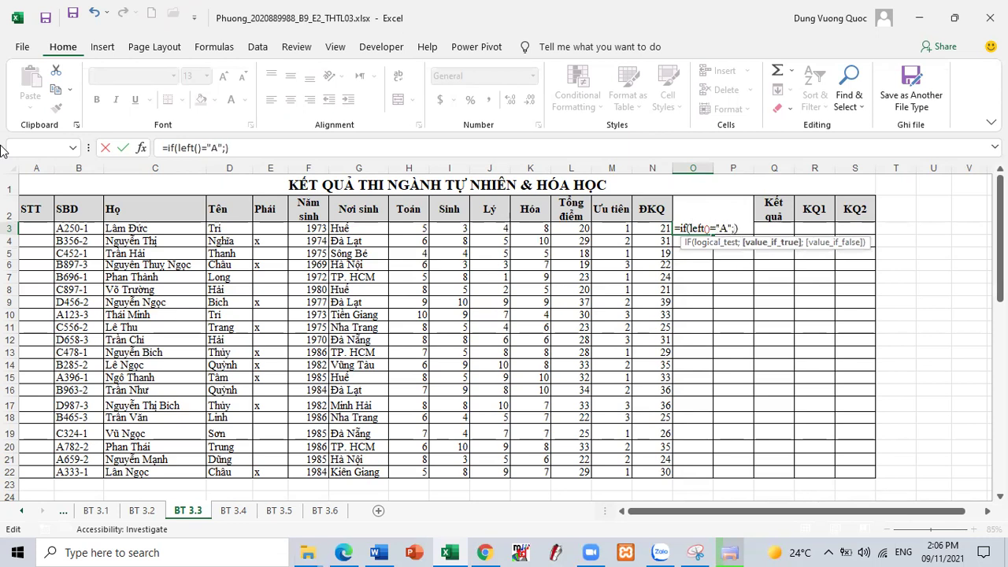
text(Toan)
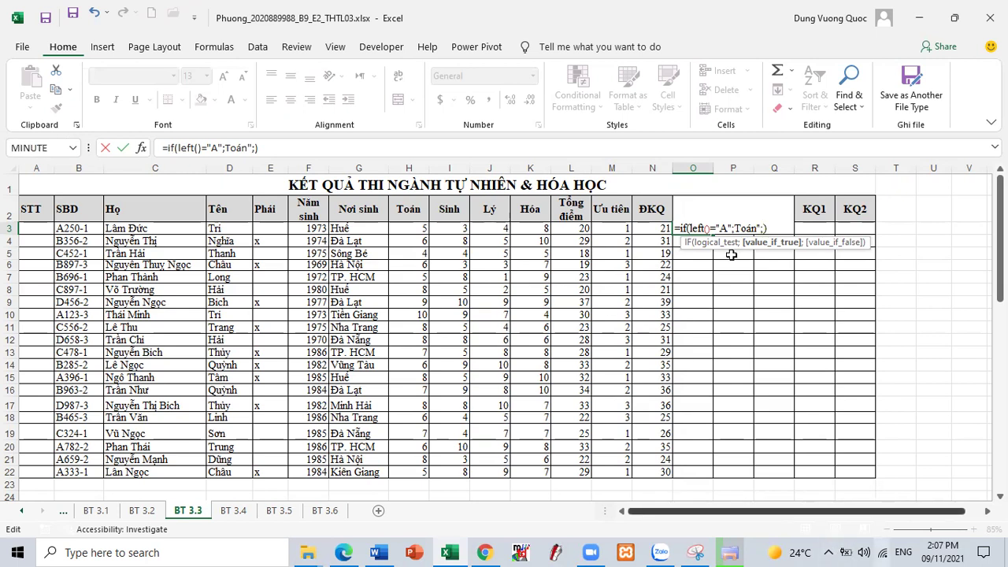
click(733, 228)
text(")
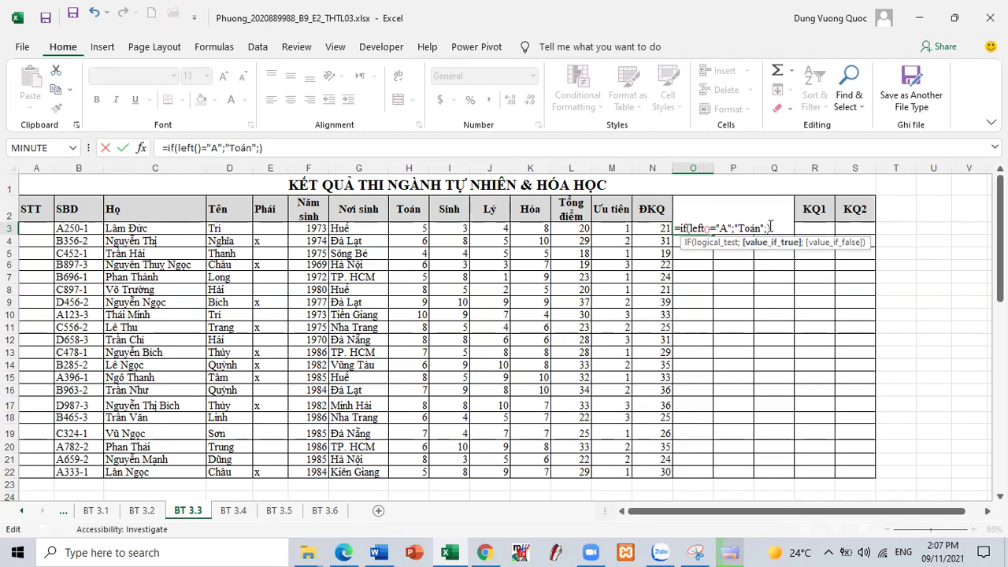
Step: Copy the whole IF expression in the O3 formula without its leading equals sign
click(769, 227)
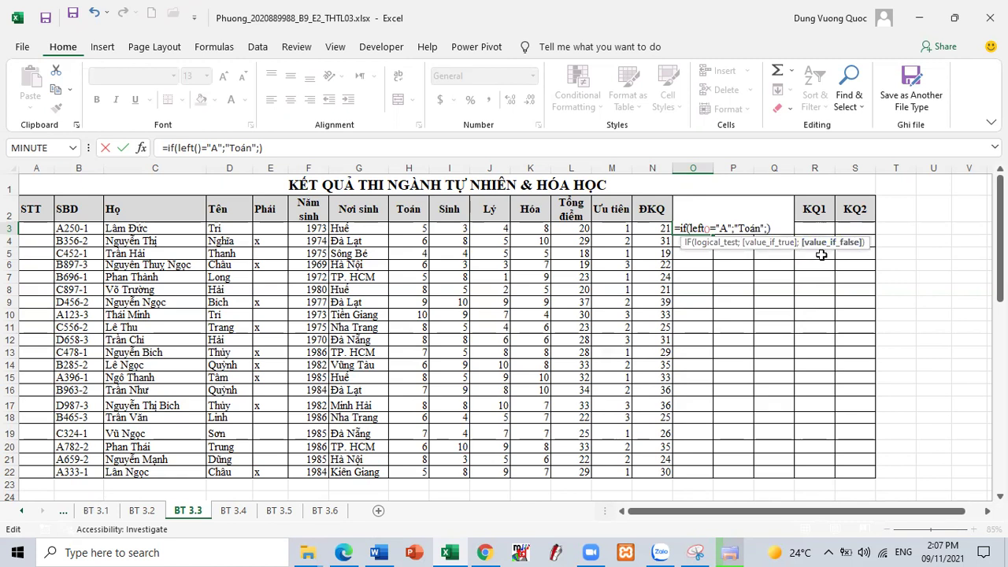
click(775, 228)
drag(775, 227, 676, 228)
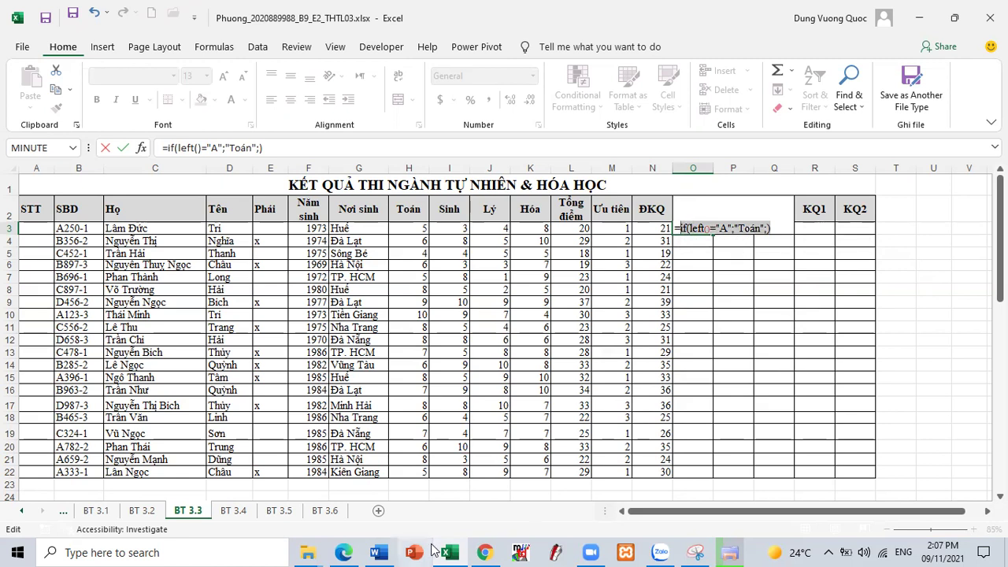
key(ctrl+c)
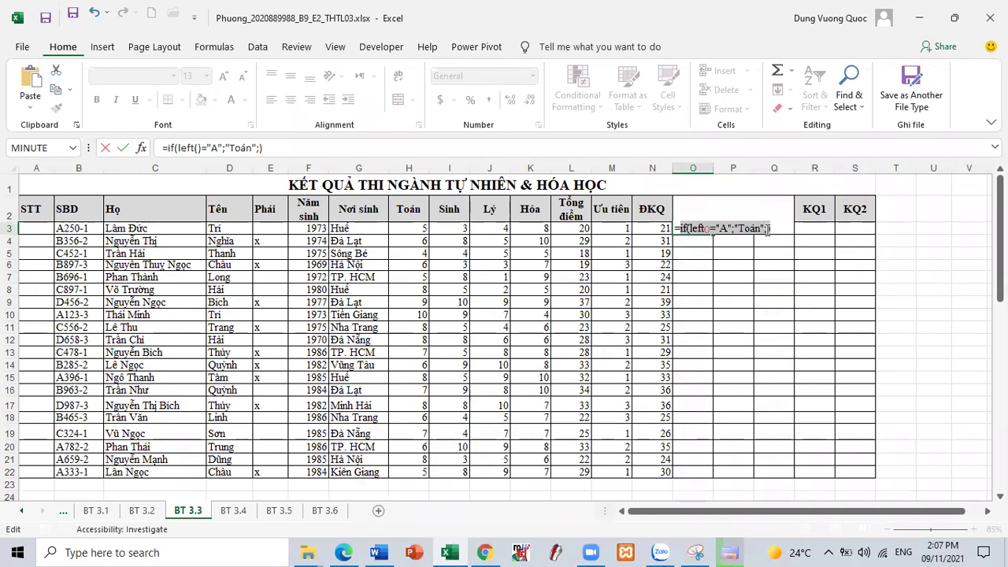
Step: Nest the copied IF as the false value in the O3 formula and set the first LEFT argument to B3
key(Right)
key(ctrl+v)
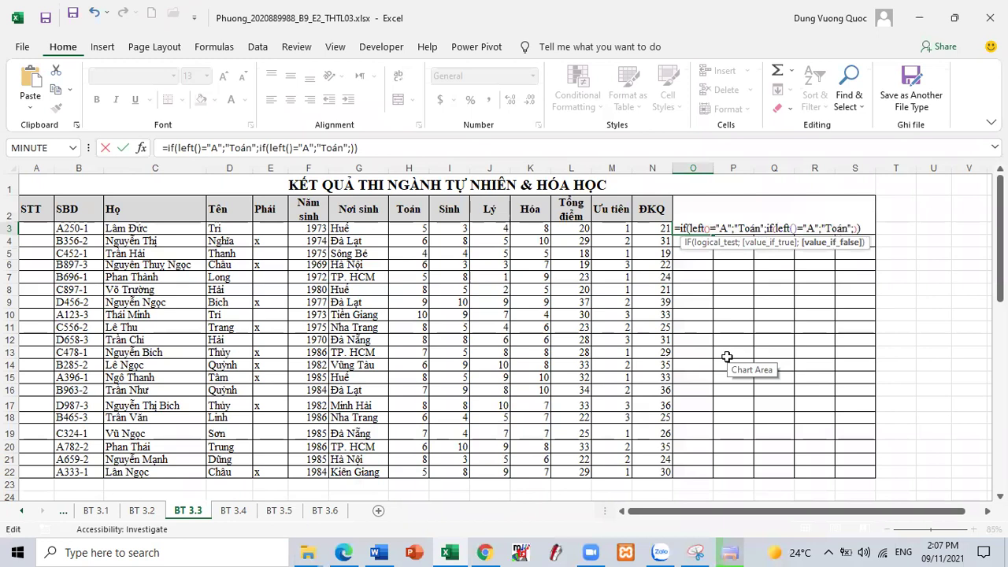
key(Left)
key(Left)
key(Left)
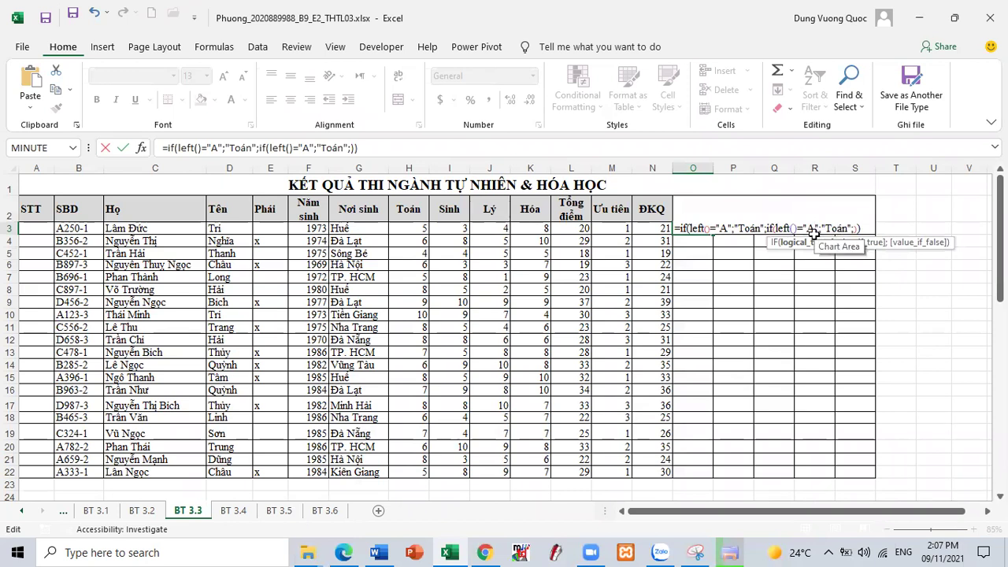
key(Return)
key(Return)
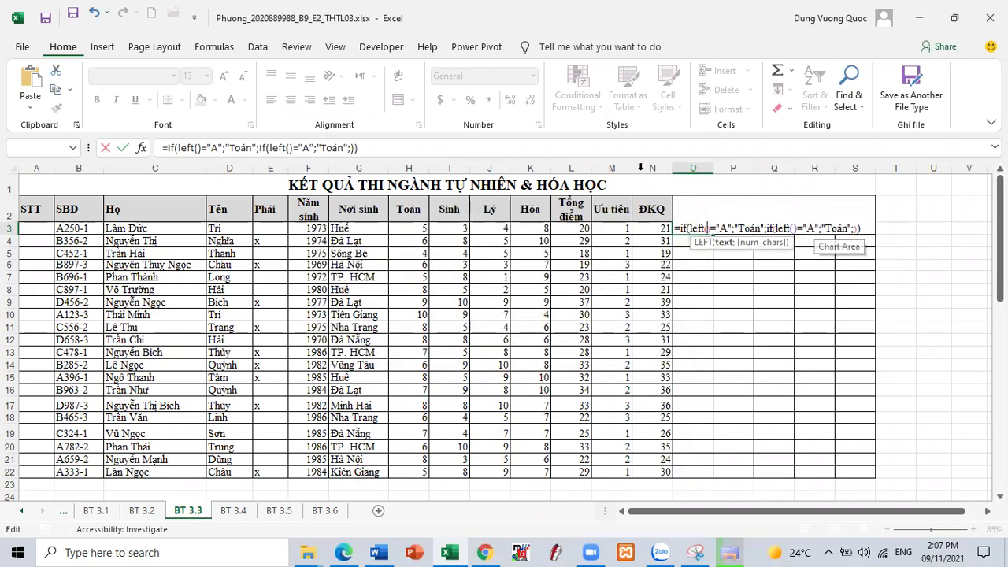
click(81, 227)
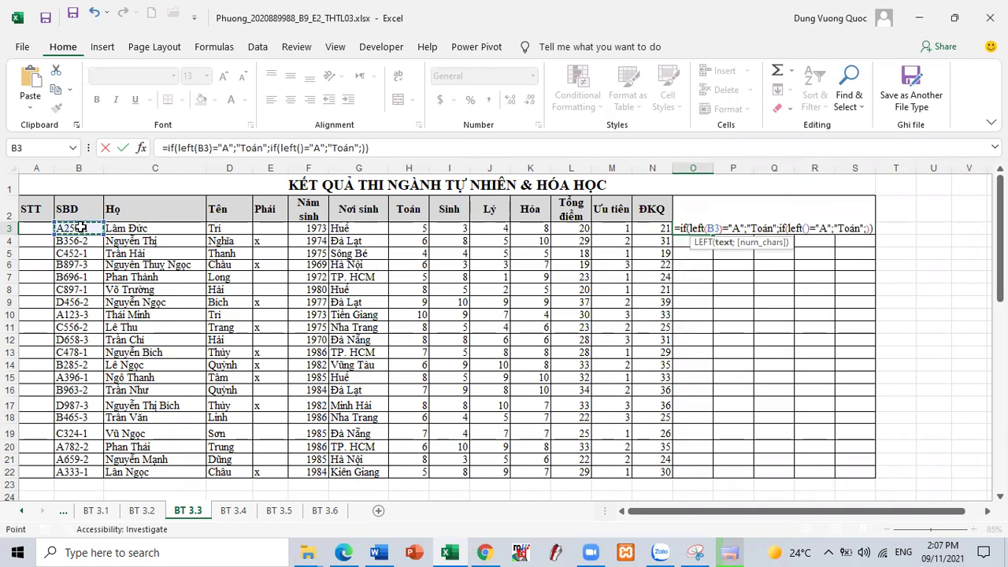
Step: Set the LEFT argument of the nested IF in O3 to B3
key(Return)
key(Return)
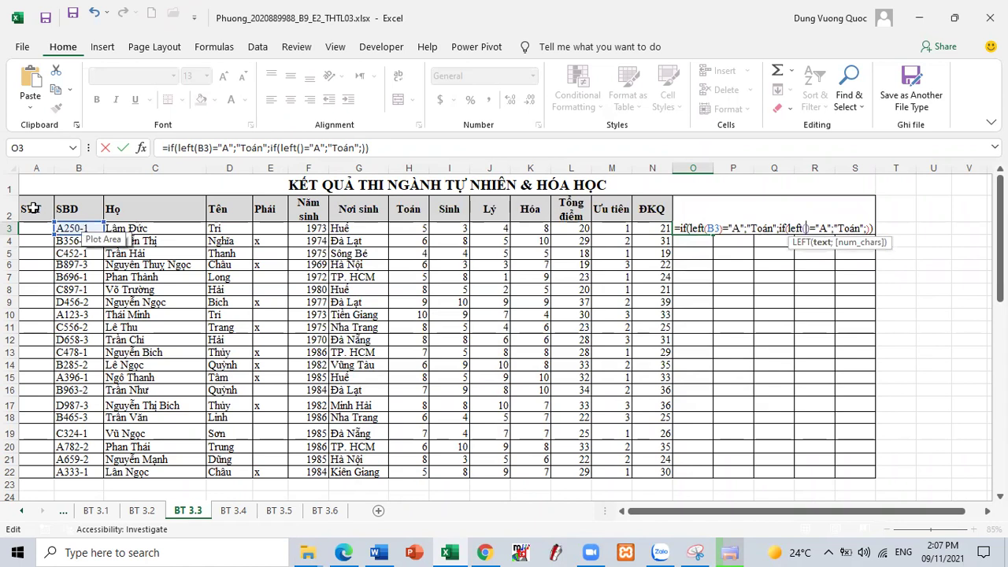
click(82, 228)
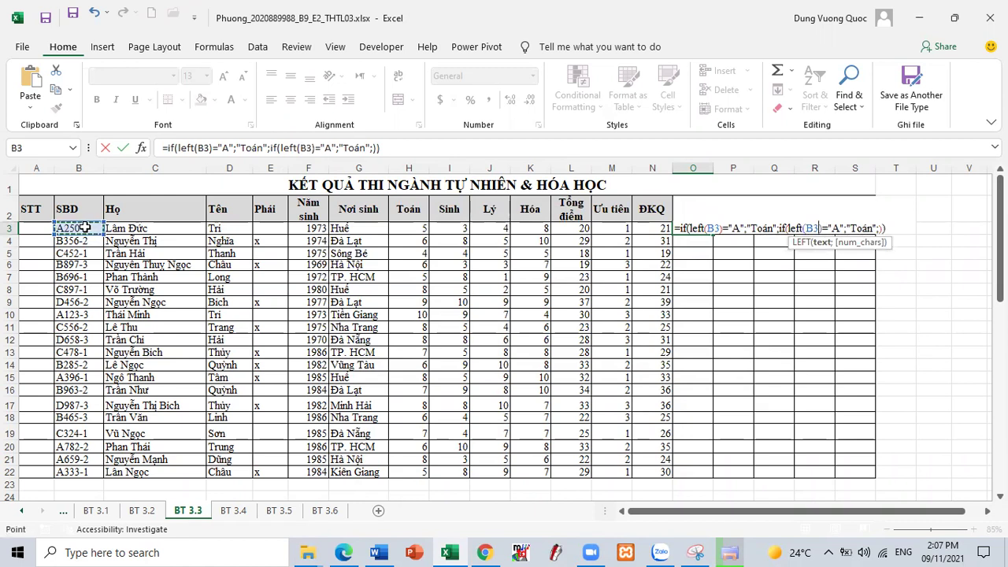
Step: Delete the nested IF from the O3 formula, leaving =if(left(B3)="A";"Toán";) with an empty false value
click(750, 229)
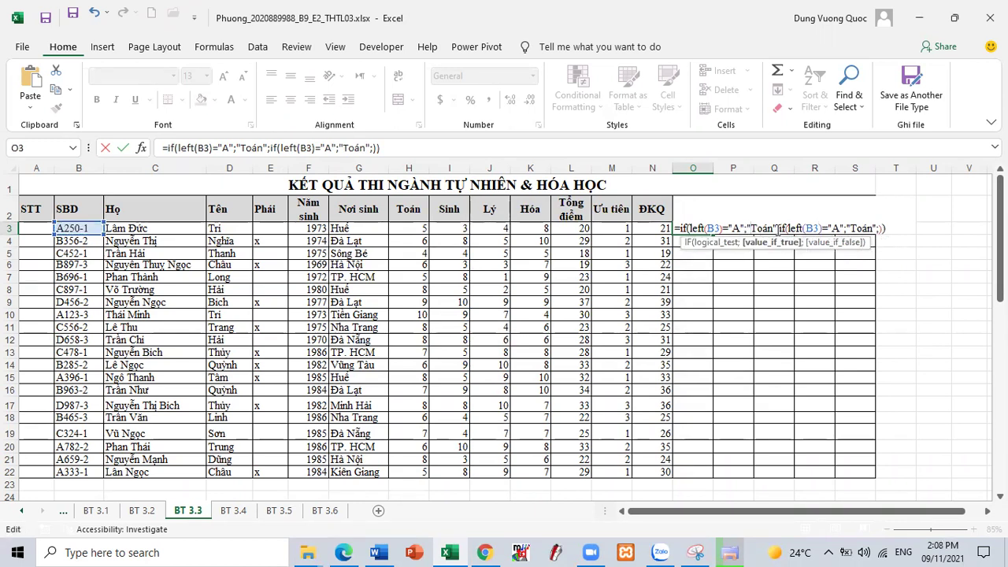
drag(778, 228, 887, 228)
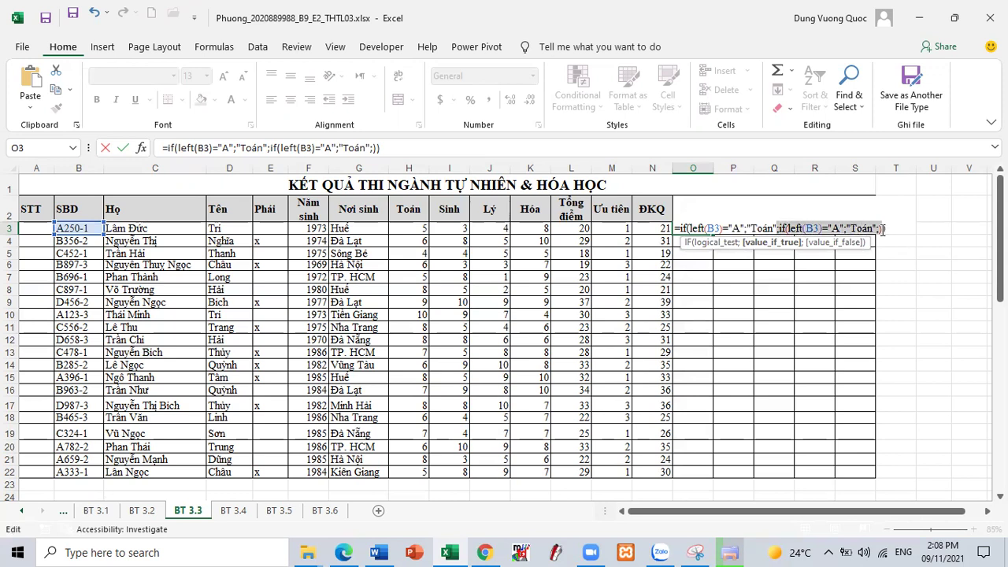
key(Delete)
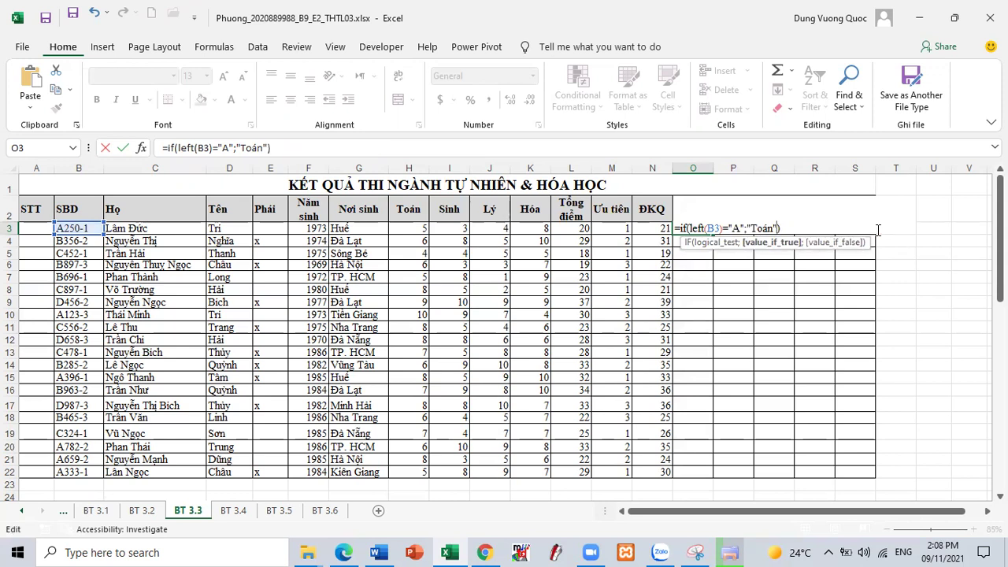
text(;)
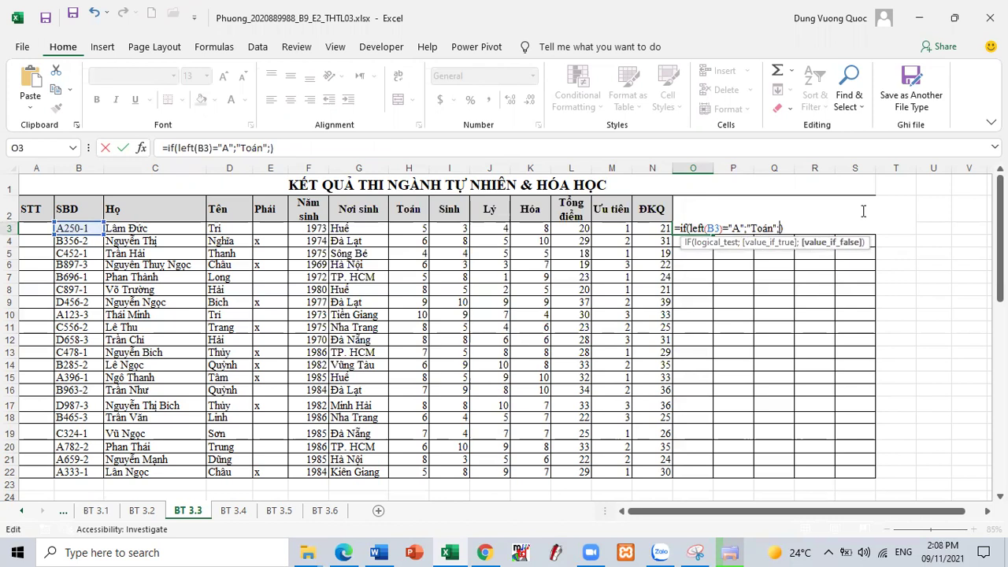
Step: Copy the IF expression containing left(B3) without its equals sign and paste it as the false value in O3
drag(799, 226, 690, 230)
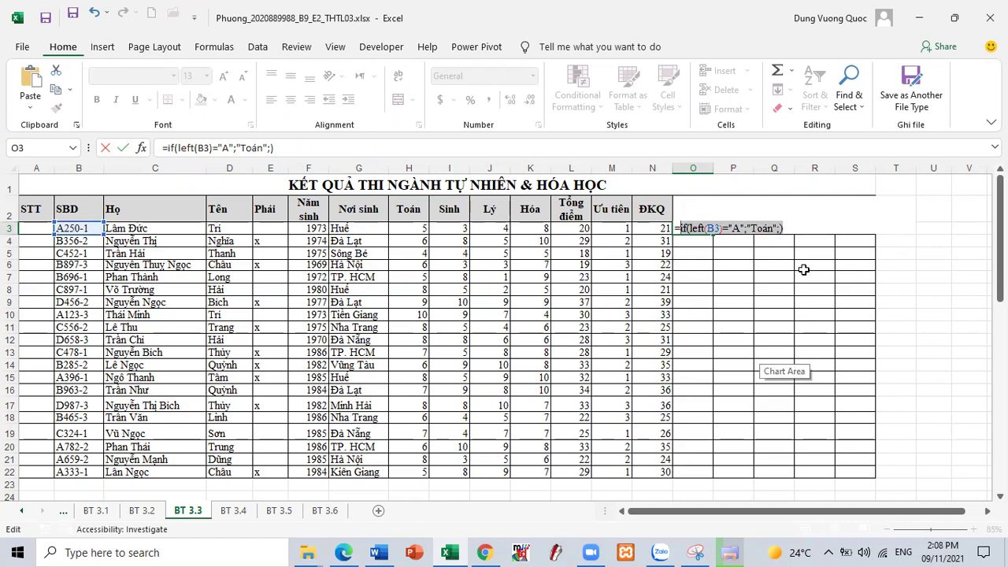
click(782, 228)
key(ctrl+v)
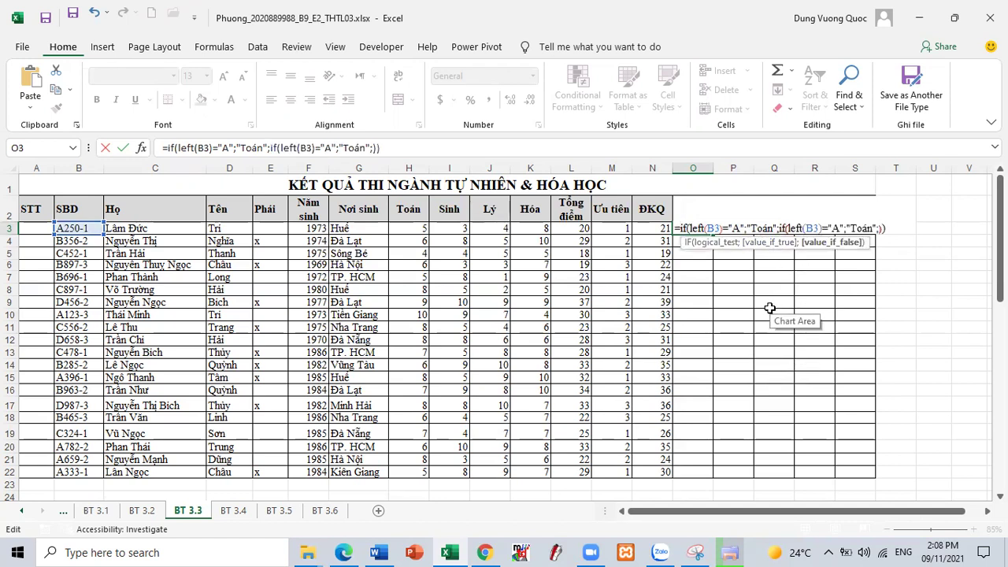
Step: Change the letter tested in the second IF of the O3 formula to "B"
key(Left)
key(Left)
key(Left)
key(Left)
key(Left)
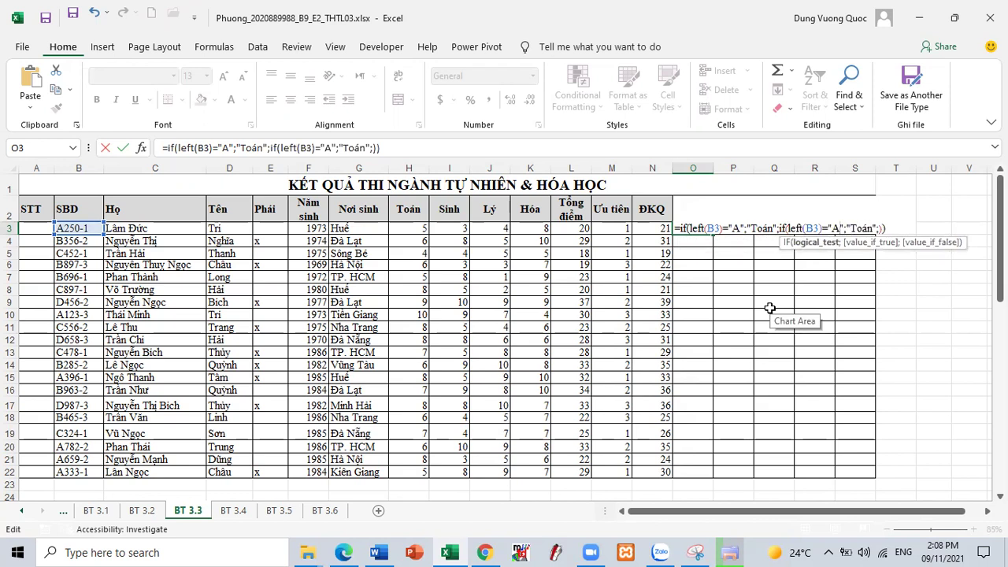
key(BackSpace)
text(B)
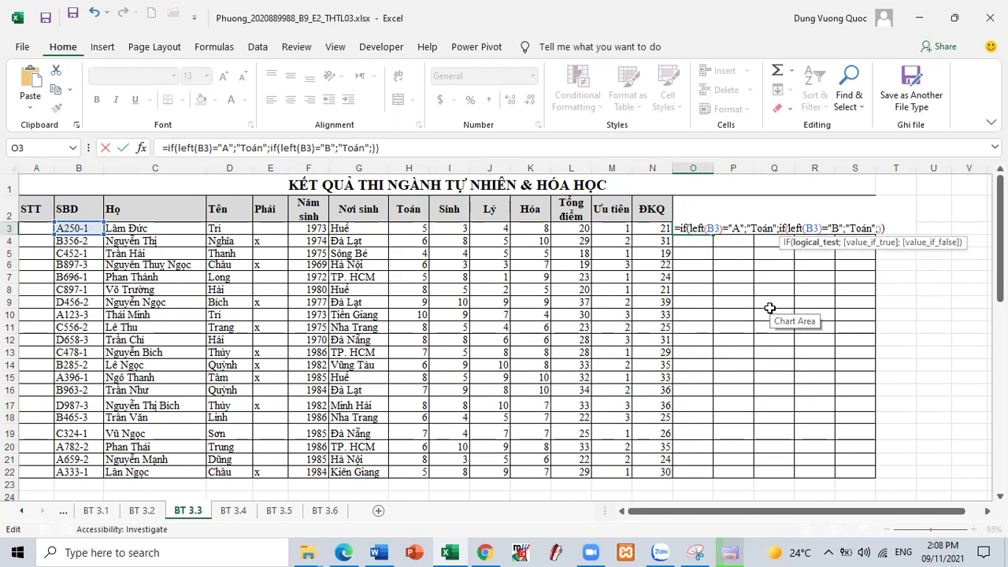
Step: Set the true value of the second IF in O3 to "Lý"
key(Right)
key(Right)
key(BackSpace)
key(BackSpace)
key(BackSpace)
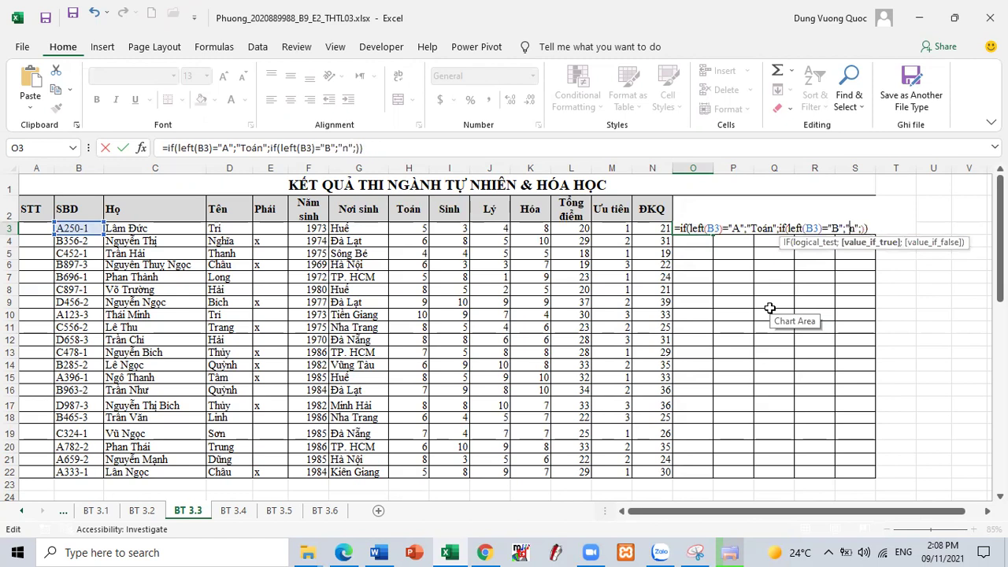
key(Delete)
text(Lý)
key(Right)
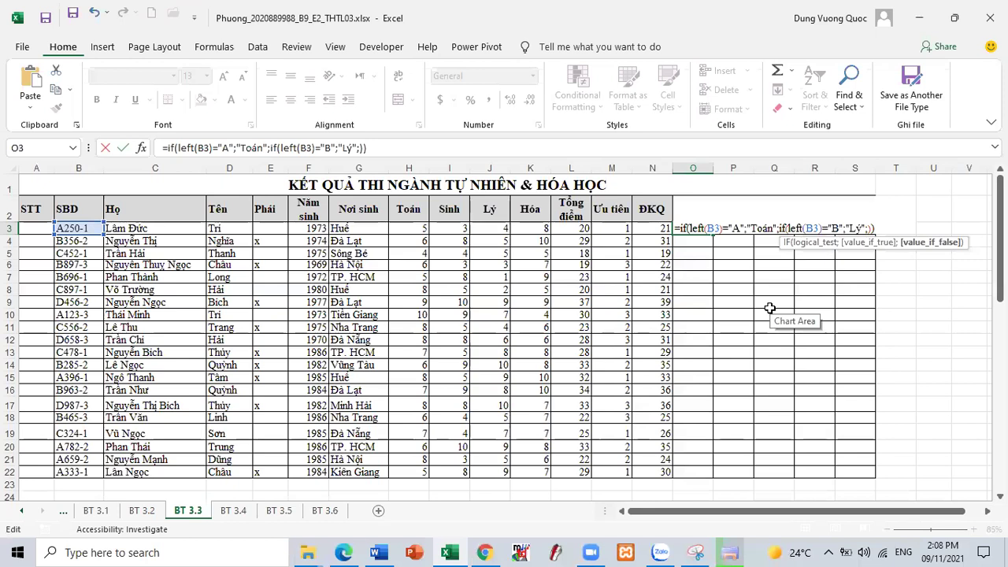
Step: Paste the copied IF as the second IF's false value in O3 and change its tested letter to "C"
key(ctrl+v)
key(Left)
key(Left)
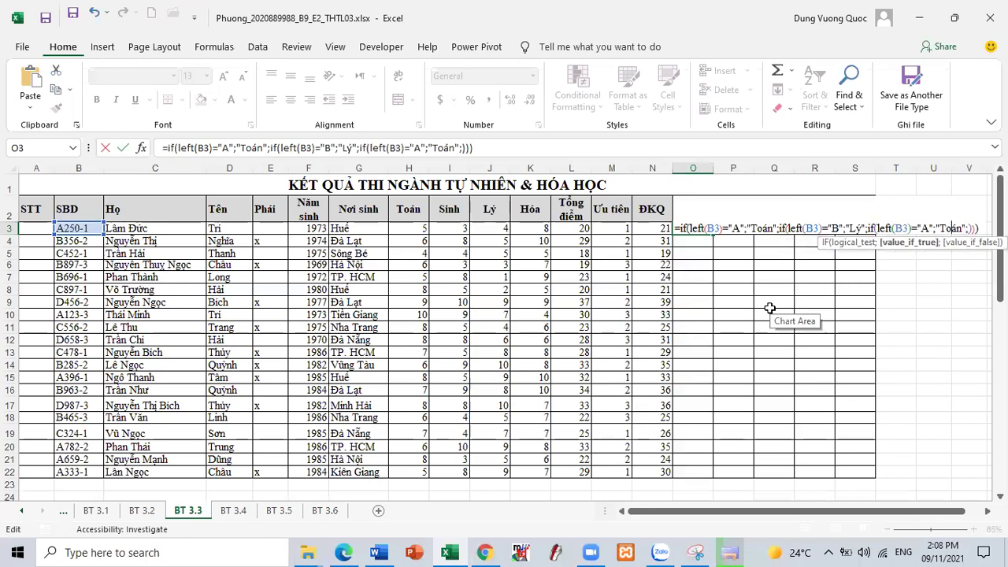
key(Left)
key(Left)
key(Left)
key(Left)
key(Left)
key(Left)
key(Left)
key(BackSpace)
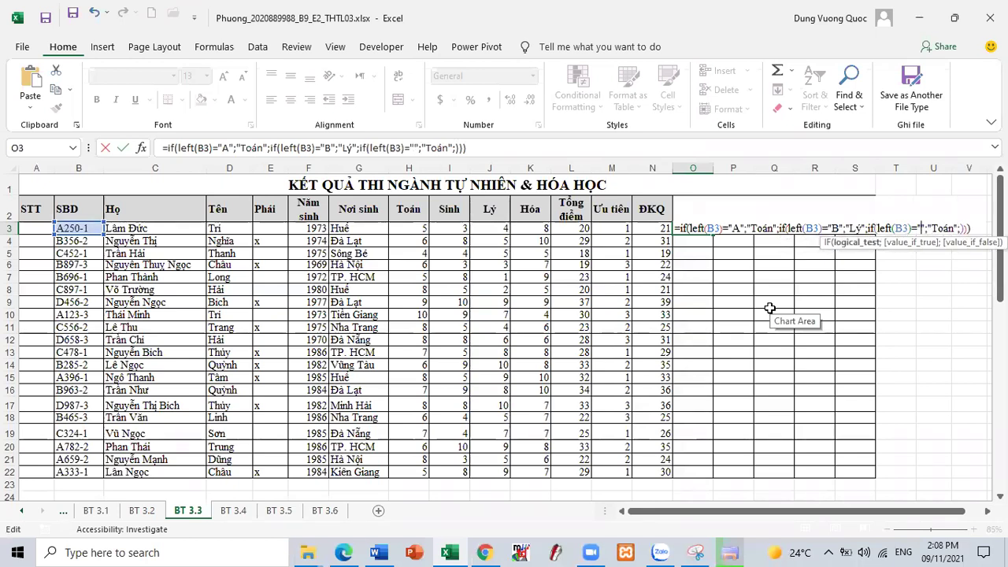
text(C)
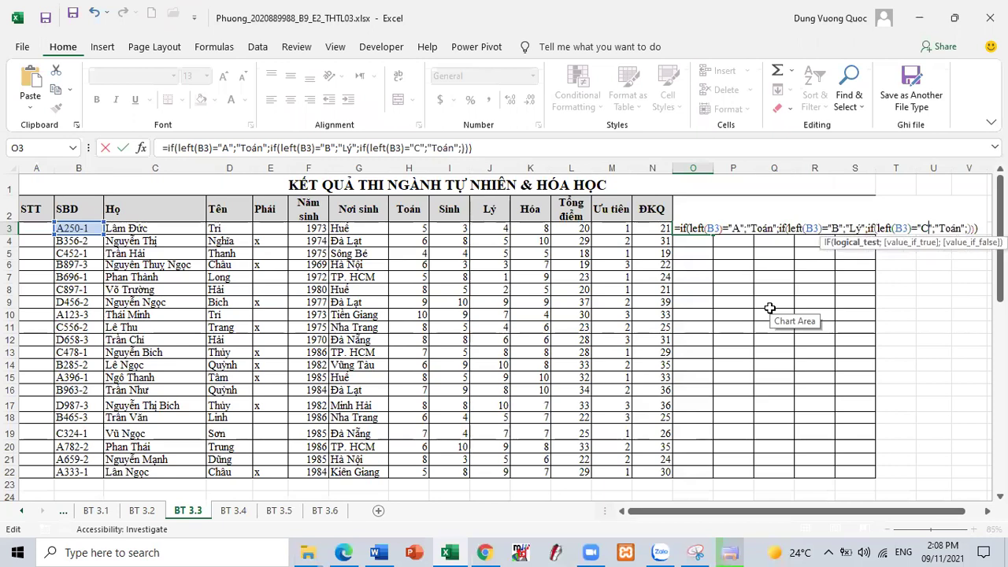
Step: Set the true value of the third IF in O3 to "Hóa"
key(Right)
key(Right)
key(Right)
key(Delete)
key(Delete)
key(Delete)
key(Delete)
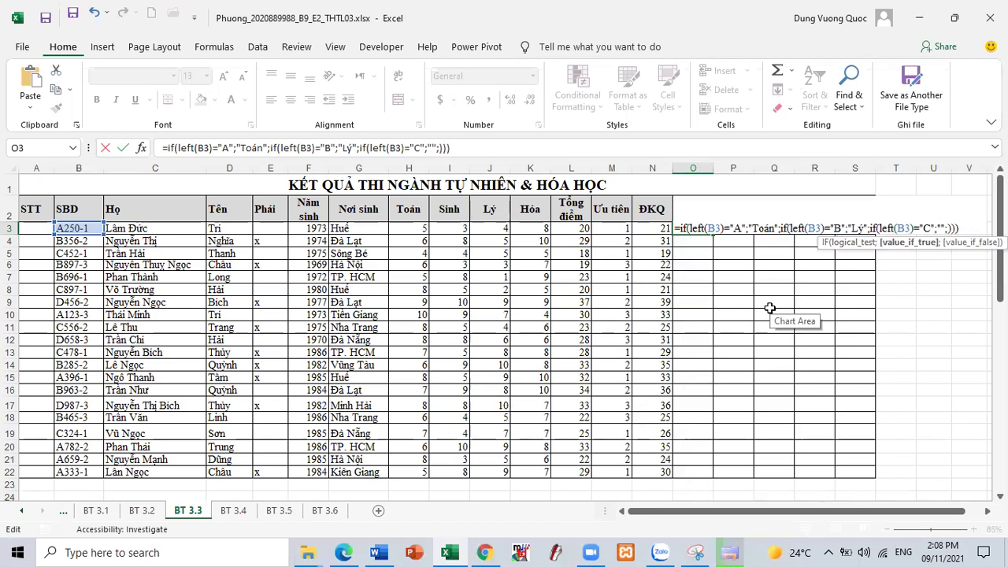
text(Hóa)
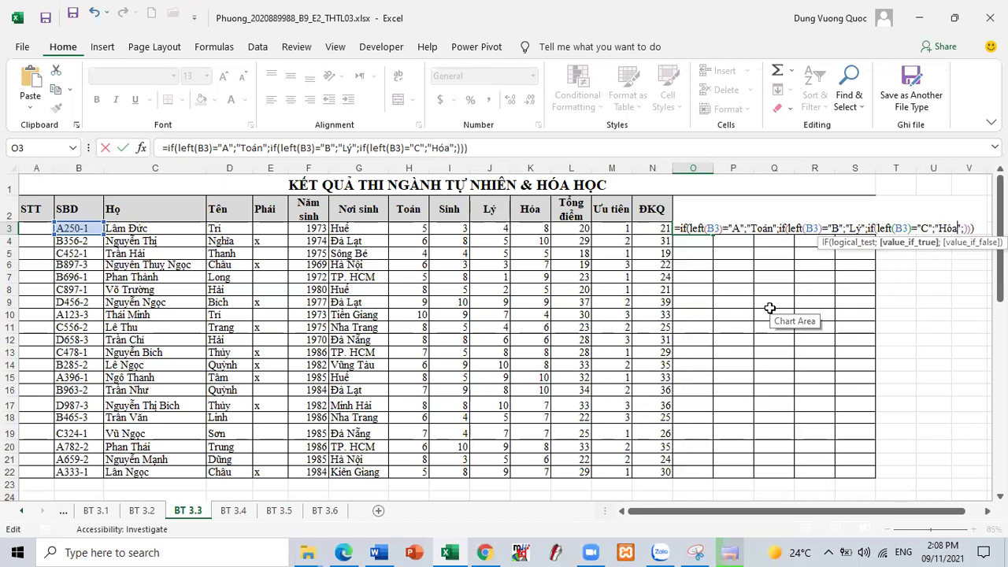
Step: Complete the O3 formula with "Sinh" as the last false value and fill it down the Ngành thi column to row 22
key(Right)
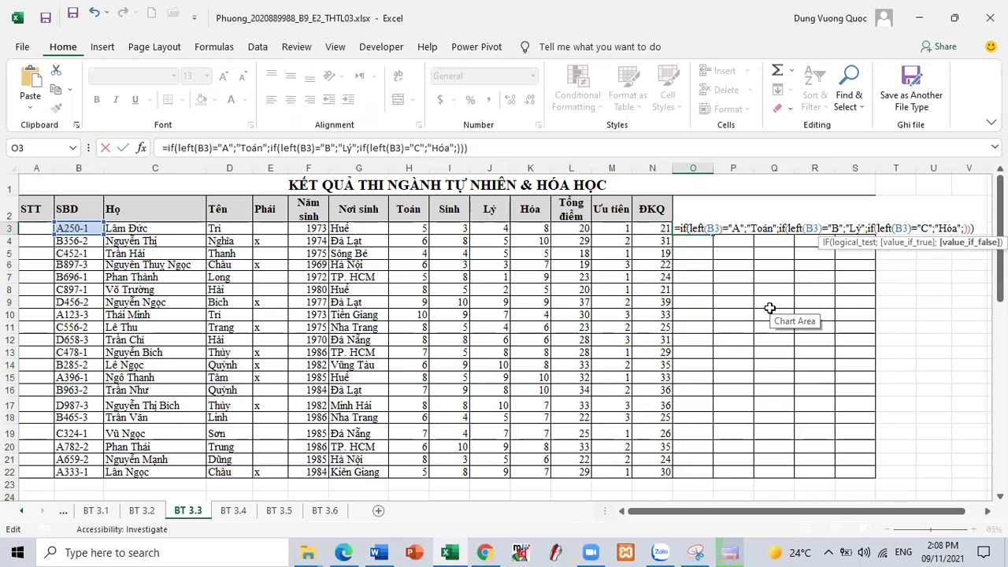
text("Sin)
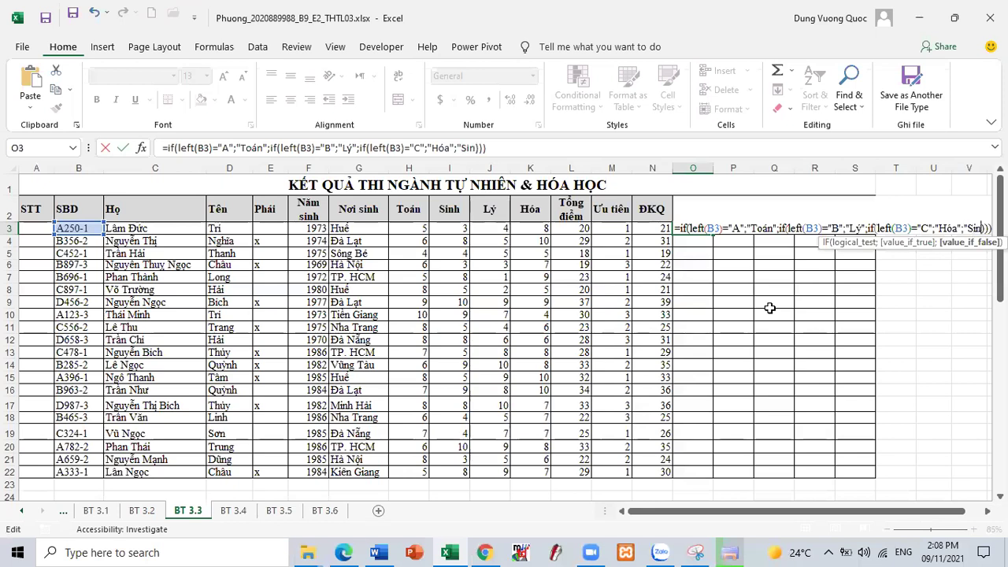
text(h")
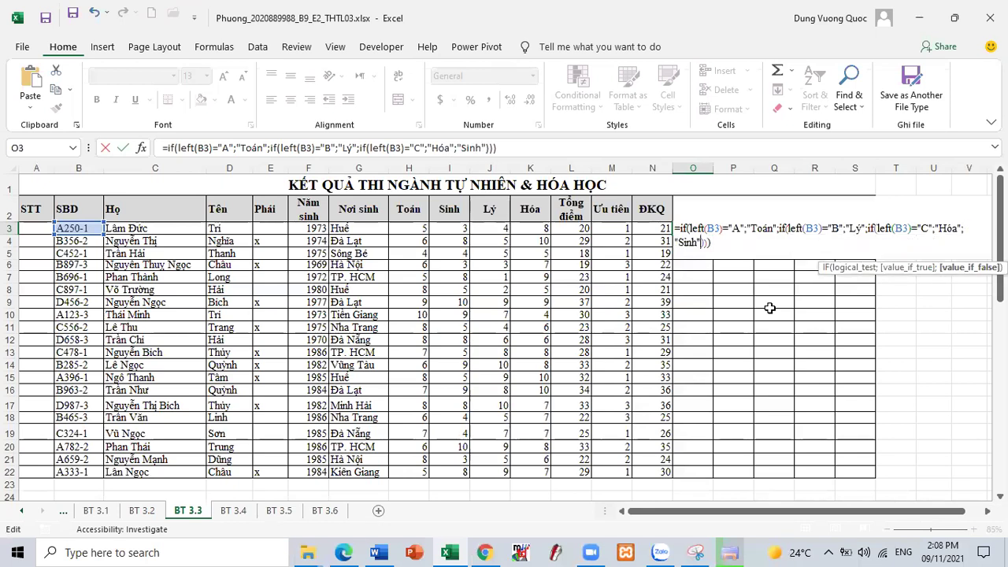
key(Return)
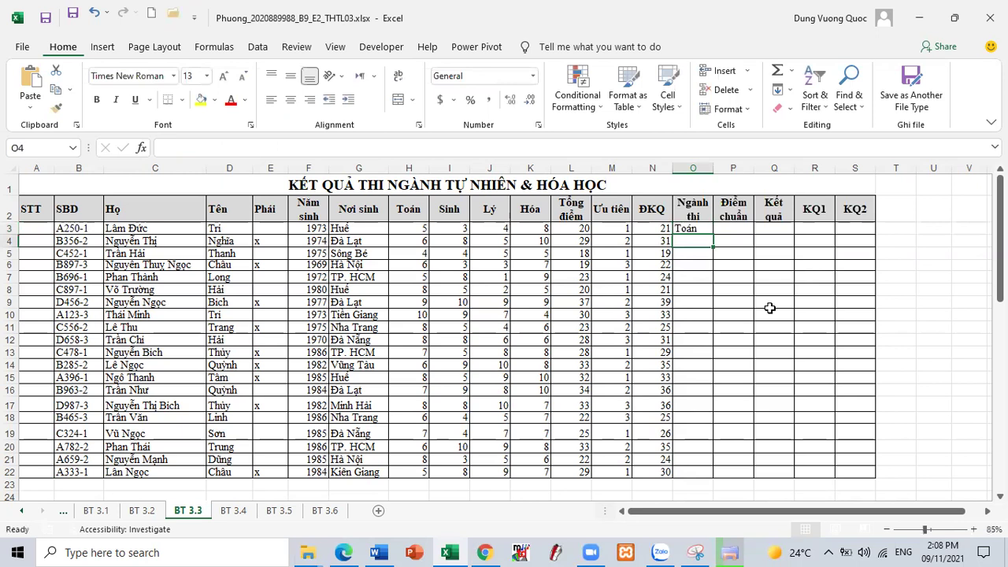
click(707, 230)
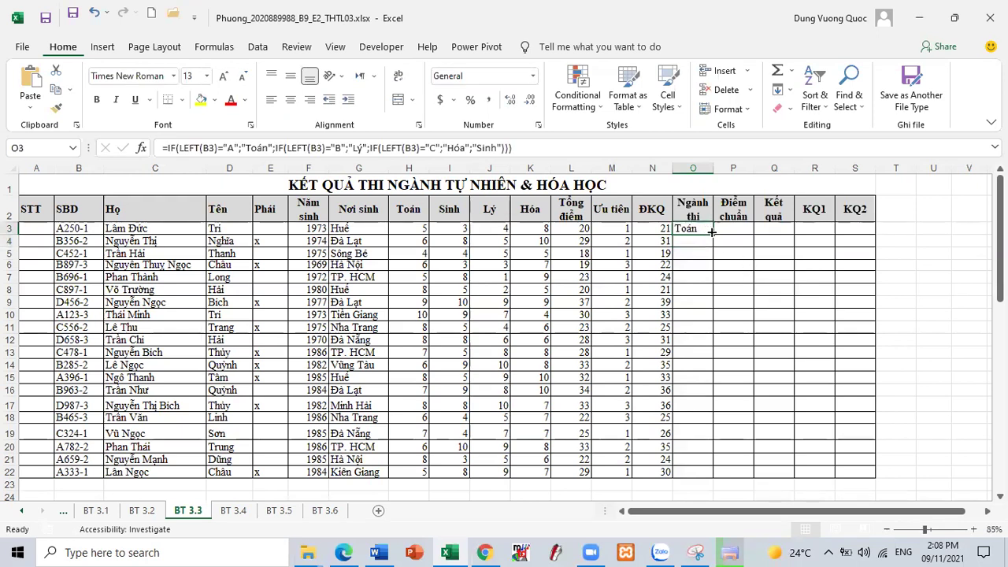
double_click(711, 233)
Step: Copy the full formula text from O3 and paste it into the Điểm chuẩn cell P3
double_click(701, 228)
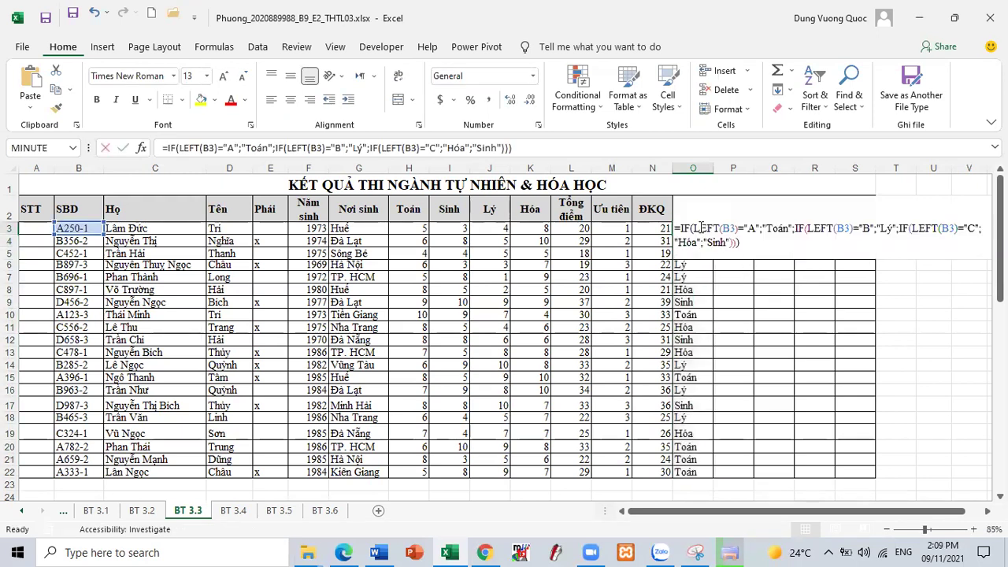
drag(676, 228, 756, 249)
key(ctrl+c)
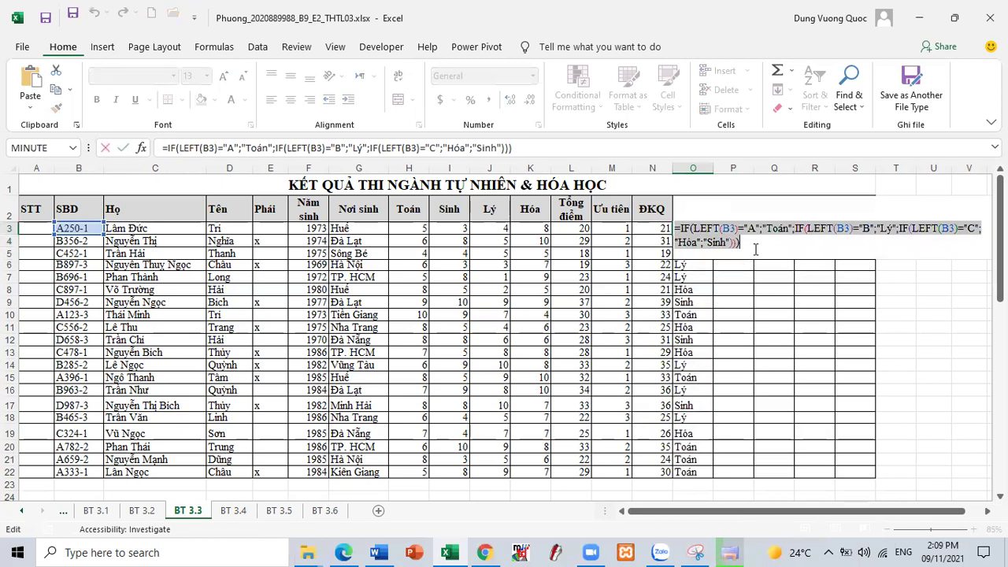
key(Tab)
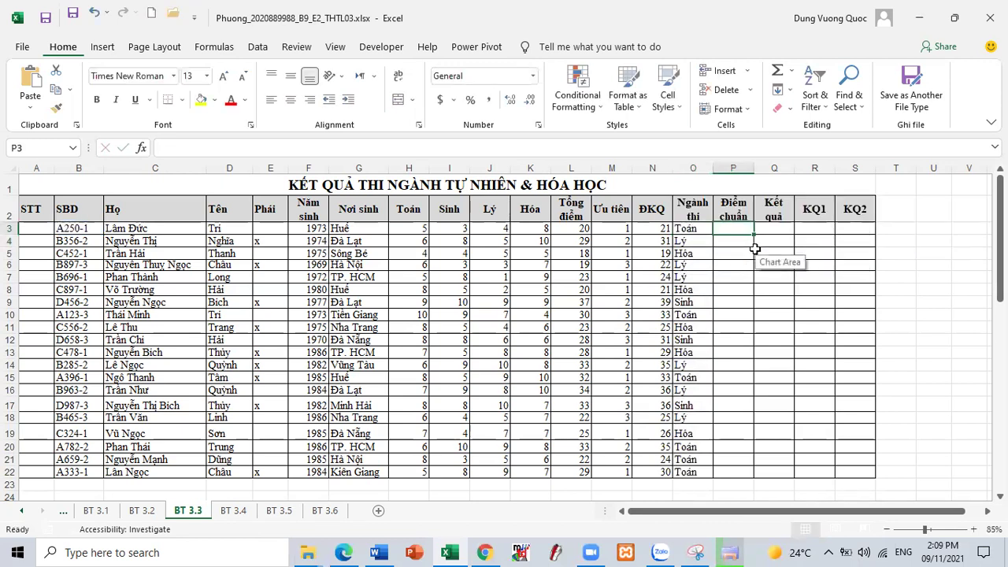
key(ctrl+v)
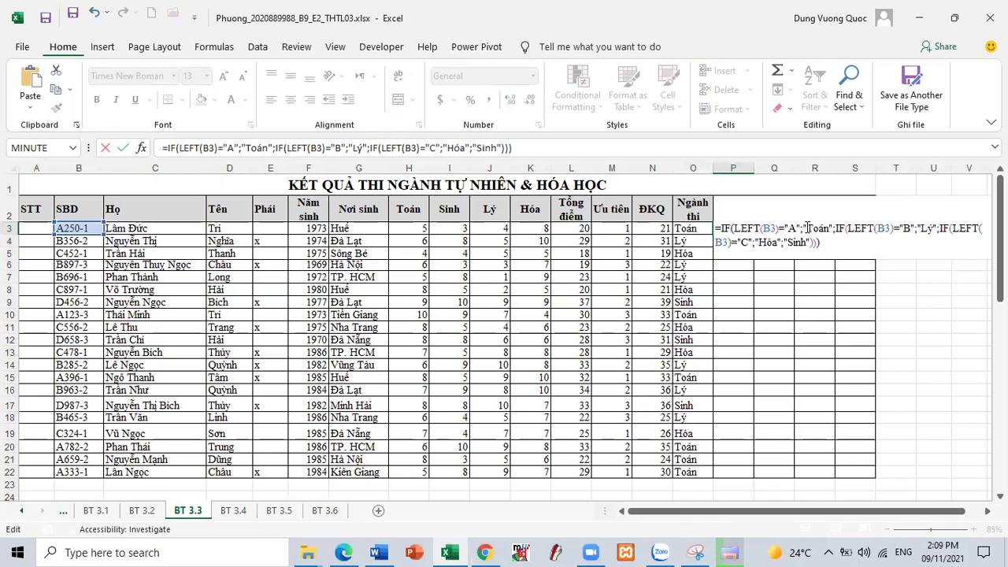
Step: In the P3 formula, replace the result "Toán" with 30 and the result "Lý" with 28
drag(802, 228, 829, 227)
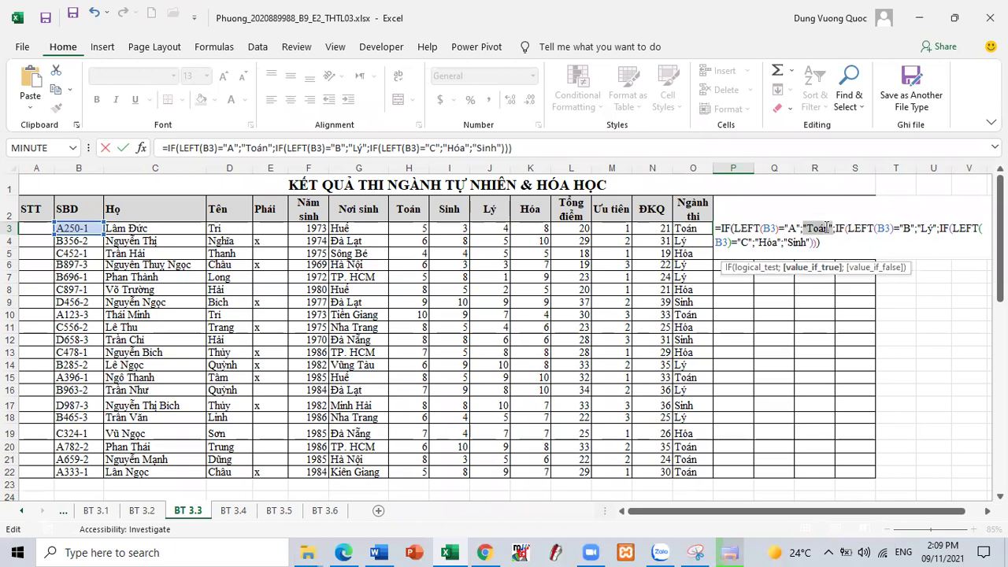
text(30)
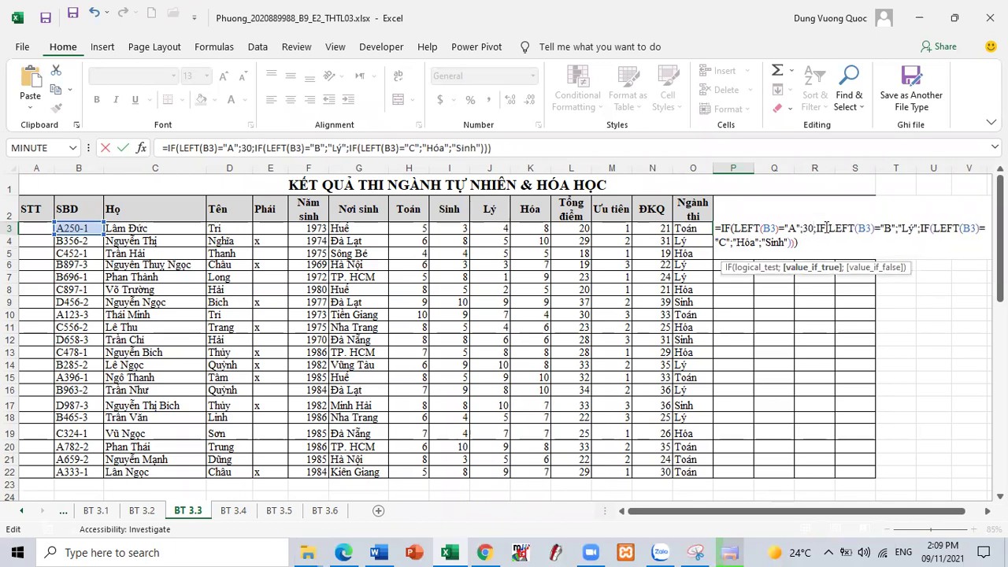
key(Right)
key(Right)
key(Right)
key(Right)
key(Right)
key(Right)
key(Right)
key(Right)
key(Right)
key(Right)
key(Right)
key(Right)
key(Right)
key(Right)
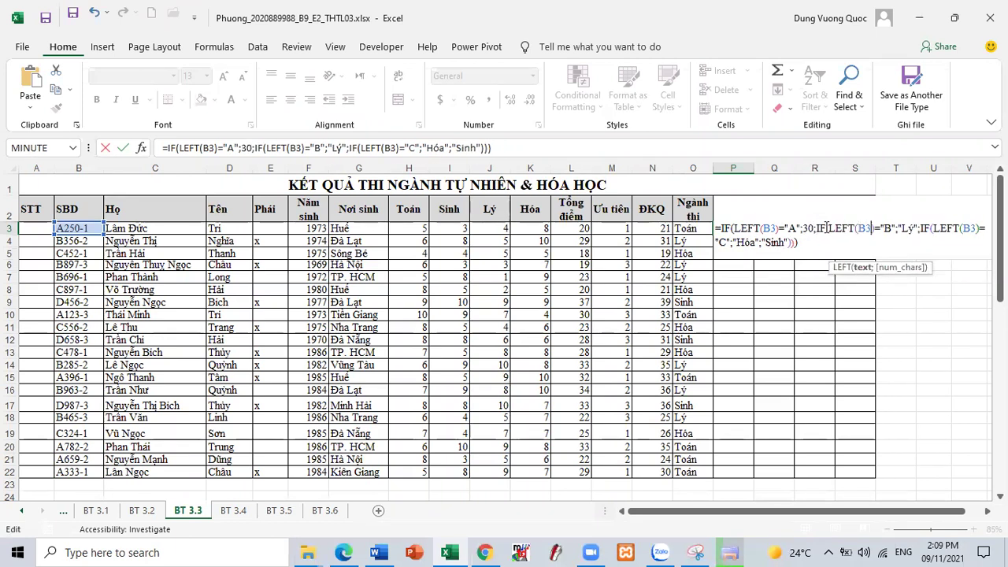
key(Right)
key(Right)
key(Right)
key(Delete)
key(Delete)
key(Delete)
key(Delete)
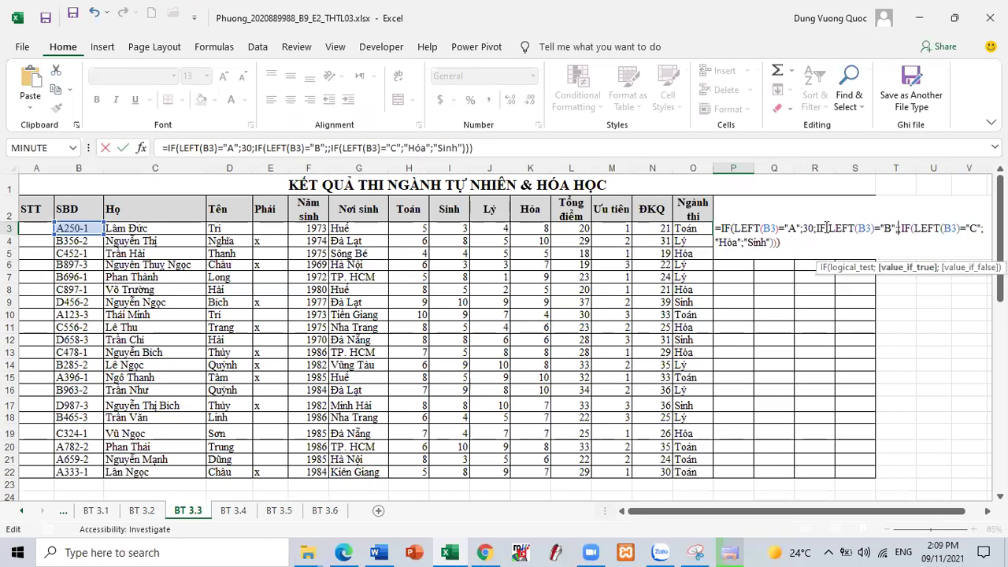
text(28)
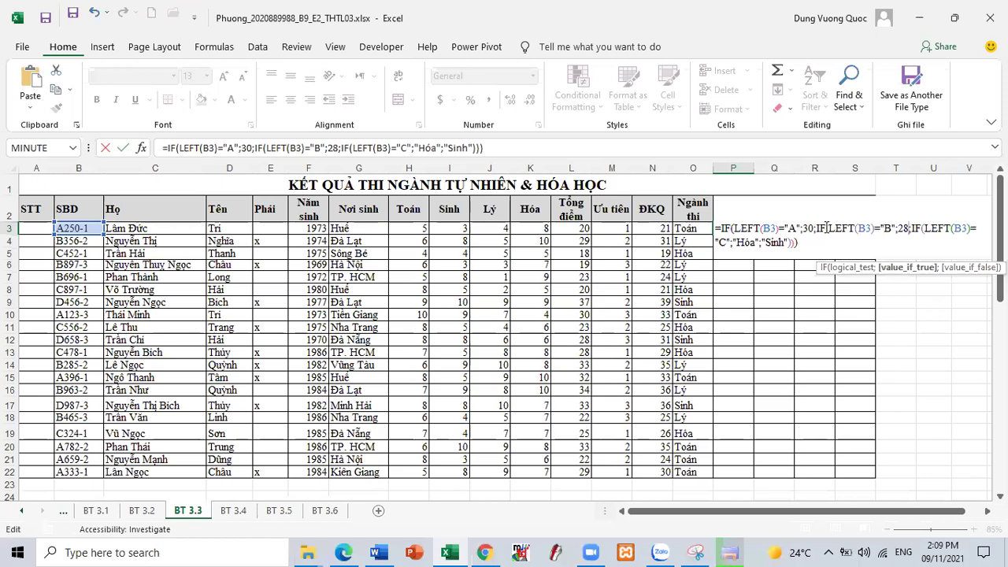
Step: In the P3 formula, replace the result "Hóa" with 26
key(End)
key(Left)
key(Left)
key(Left)
key(Left)
key(Left)
key(Left)
key(Left)
key(Left)
key(Left)
key(Left)
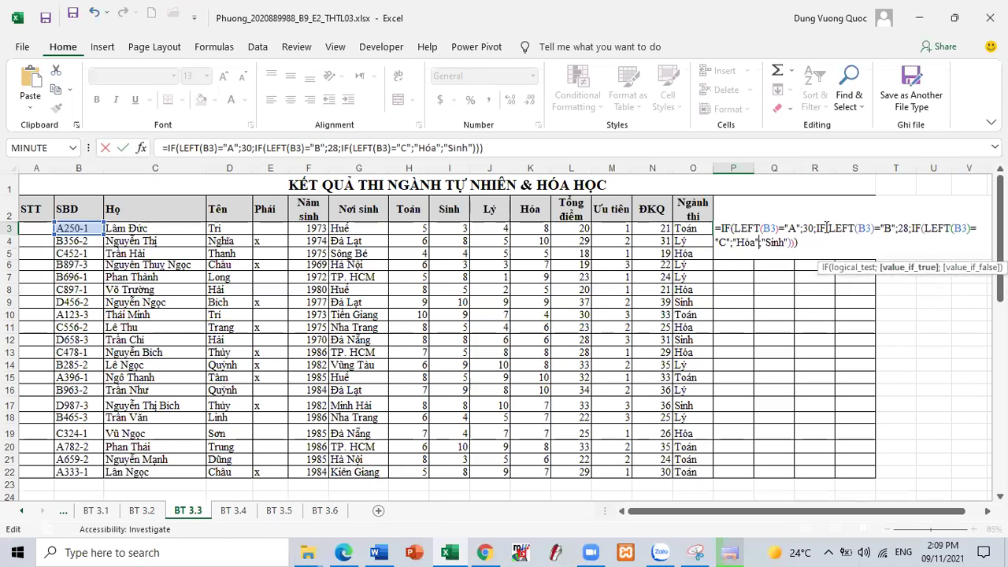
key(BackSpace)
key(BackSpace)
key(BackSpace)
key(BackSpace)
key(BackSpace)
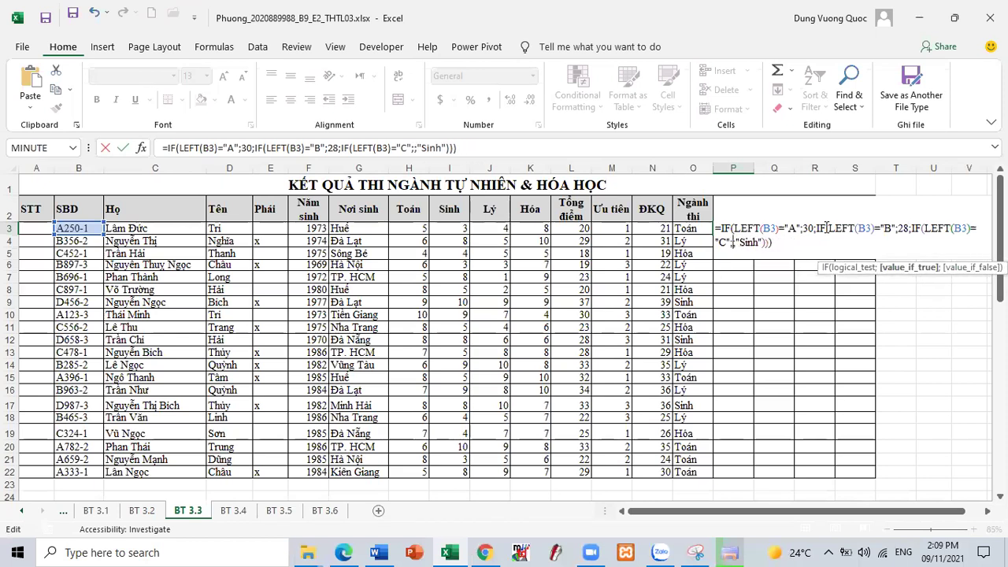
text(26)
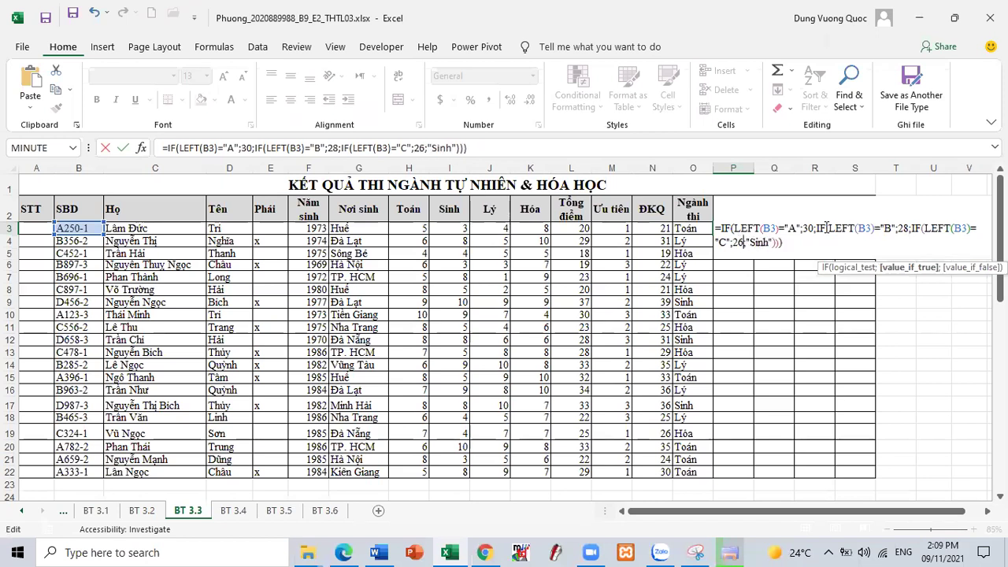
Step: Replace the last result "Sinh" in P3 with 24 and fill the formula down the Điểm chuẩn column to row 22
key(Right)
key(Delete)
key(Delete)
key(Delete)
key(Delete)
key(Delete)
key(Delete)
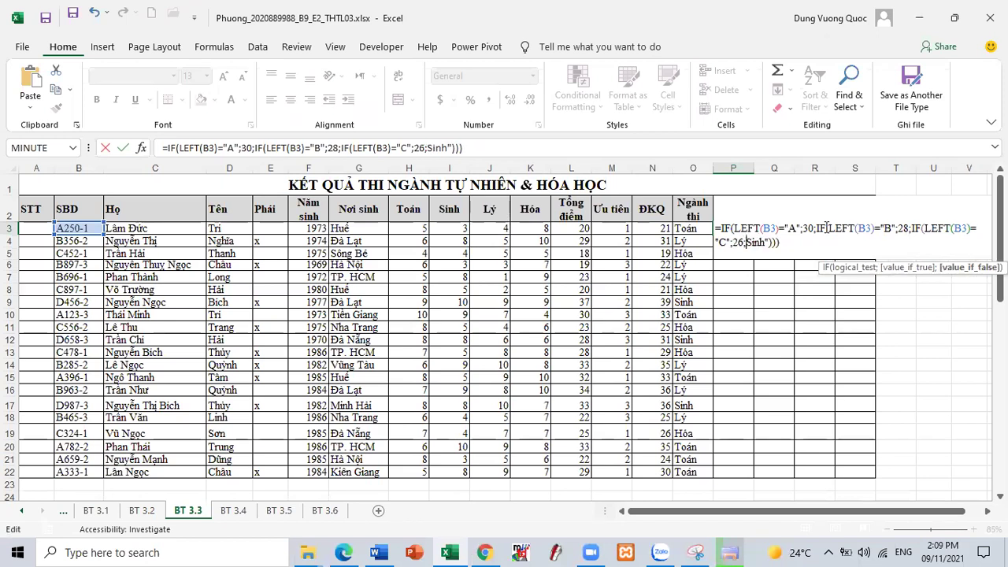
text(24)
key(Return)
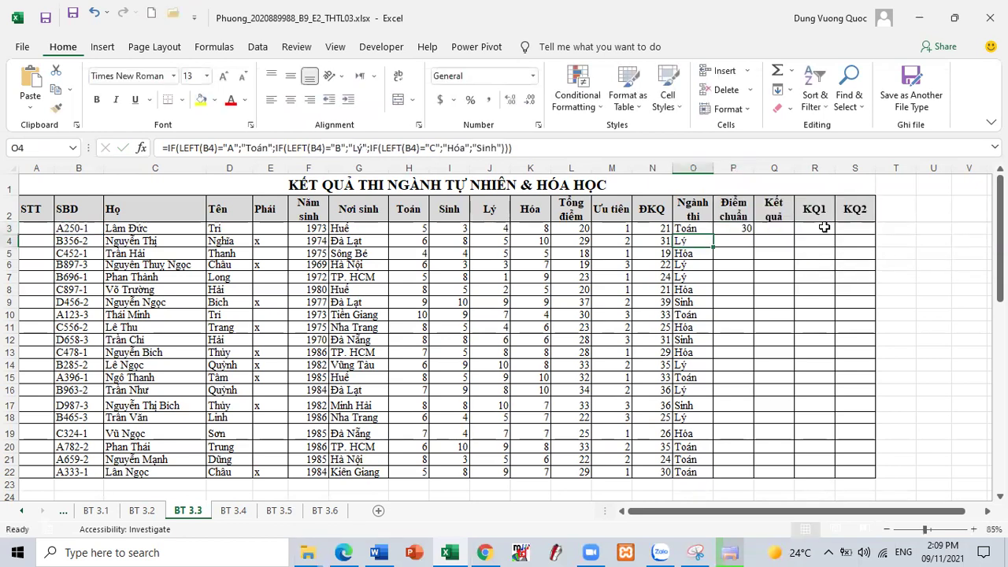
click(742, 228)
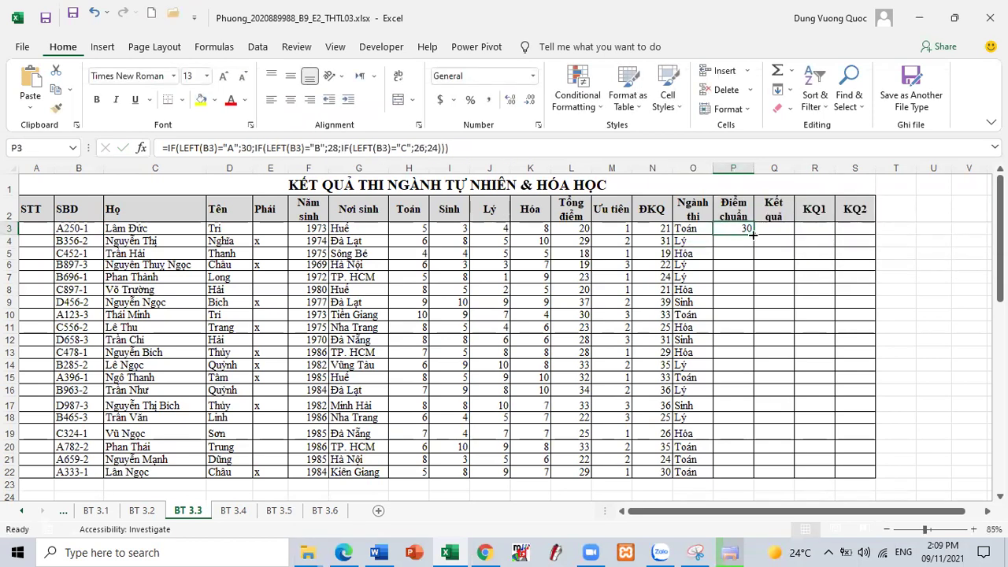
double_click(753, 235)
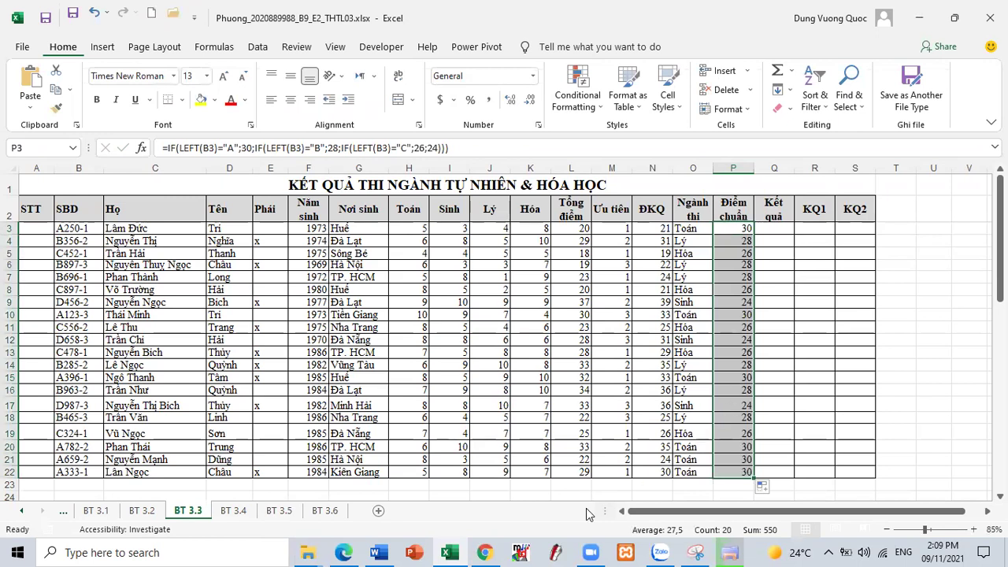
Step: Enter an IF formula in the Kết quả cell Q3 that tests N3>=P3 and returns "Đạt", leaving the false value blank
click(774, 230)
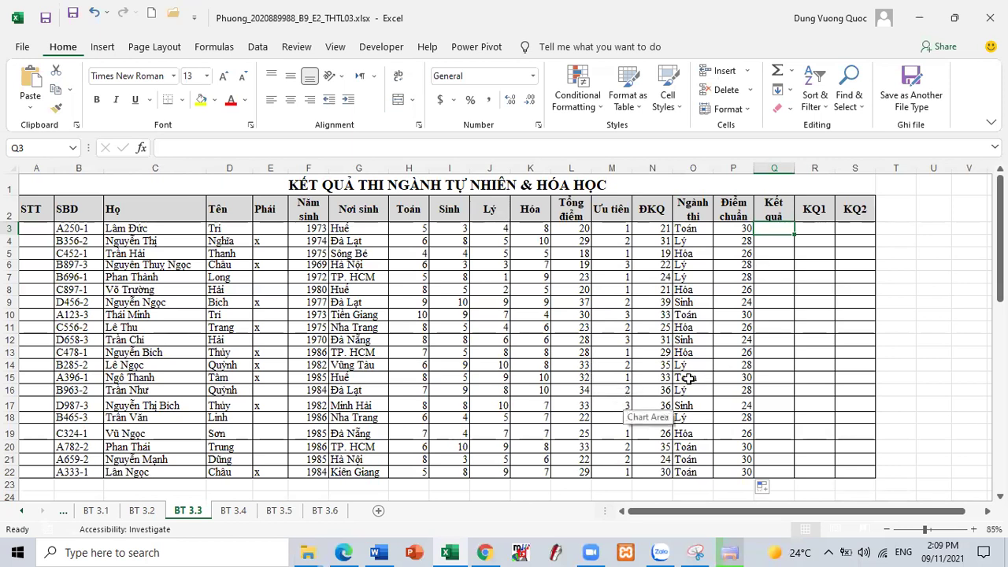
text(=)
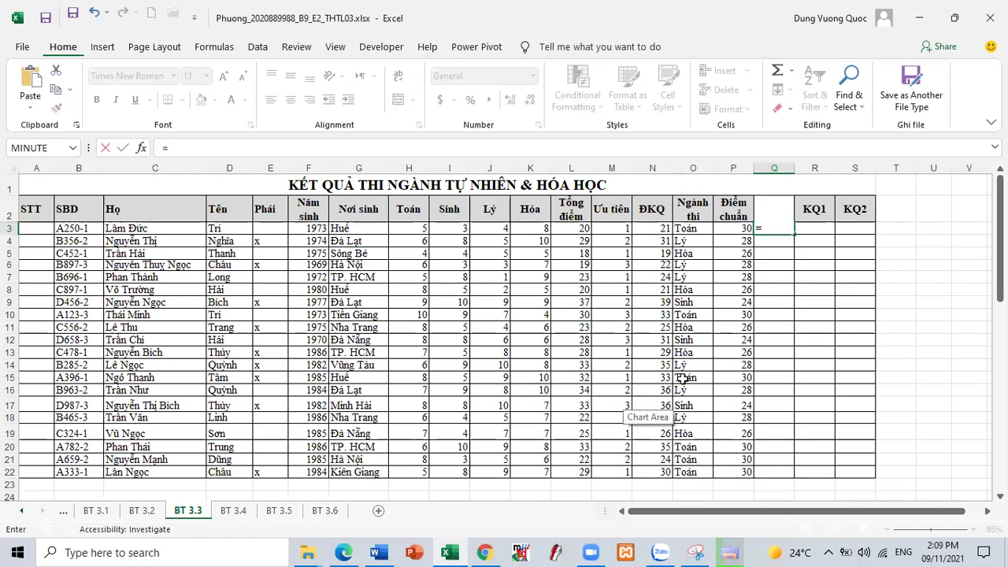
text(if())
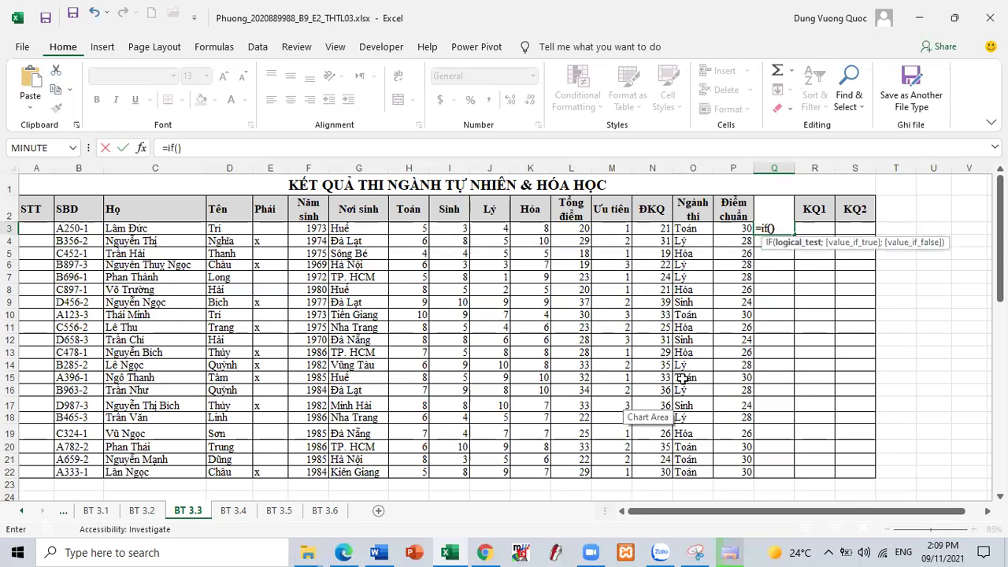
key(F2)
key(Left)
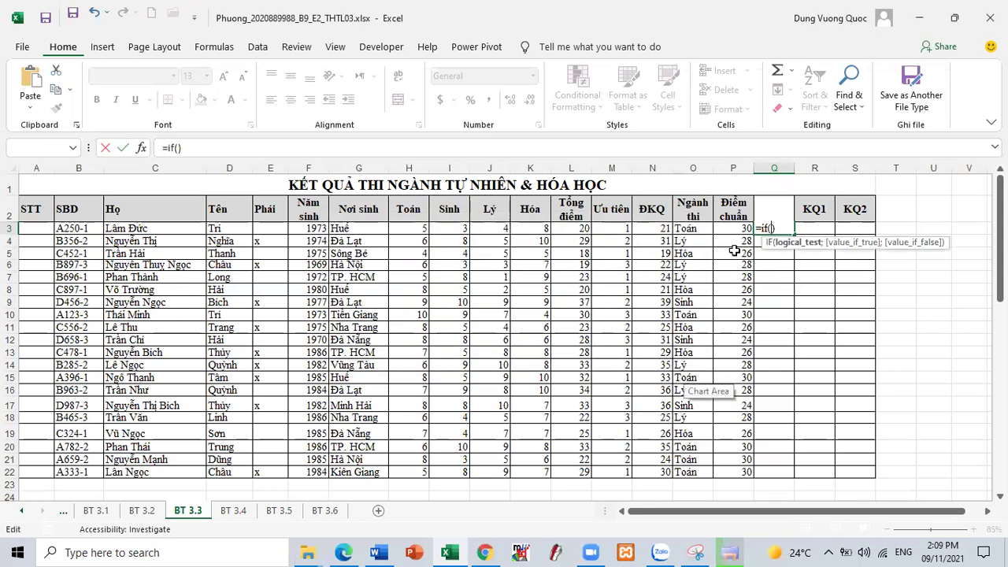
click(654, 227)
text(>=)
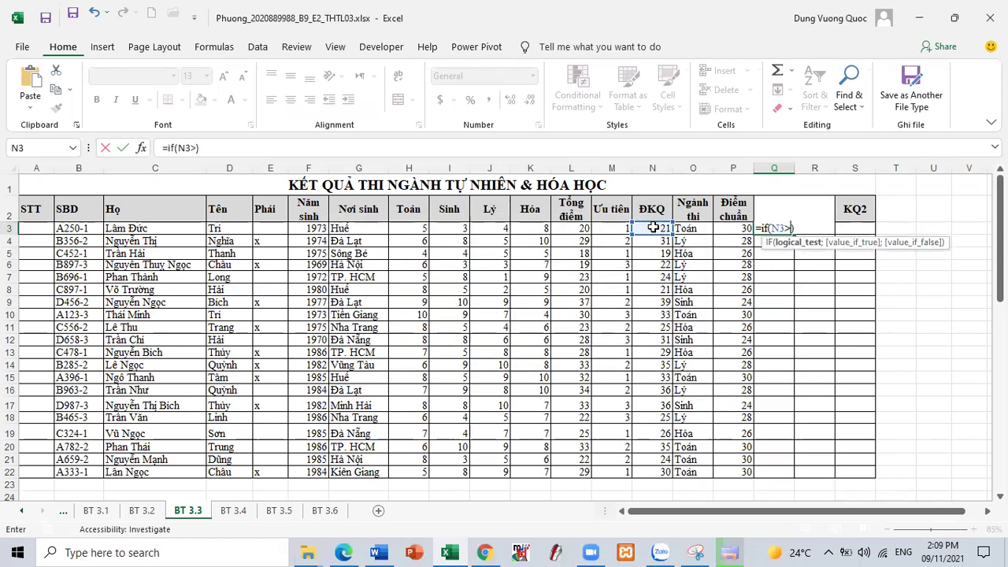
click(716, 228)
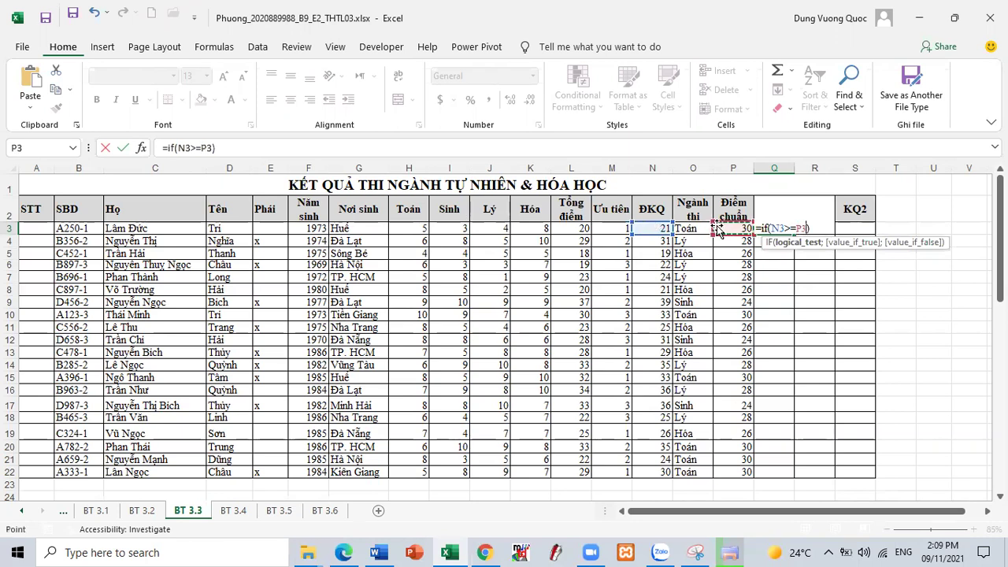
text(;")
text(Đa)
text(tj)
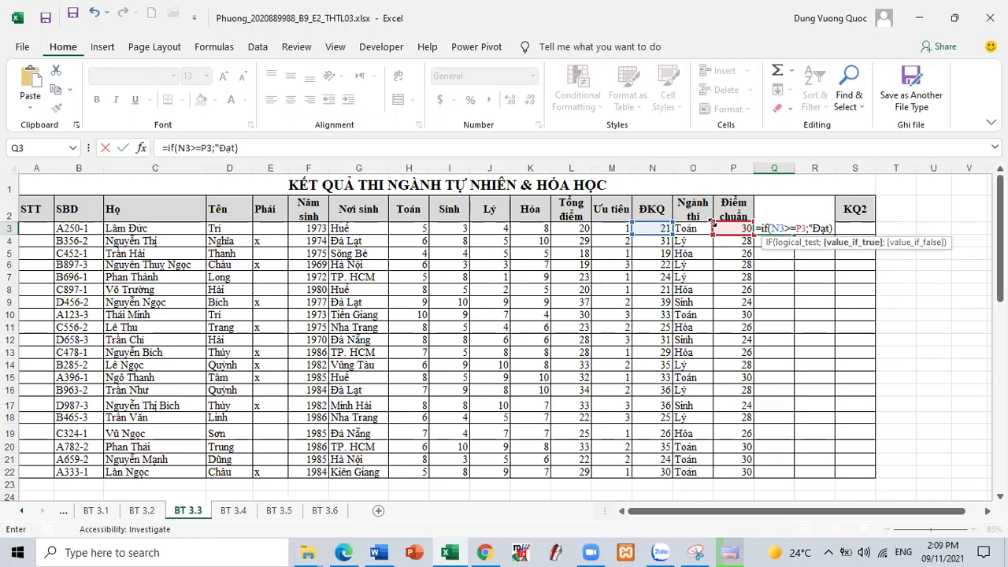
text(";)
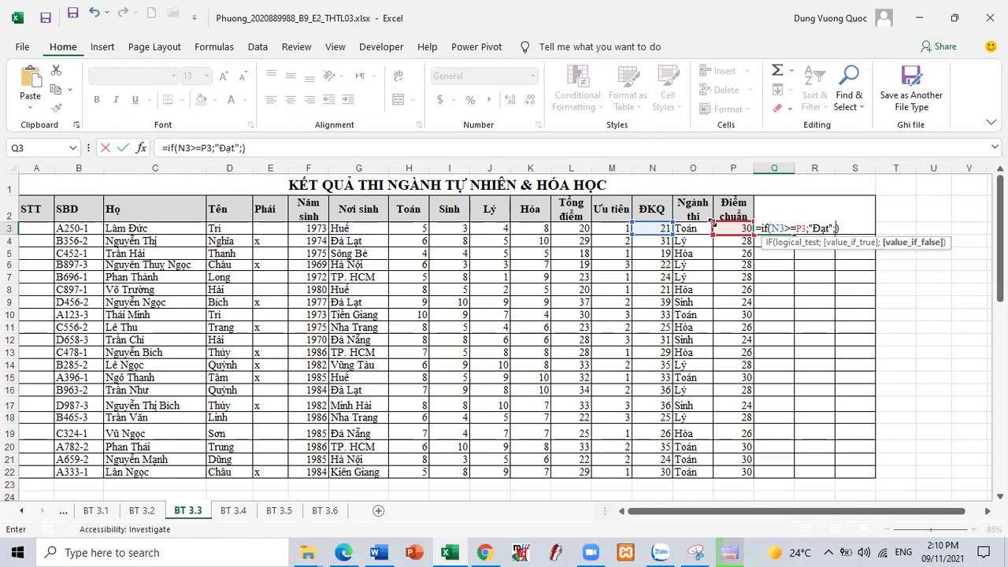
key(Return)
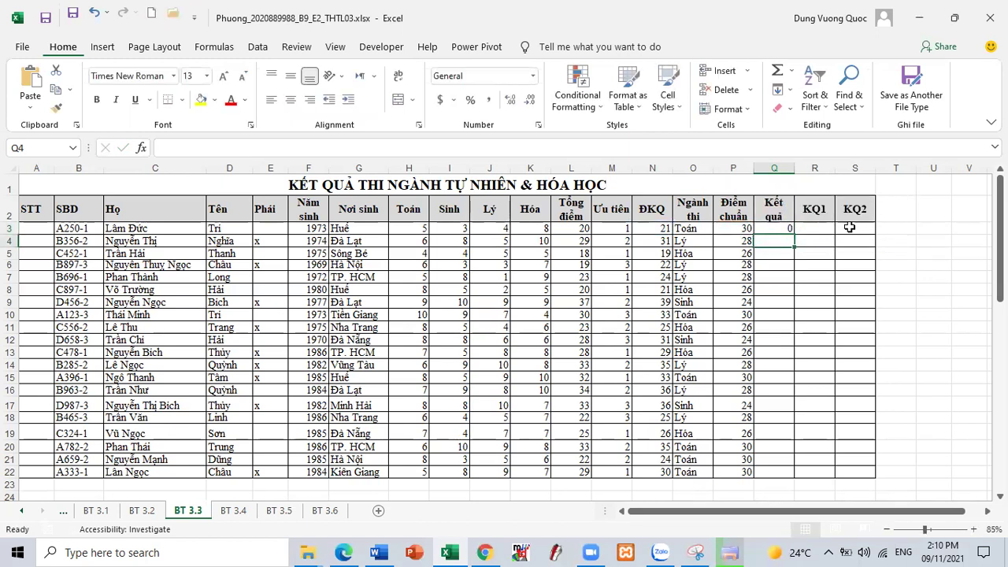
Step: Set the false value in the Q3 formula to an empty string "" and fill it down the Kết quả column to row 22
click(777, 229)
double_click(777, 228)
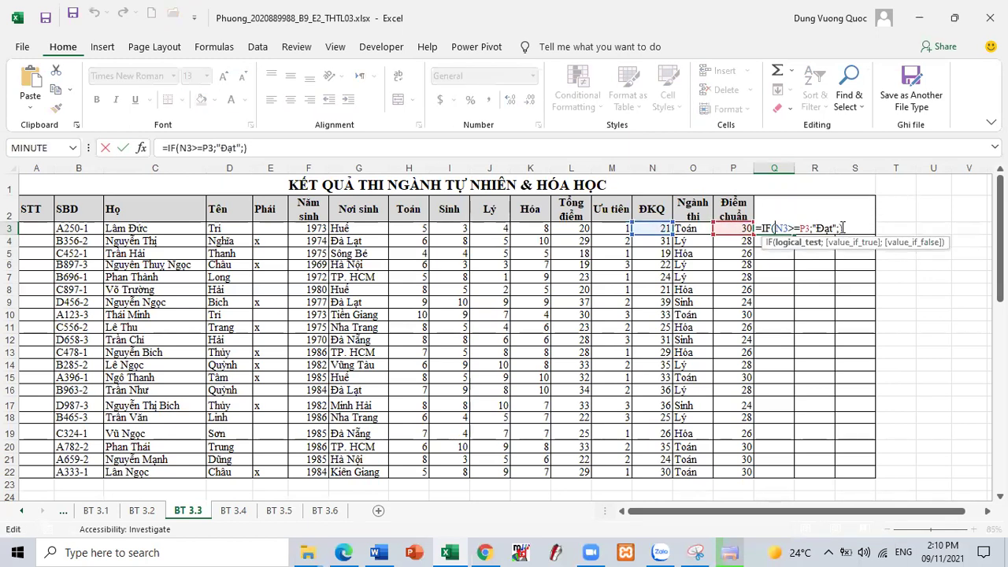
click(841, 226)
text("")
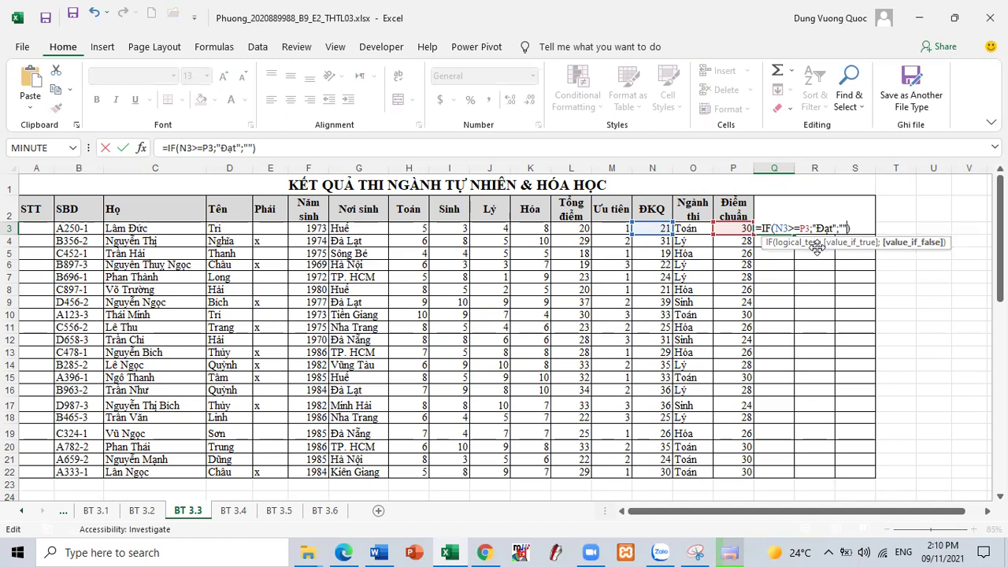
key(Return)
click(782, 226)
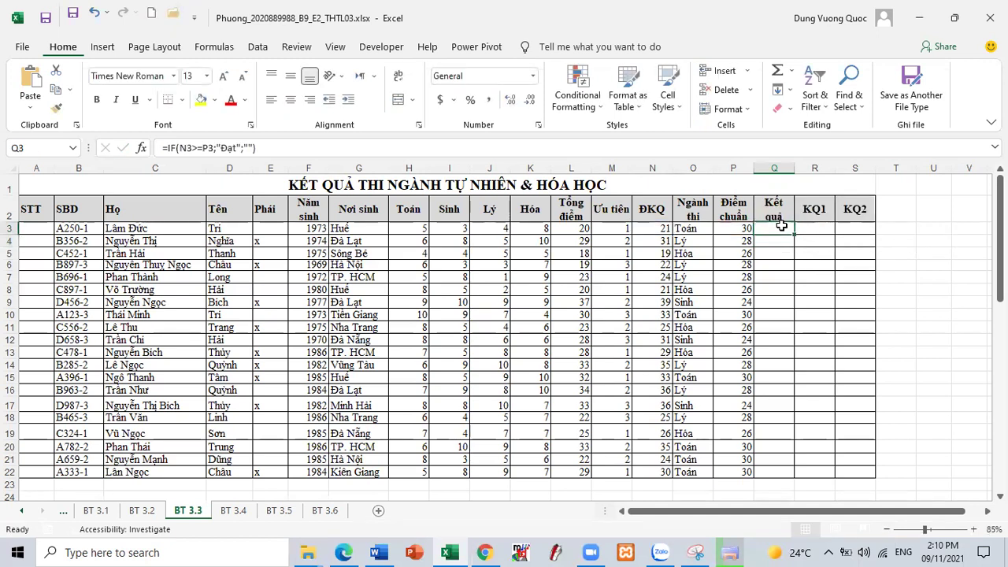
double_click(793, 233)
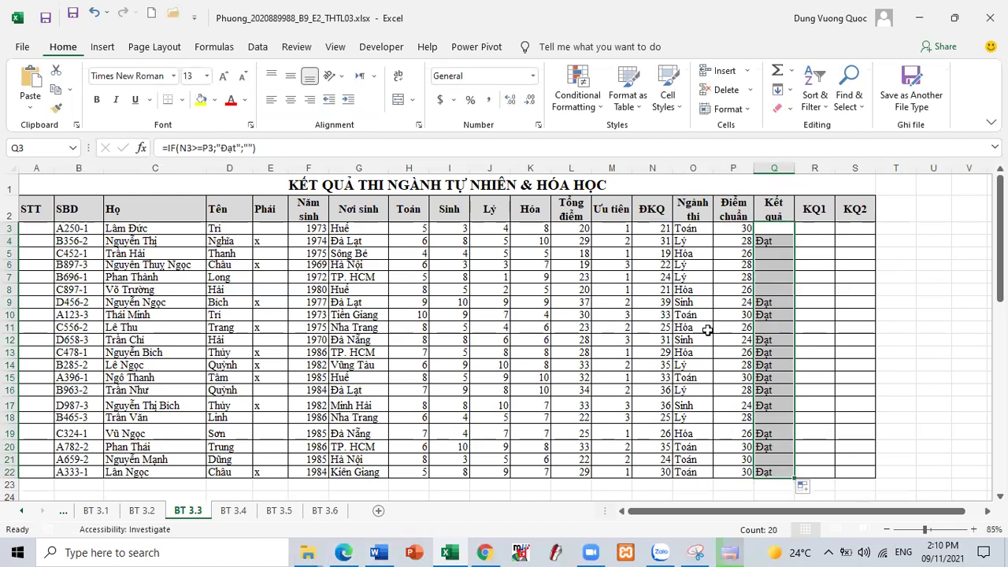
click(817, 231)
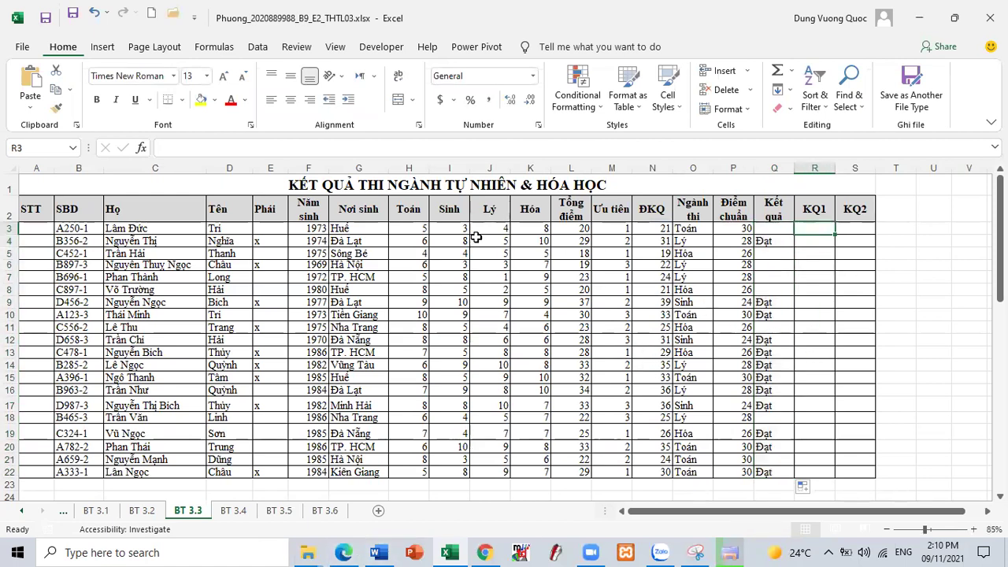
click(409, 228)
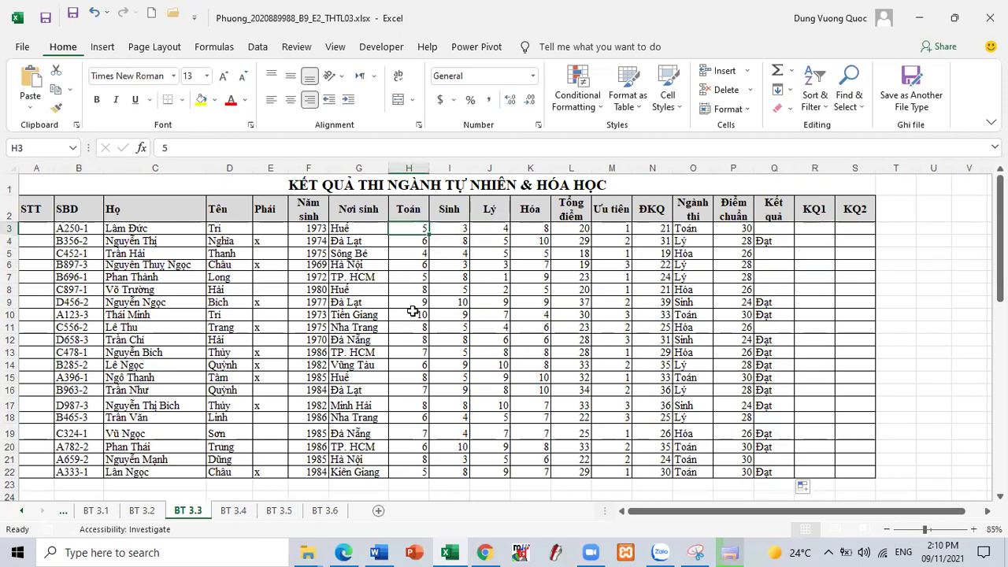
click(492, 228)
click(517, 228)
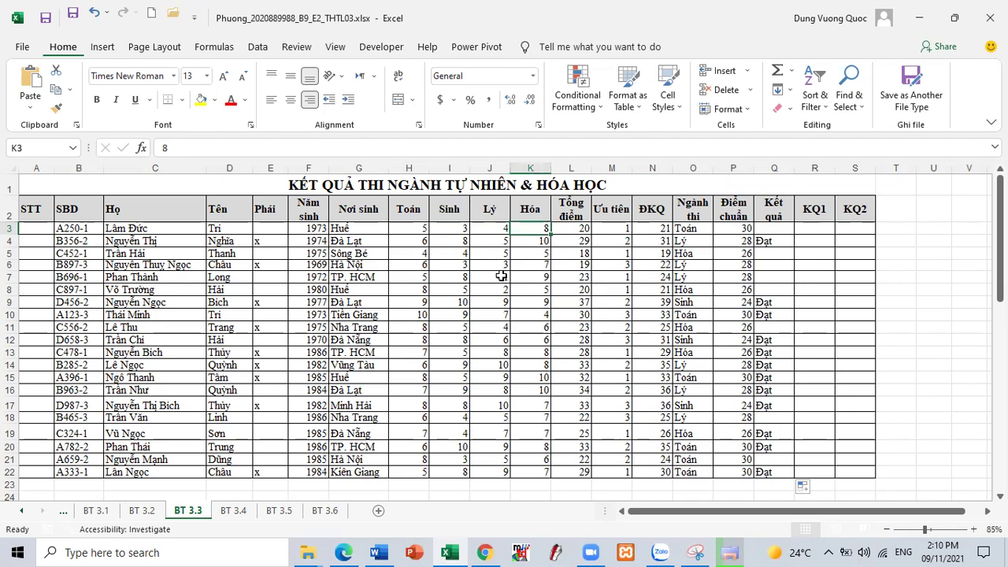
Step: Start the KQ1 formula in R3 as an IF with an empty AND() test, returning "x" when true and "" when false
click(811, 230)
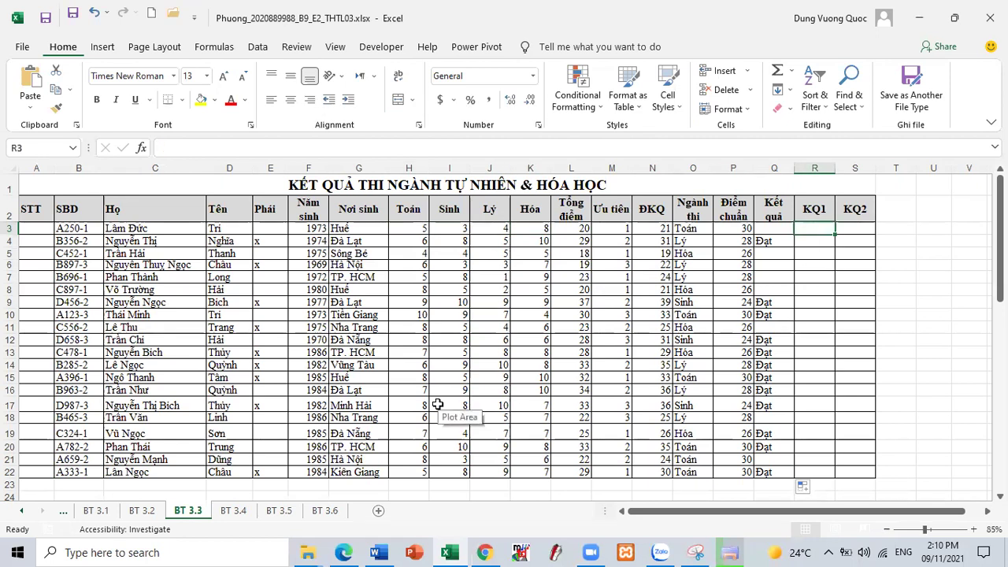
text(=i)
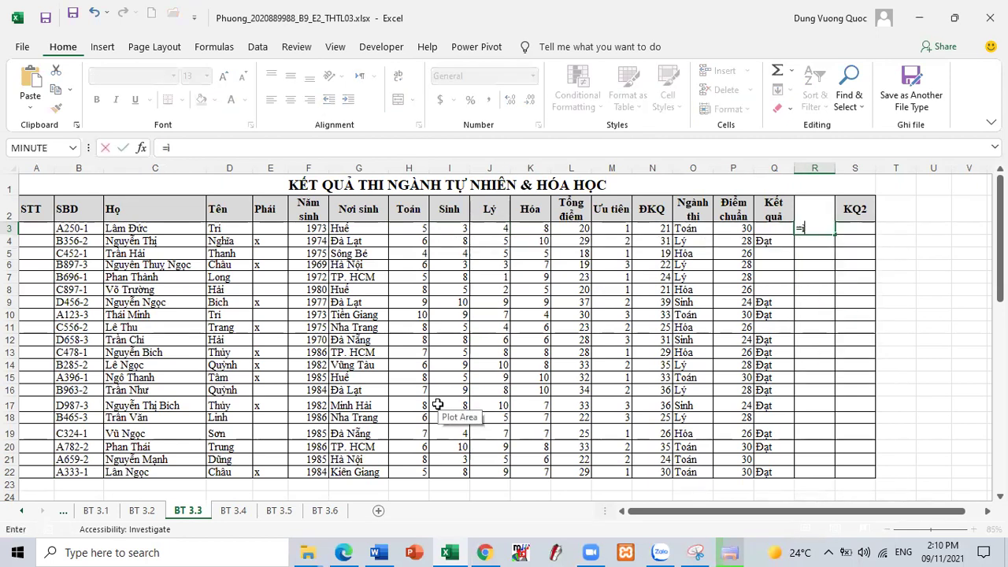
text(f())
key(F2)
key(Left)
text(and();"x")
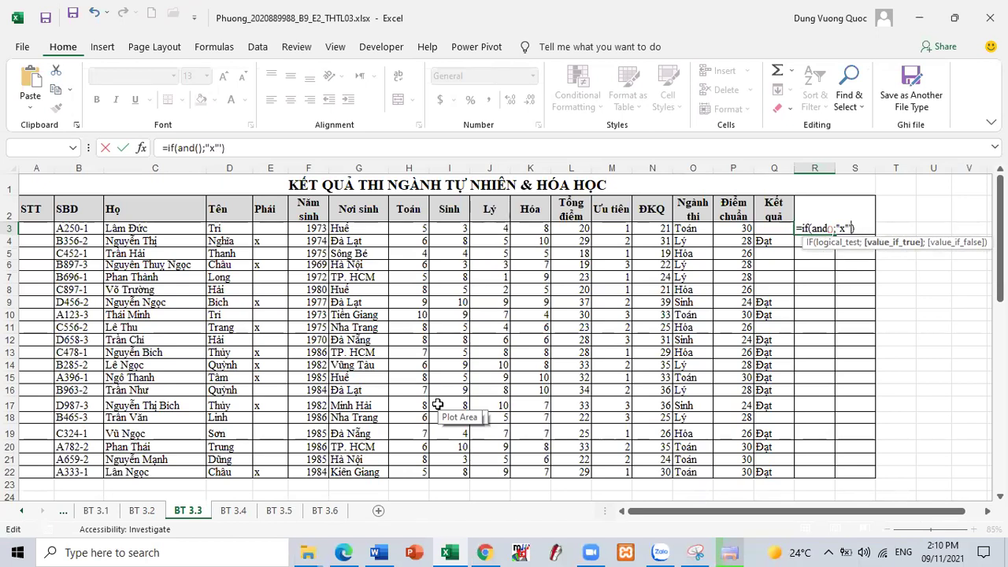
text(;"")
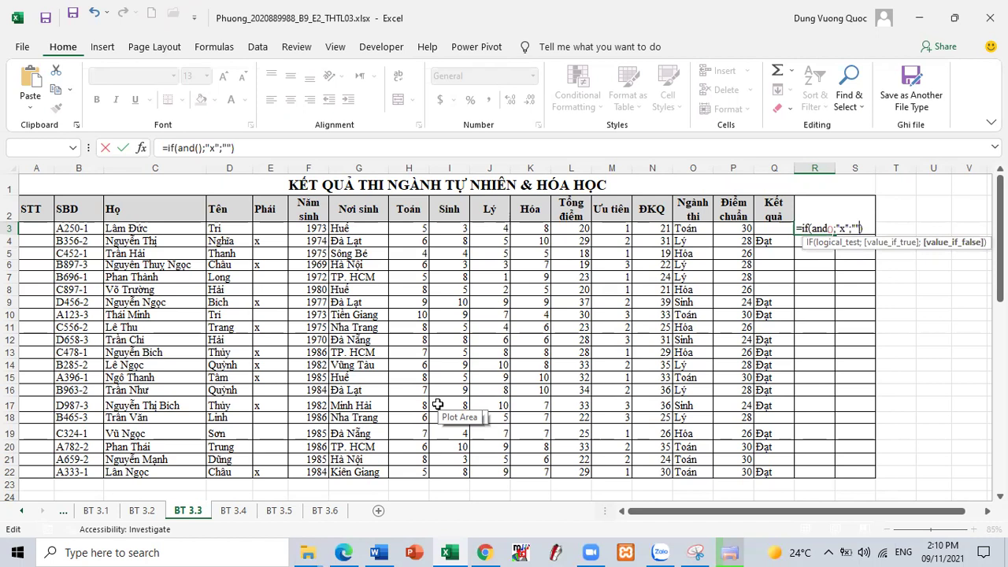
Step: Add the Toán score condition H3>=9 inside the AND of the R3 formula
key(Left)
key(Left)
key(Left)
key(Left)
key(Left)
key(Left)
key(Left)
key(Left)
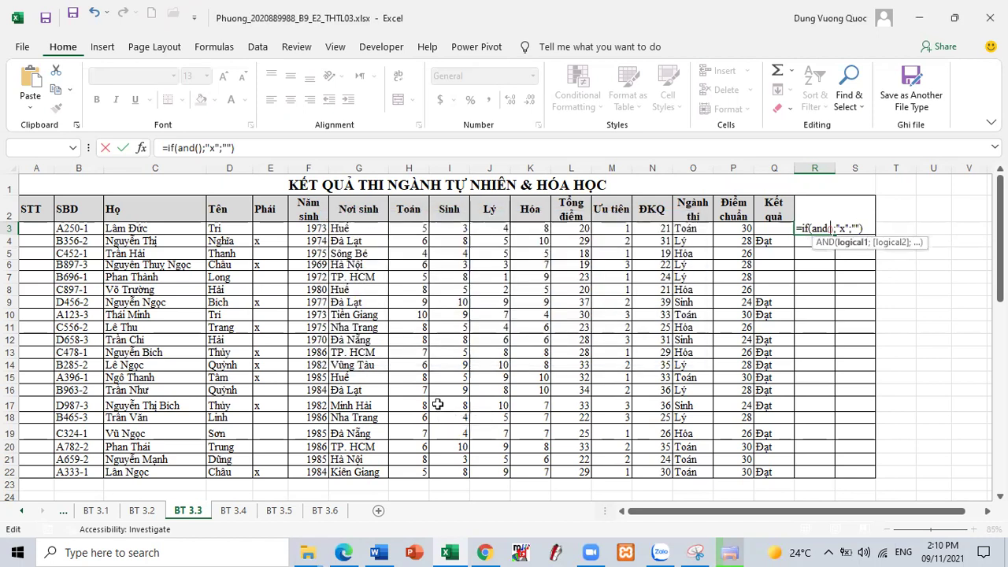
click(407, 227)
text(>=9)
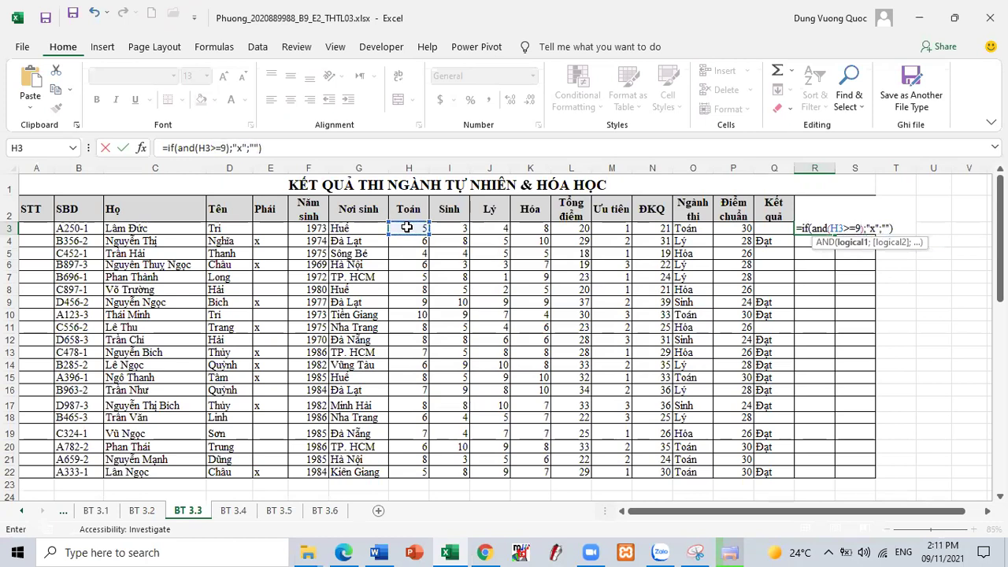
Step: Add an empty OR() as the second condition inside the AND of the R3 formula
text(;)
text(Ò)
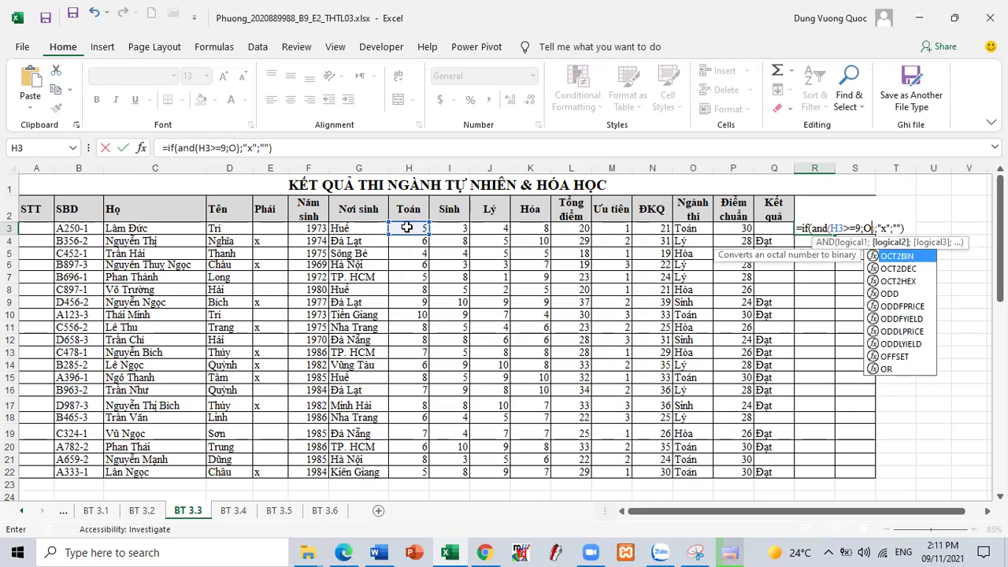
key(BackSpace)
text(OR)
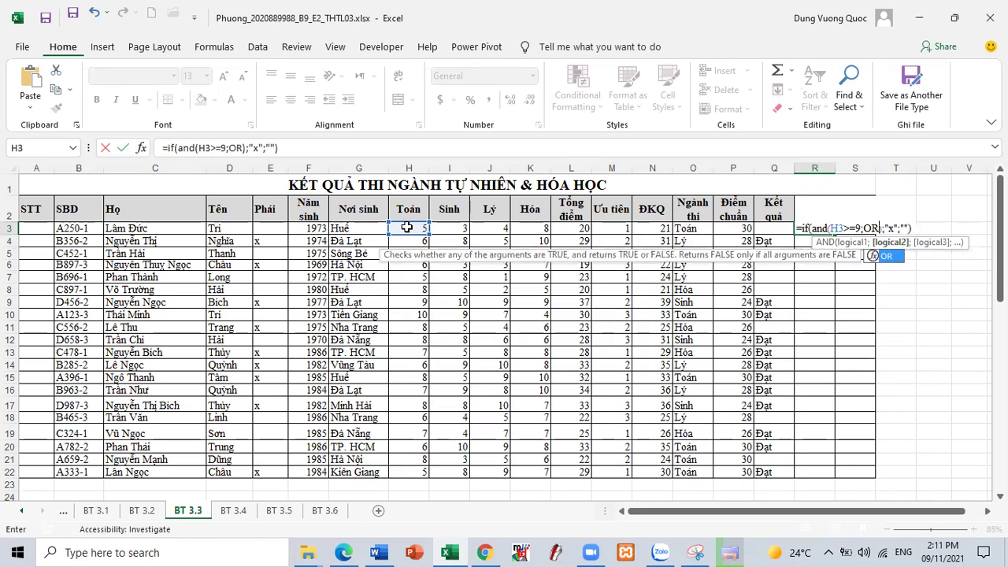
text(())
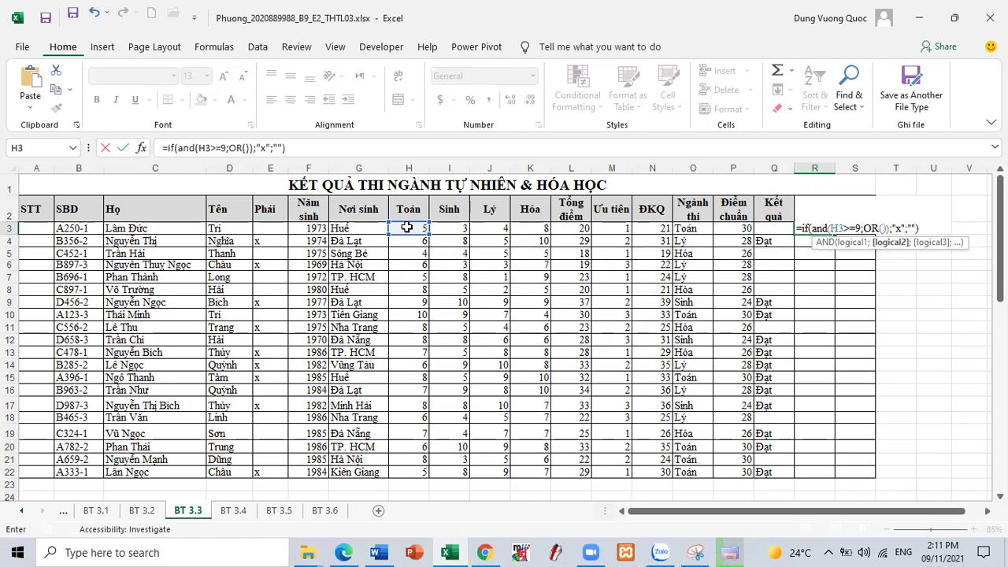
key(F2)
key(Left)
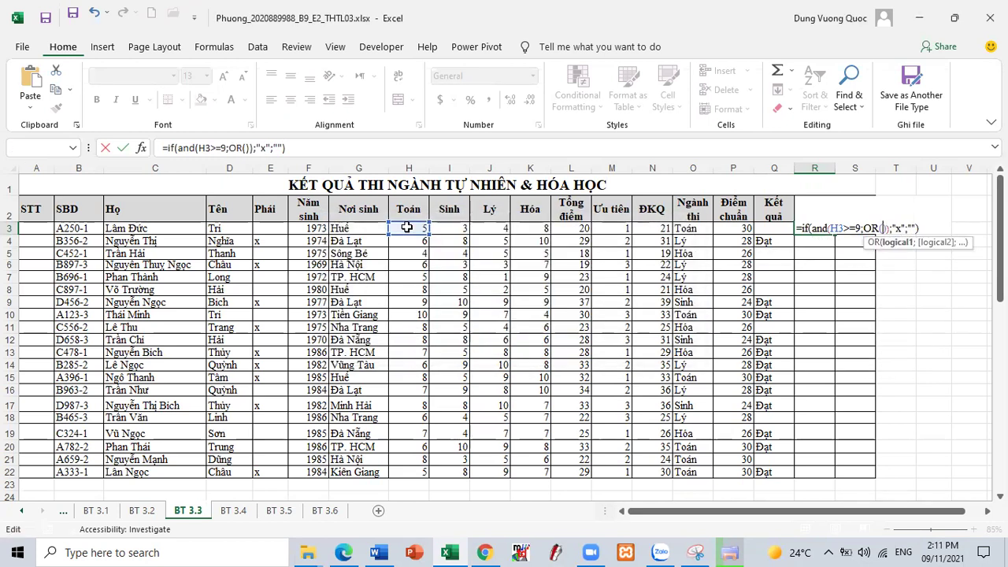
Step: Fill the OR in the R3 formula with the Lý and Hóa score conditions J3>=8 and K3>=8
click(493, 228)
text(>=8)
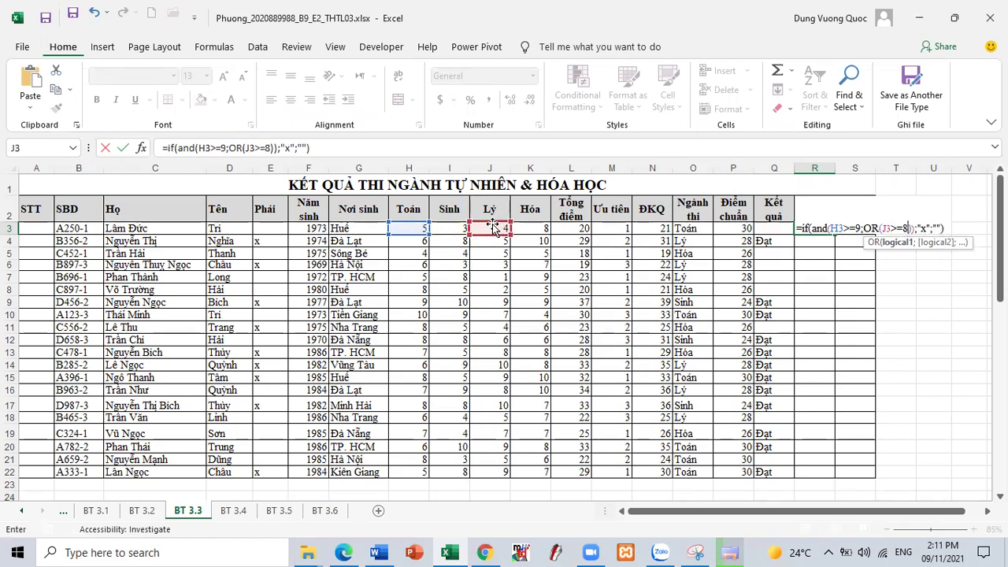
text(;)
click(530, 232)
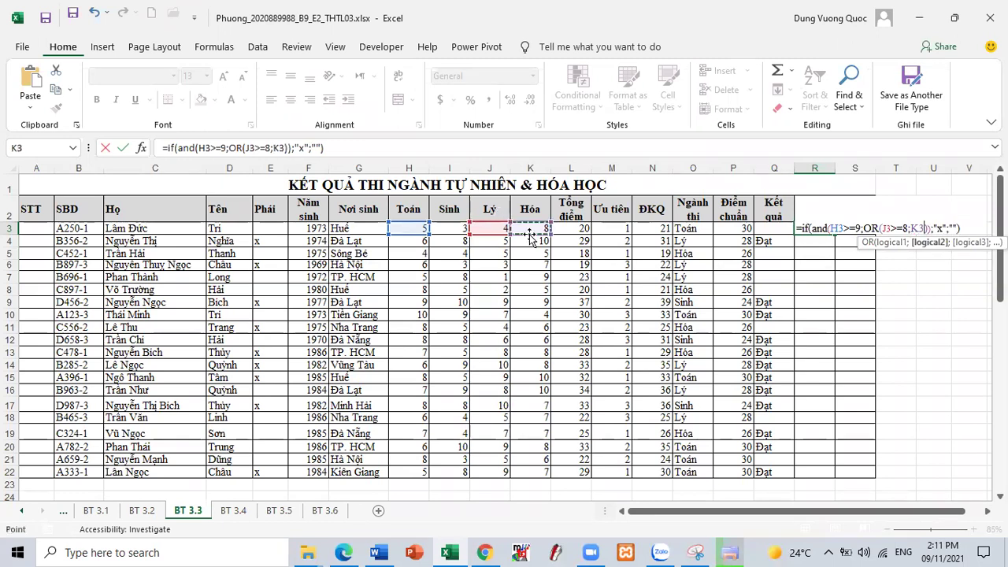
text(>=8)
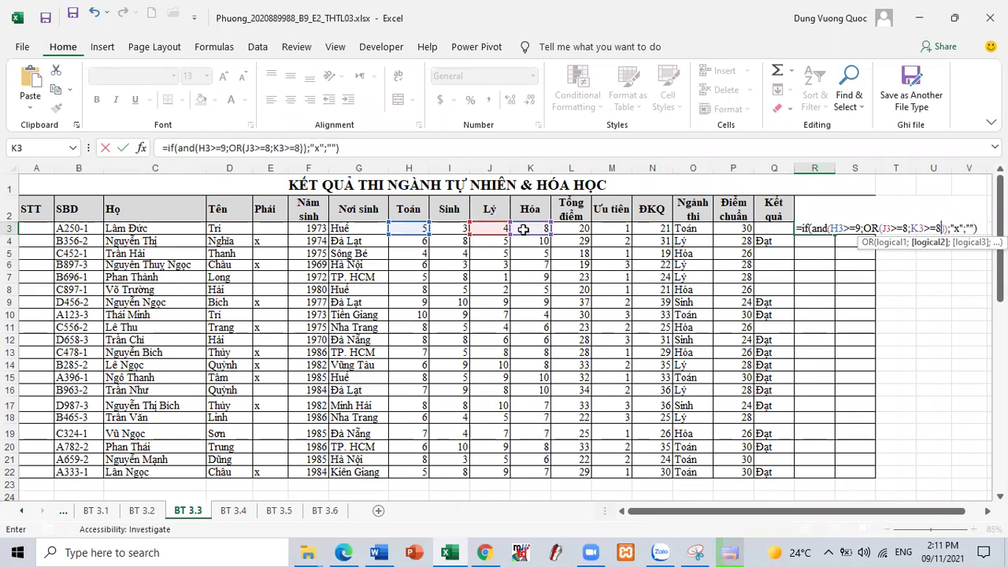
Step: Commit the KQ1 formula in R3 and fill it down the column to row 22
key(Return)
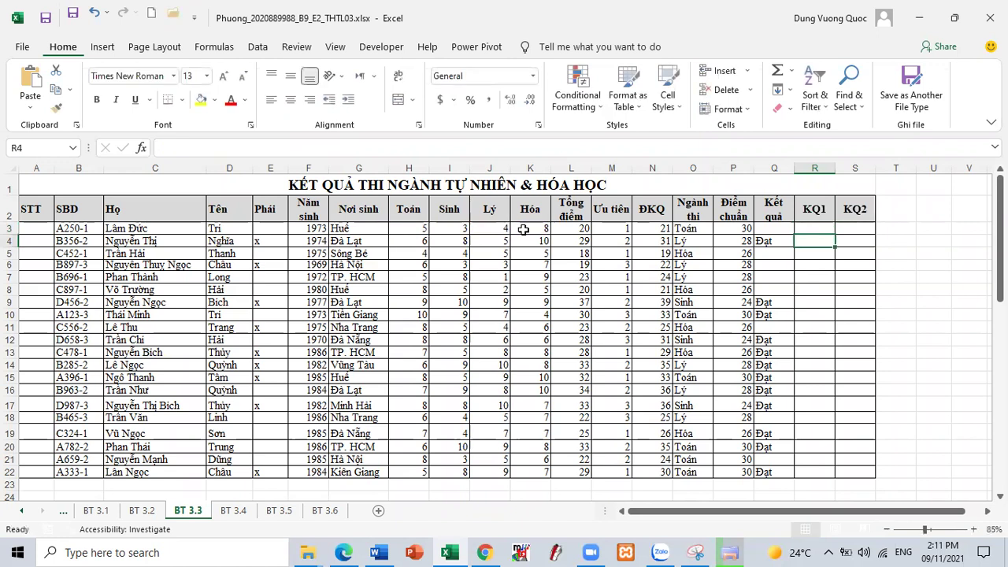
click(822, 229)
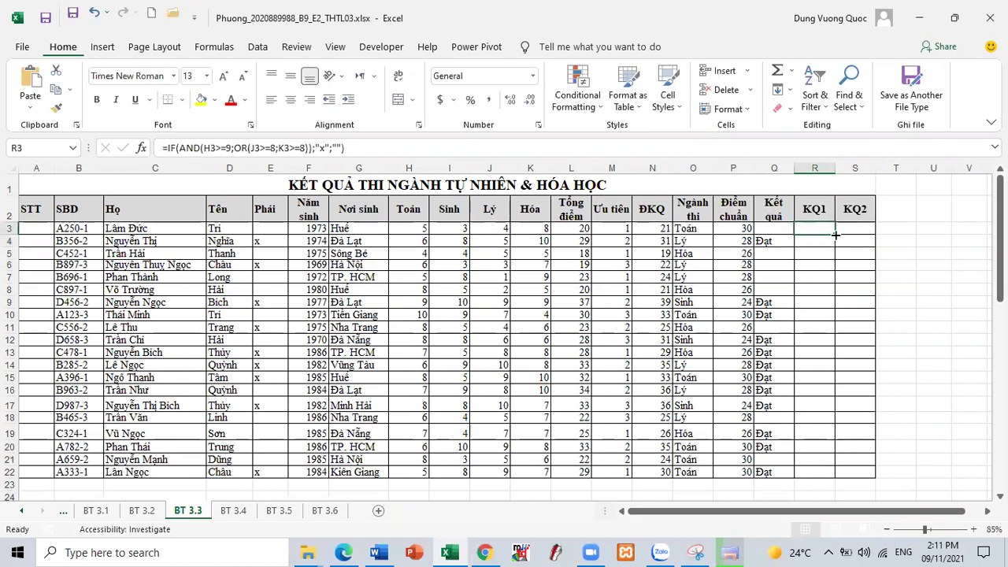
double_click(836, 234)
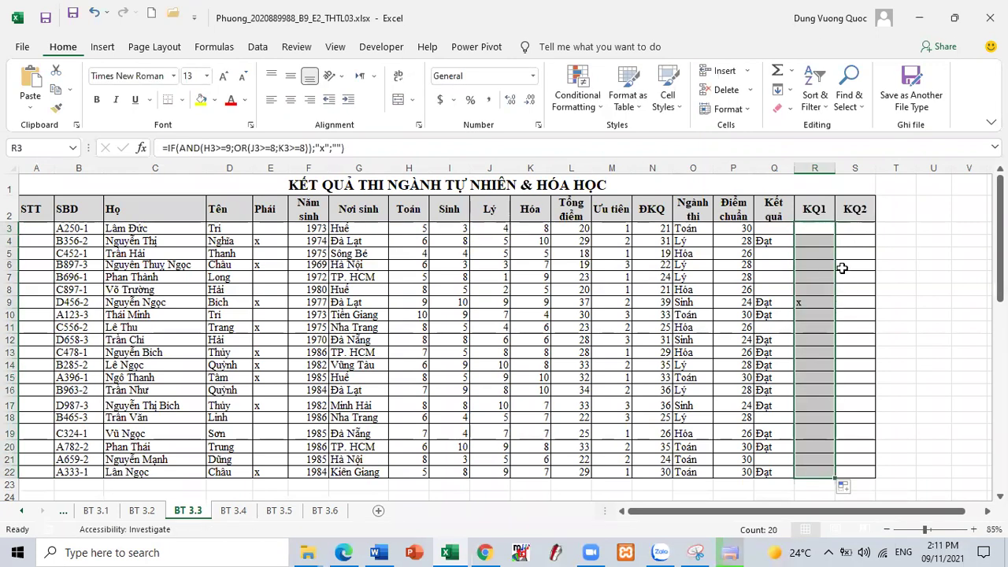
Step: Copy the KQ1 formula text from R3 unchanged into the KQ2 cell S3
double_click(808, 228)
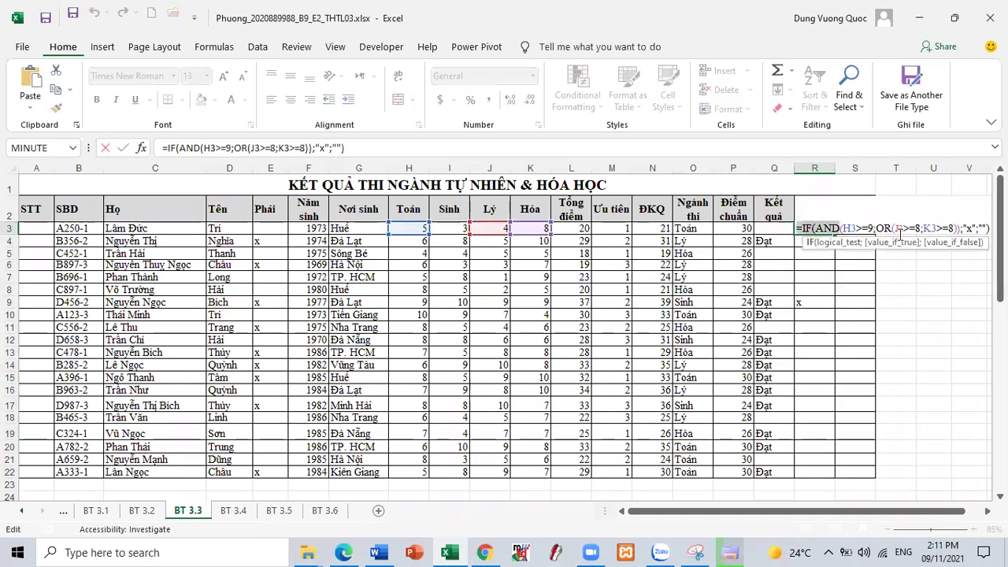
drag(900, 234, 952, 259)
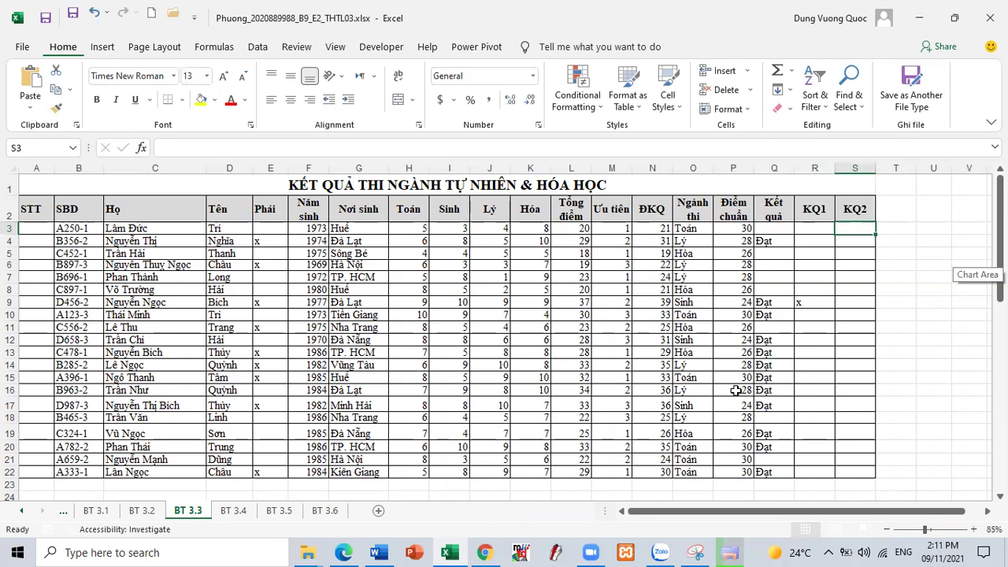
key(F2)
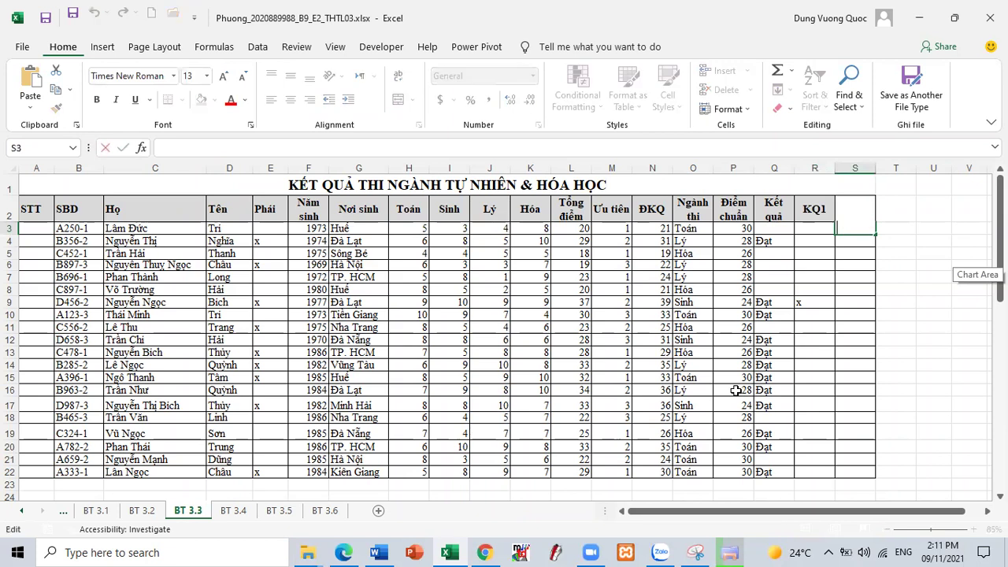
key(ctrl+v)
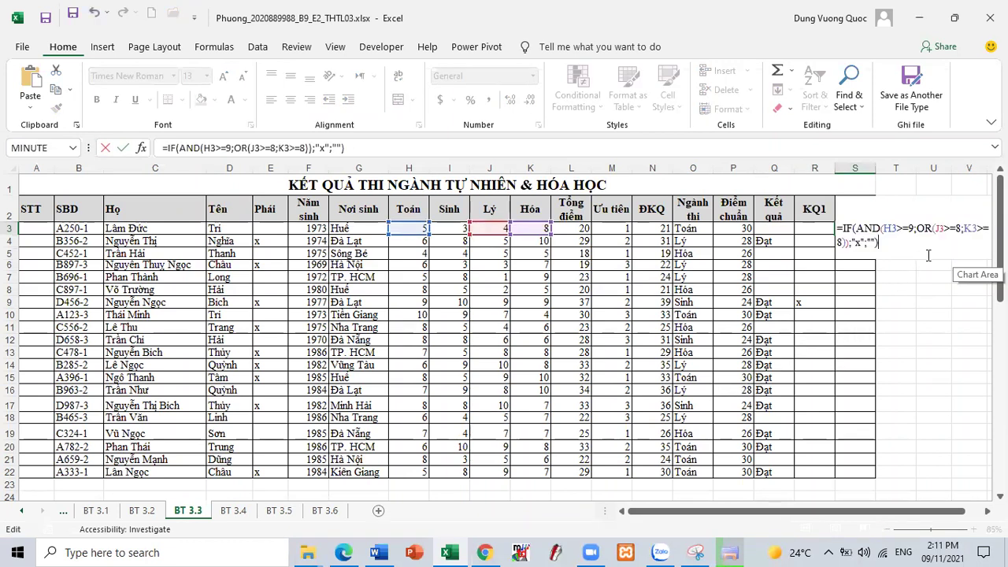
Step: Replace the Lý reference J3 with the Sinh score I3 in the S3 formula and fill it down to row 22
double_click(939, 228)
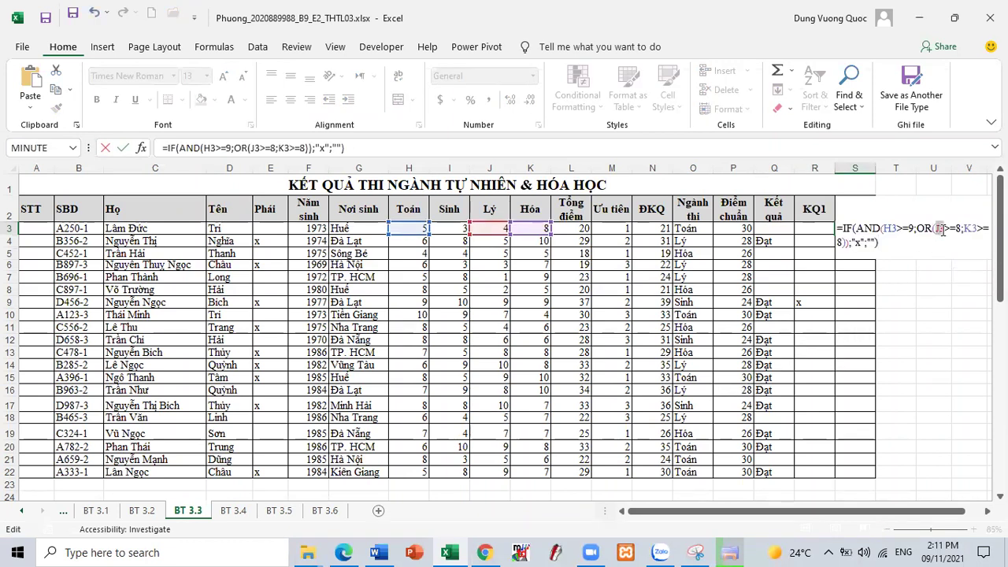
click(443, 228)
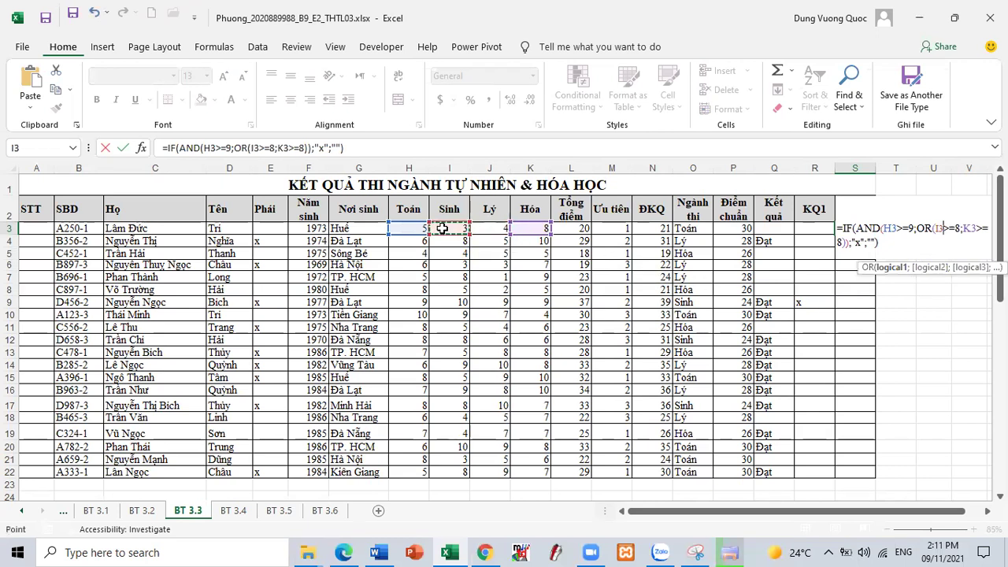
key(Escape)
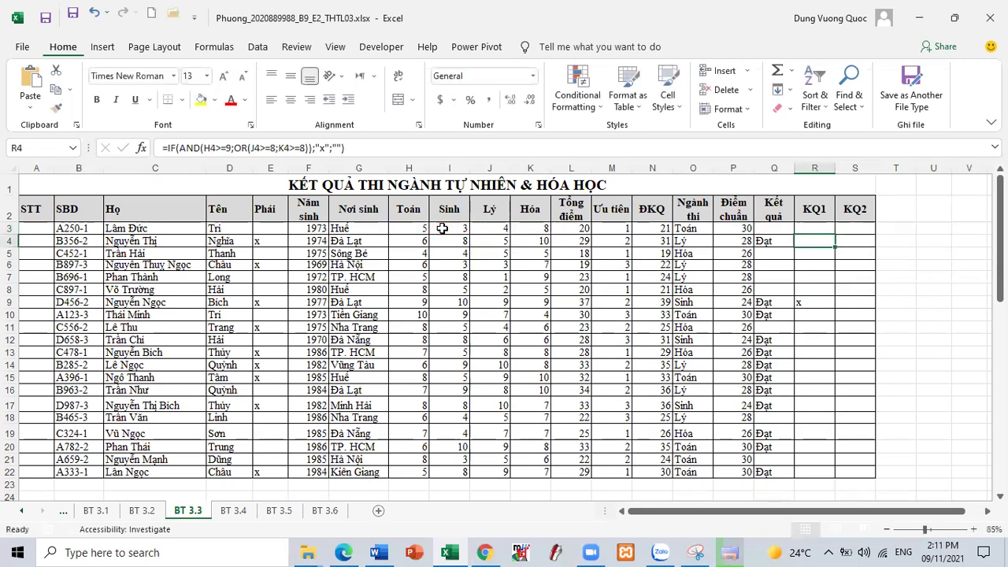
click(851, 229)
double_click(875, 234)
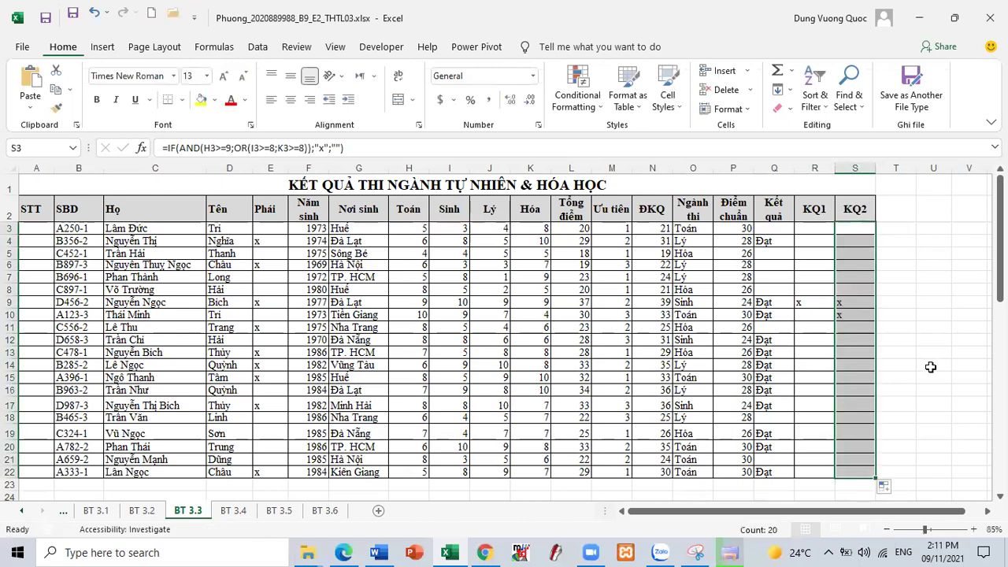
Step: Switch to the exercise PDF in Edge and check the KQ1 and KQ2 requirements of Bài tập 3
click(343, 552)
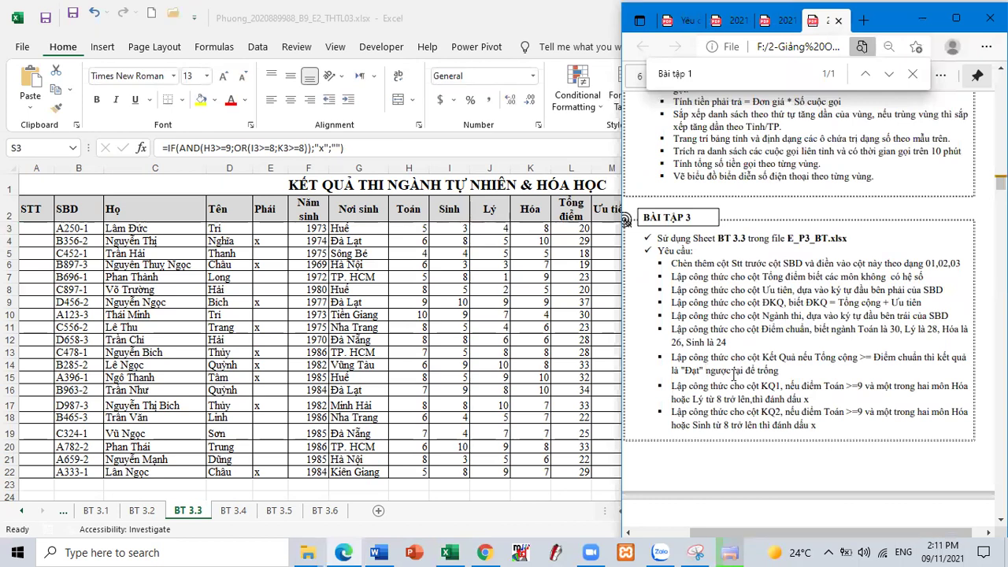
scroll(735, 374, down, 2)
drag(750, 316, 863, 317)
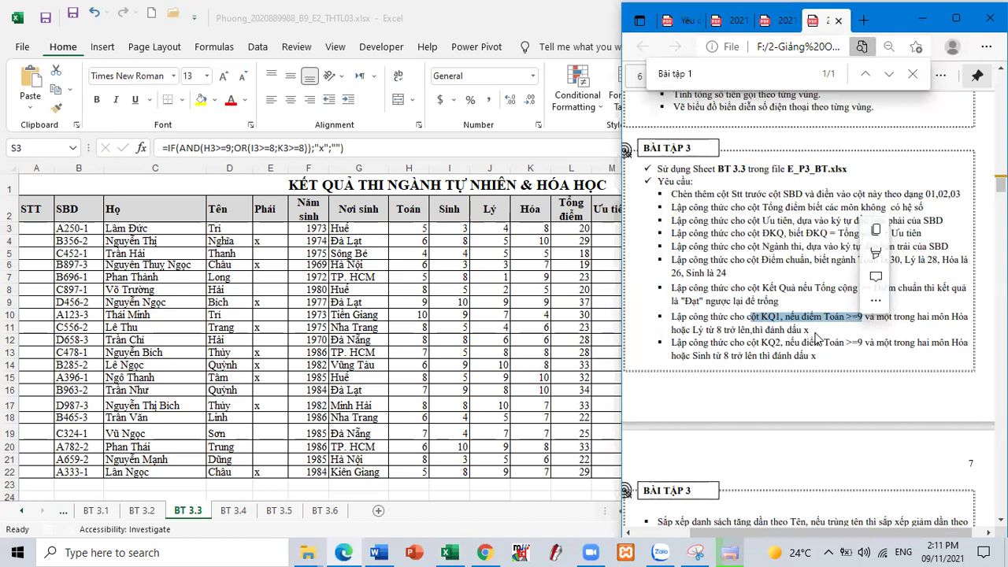
drag(672, 329, 751, 330)
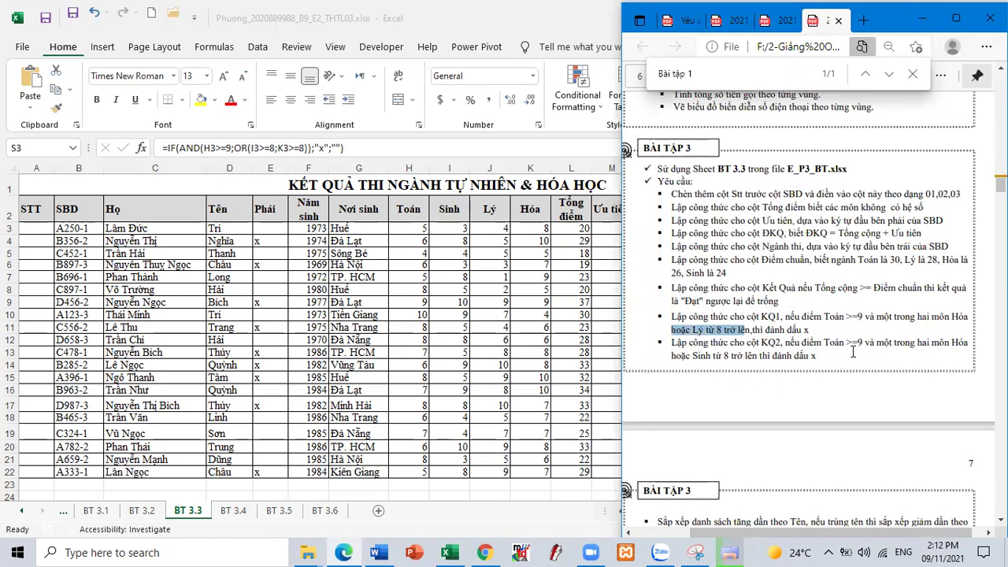
drag(795, 343, 897, 343)
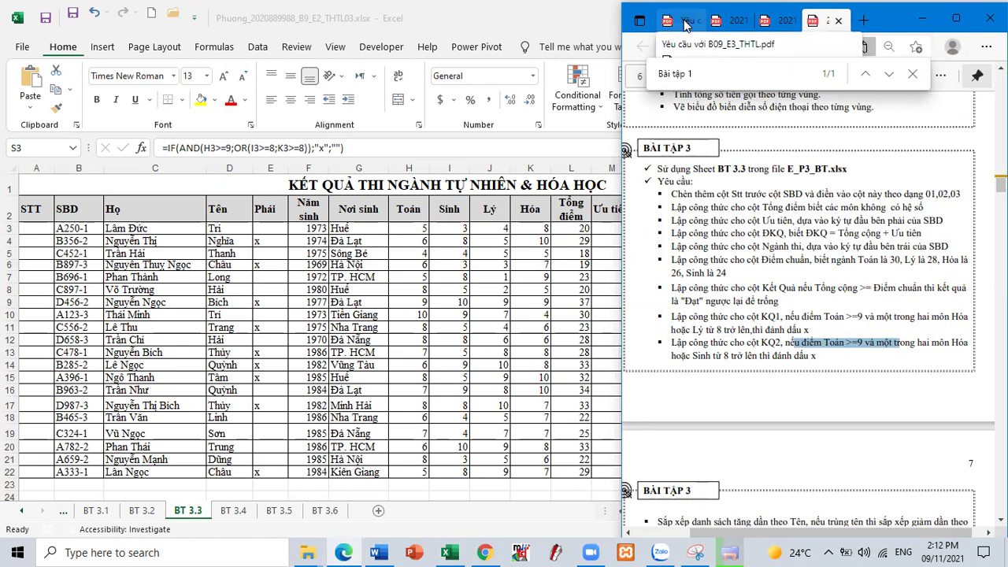
Step: Read the remaining Bài tập 3 requirements on page 7 about sorting, formatting, the list of passing students and the statistics table
scroll(783, 218, down, 3)
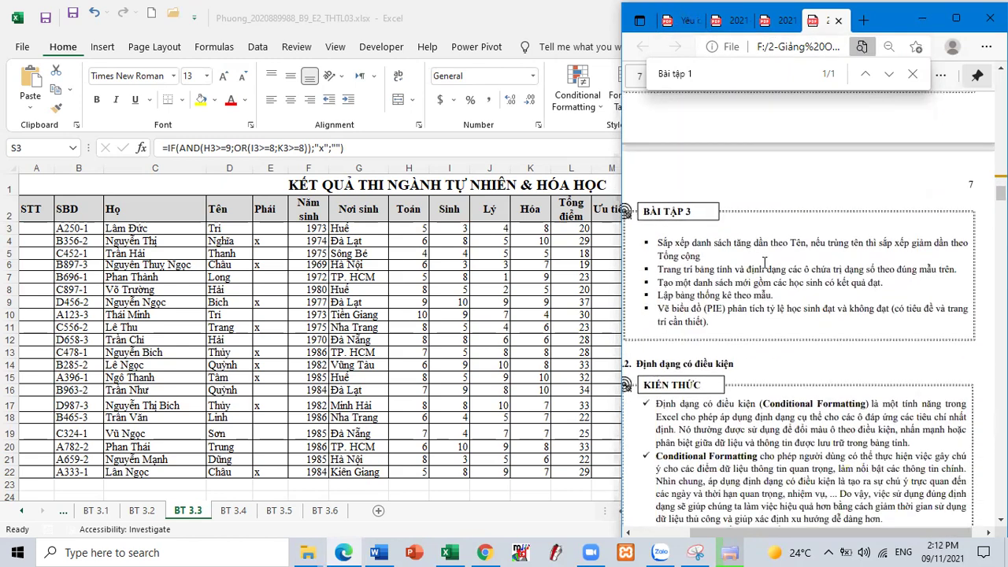
drag(812, 239, 907, 242)
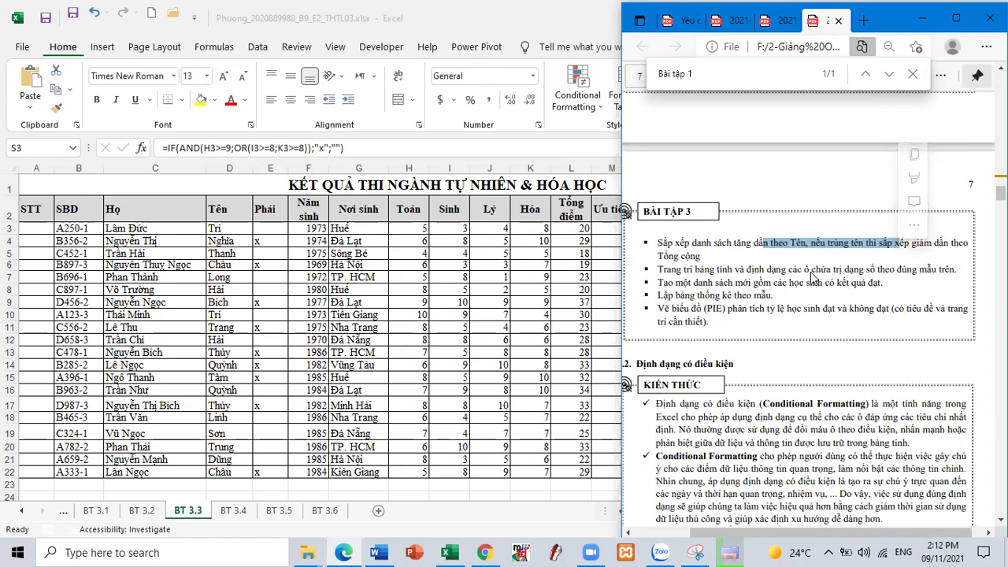
drag(758, 263, 758, 285)
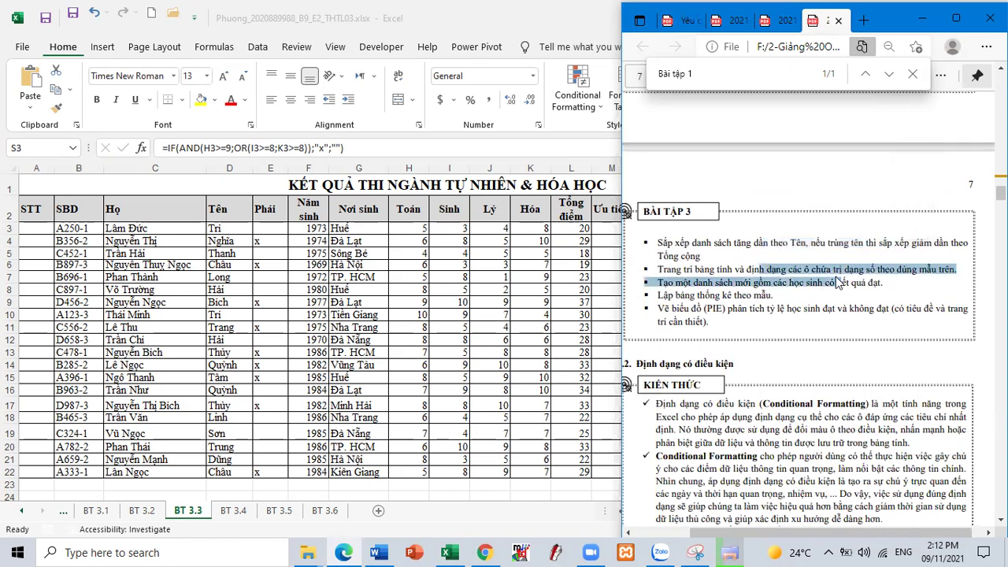
click(759, 288)
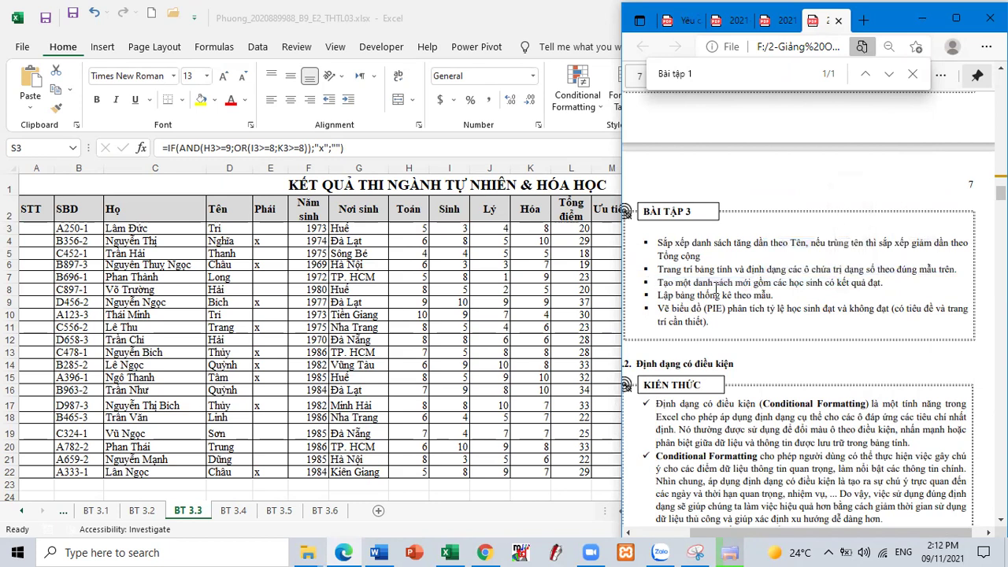
drag(718, 293, 865, 284)
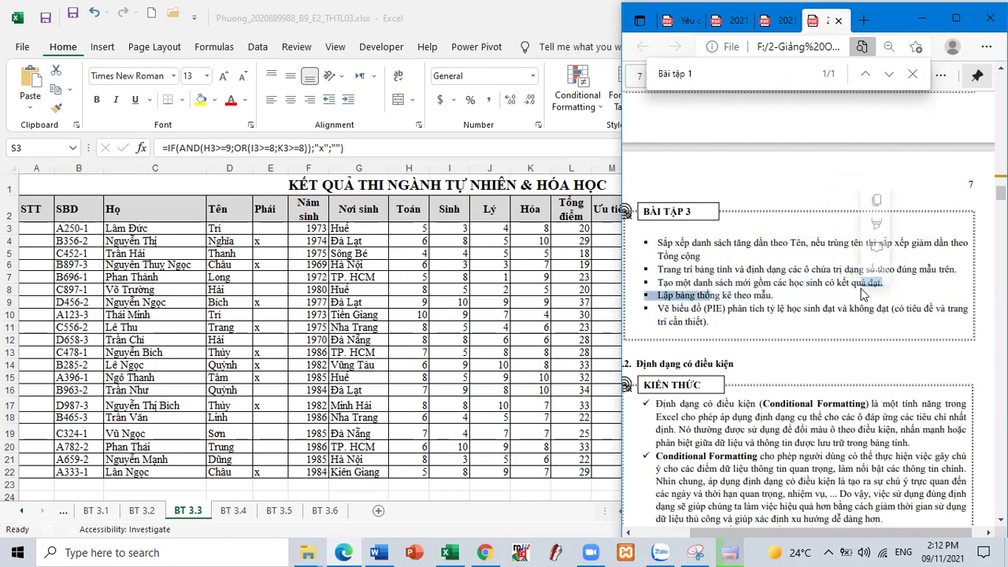
click(846, 290)
drag(744, 282, 854, 289)
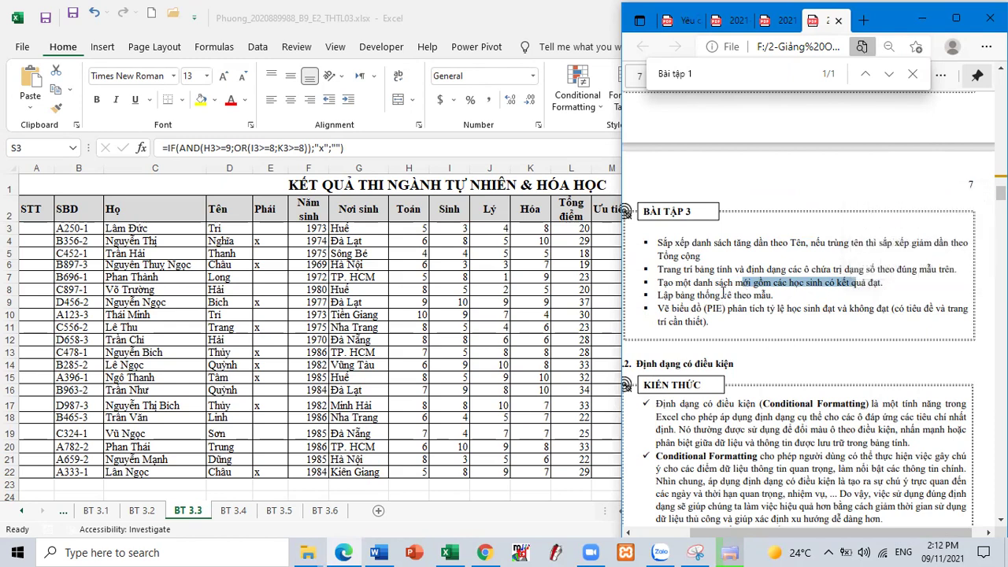
click(701, 293)
Step: Return to Excel and start an empty COUNTIF() formula in C44, the total students cell under ĐẠT in the statistics table
scroll(443, 362, down, 9)
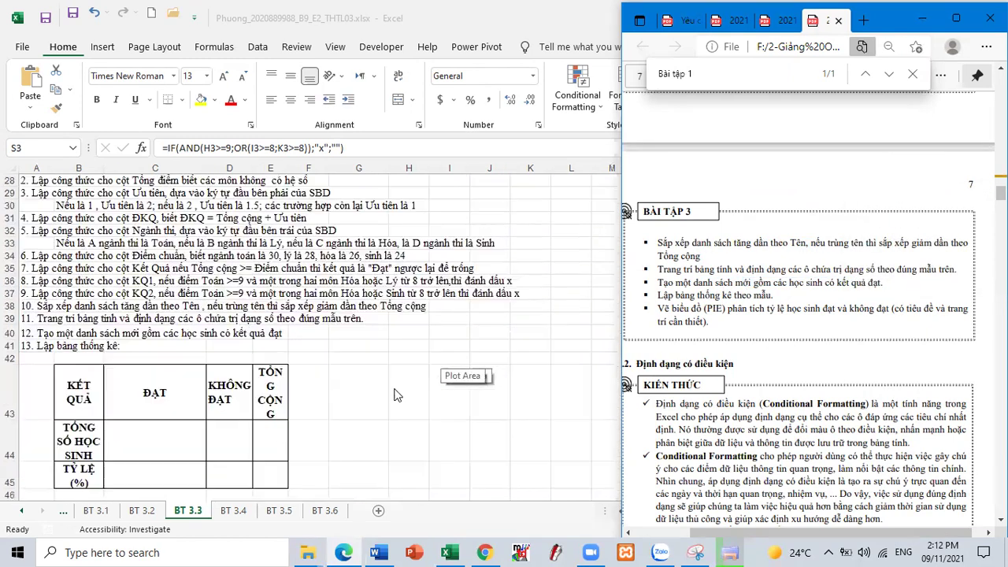
click(144, 435)
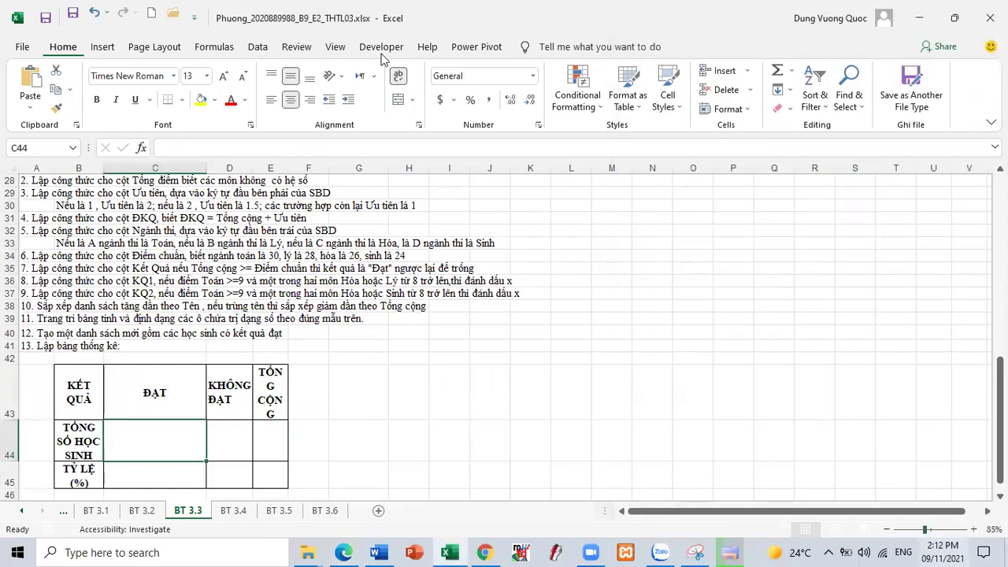
text(=counti)
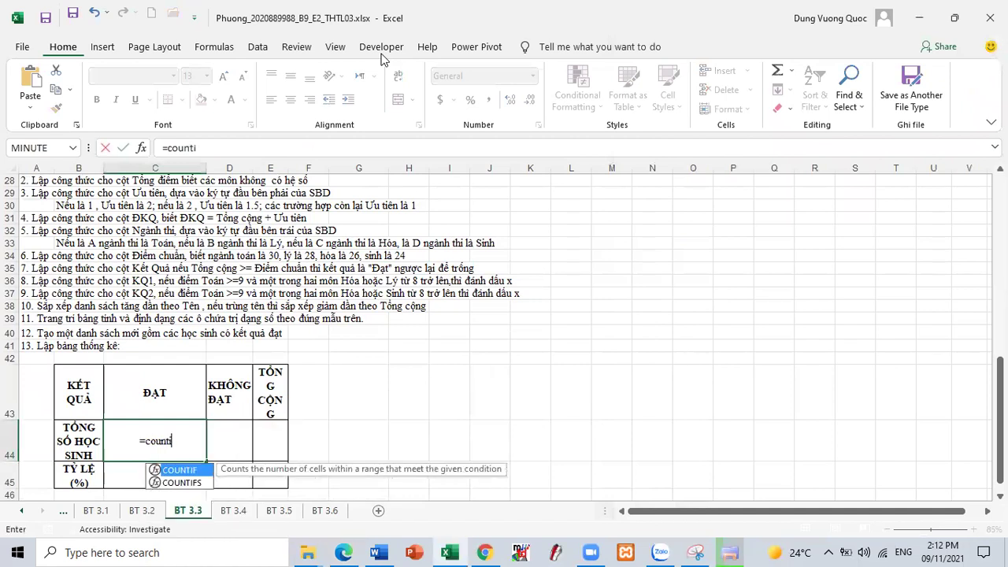
text(f)
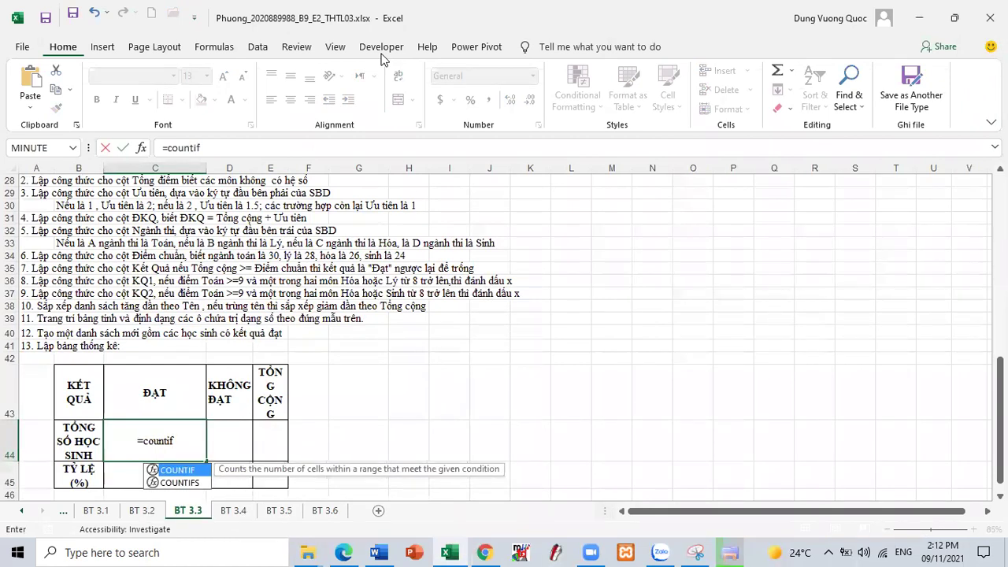
text(())
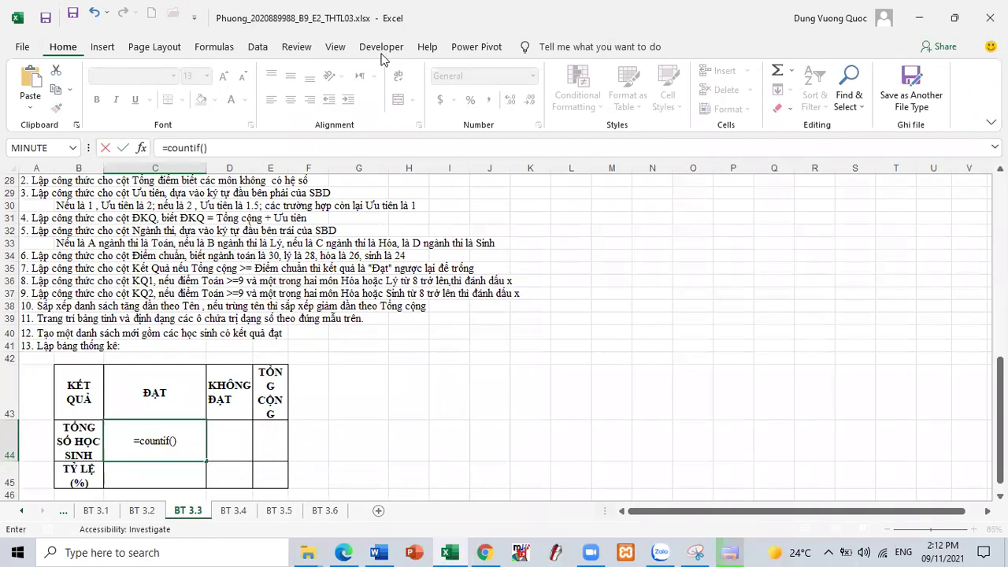
key(F2)
key(Left)
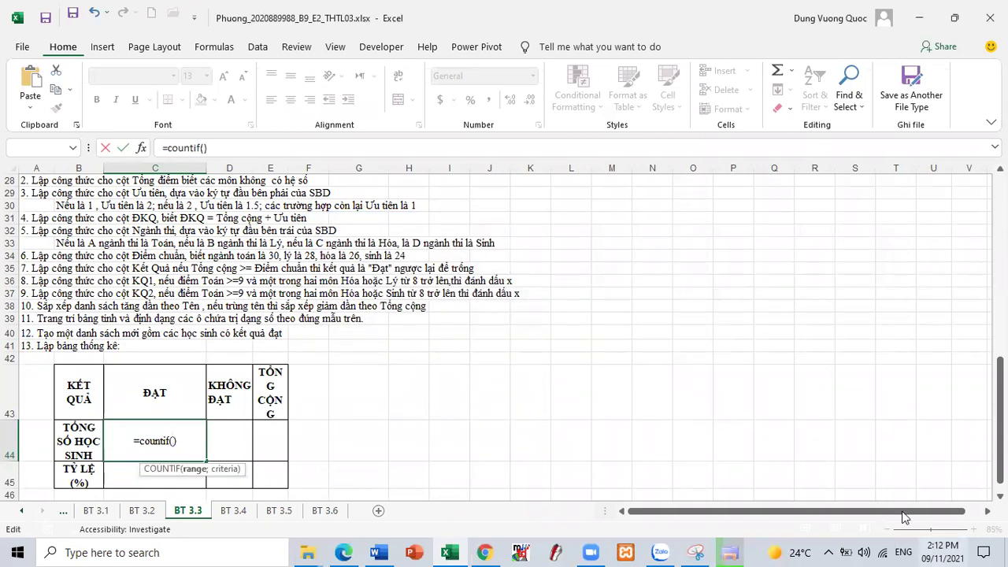
Step: Set the COUNTIF range in the C44 formula to the Kết quả cells Q3:Q22
scroll(596, 293, up, 7)
scroll(596, 293, up, 2)
drag(775, 229, 772, 469)
key(F4)
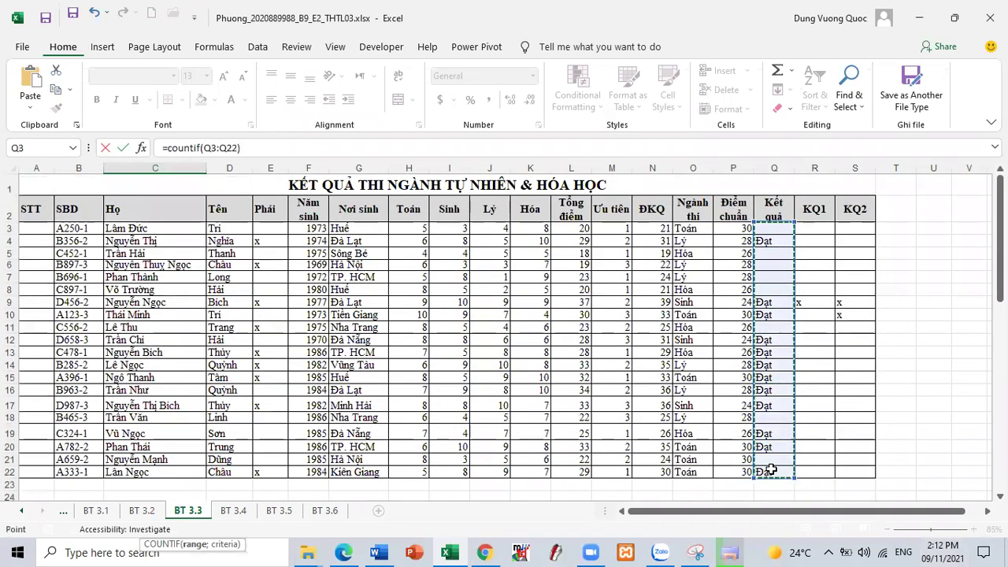
Step: Complete the C44 formula as =COUNTIF($Q$3:$Q$22;"Đạt") with an absolute range to count the passing students
scroll(771, 468, down, 11)
text(;)
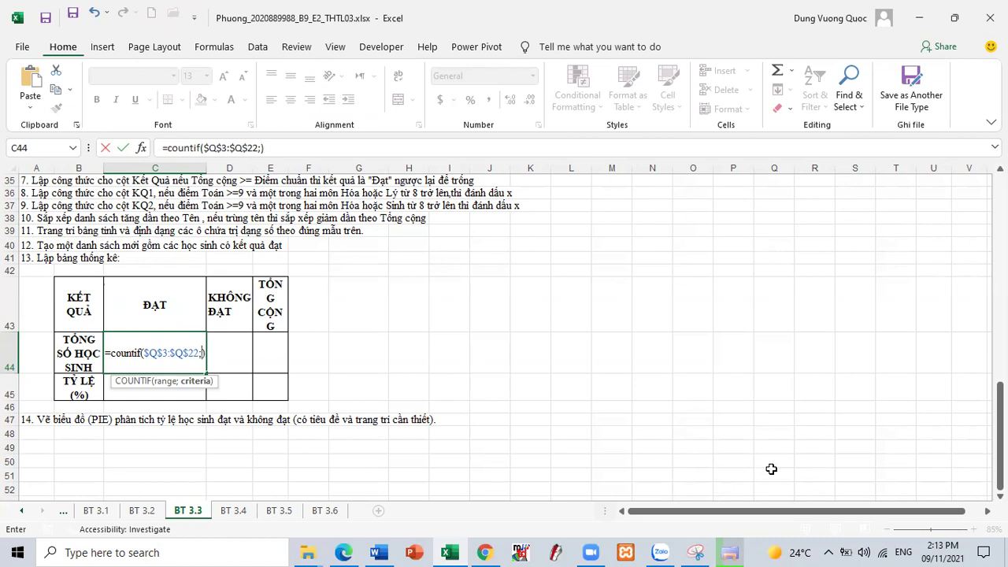
text(")
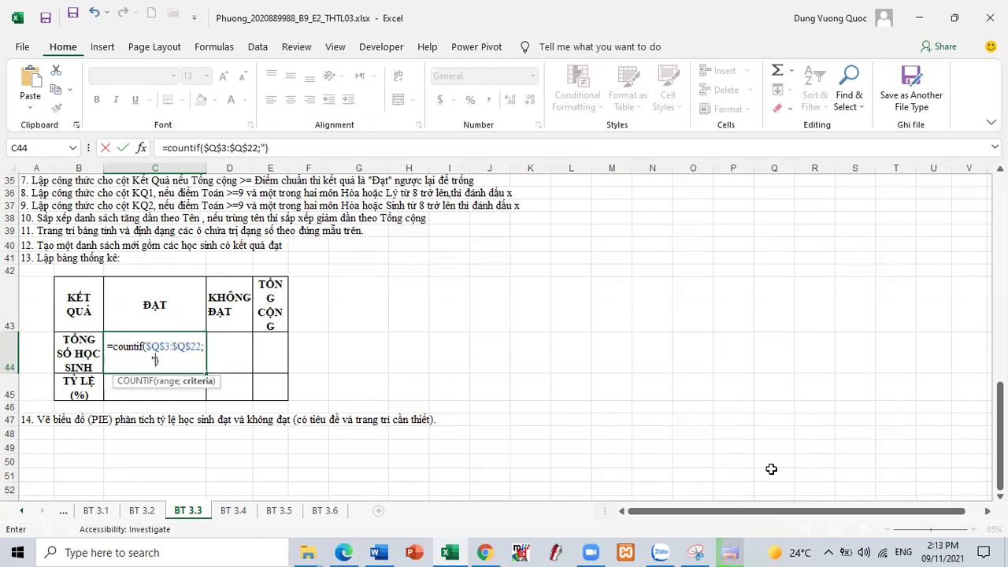
text(ĐAt)
key(BackSpace)
key(BackSpace)
text(at")
key(Return)
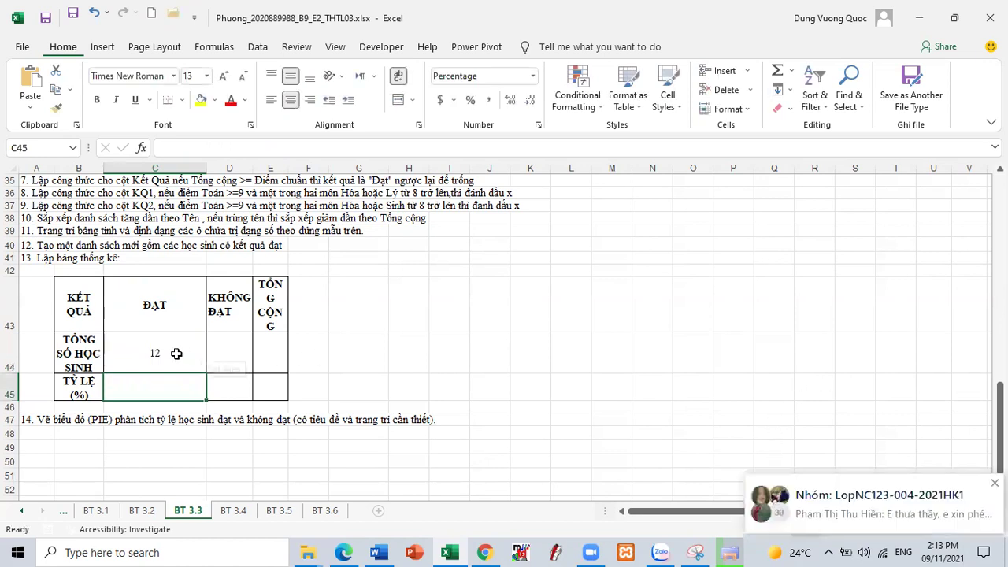
Step: Copy the COUNTIF formula text from C44 into D44, the total students cell under KHÔNG ĐẠT
double_click(176, 355)
drag(171, 347, 180, 359)
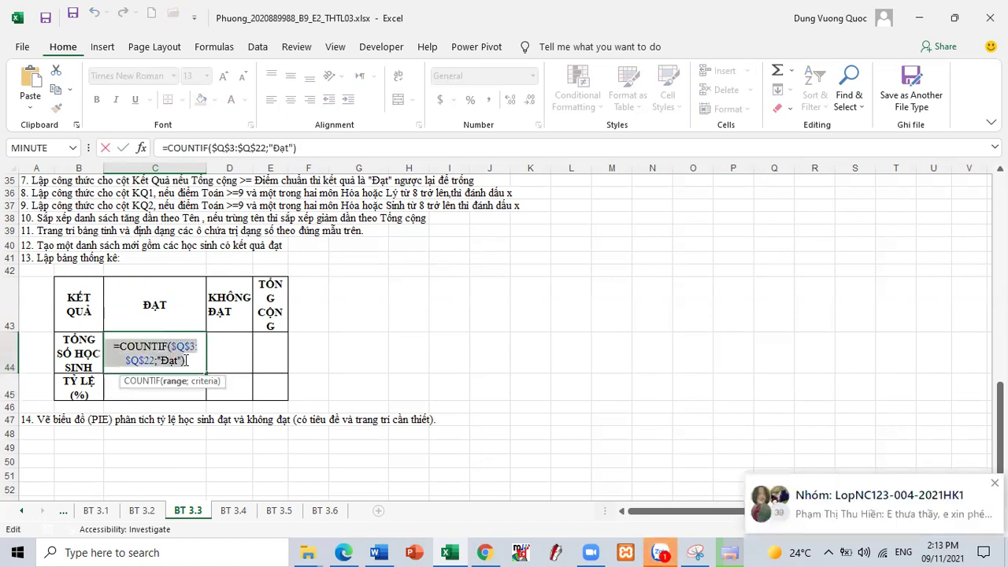
key(Tab)
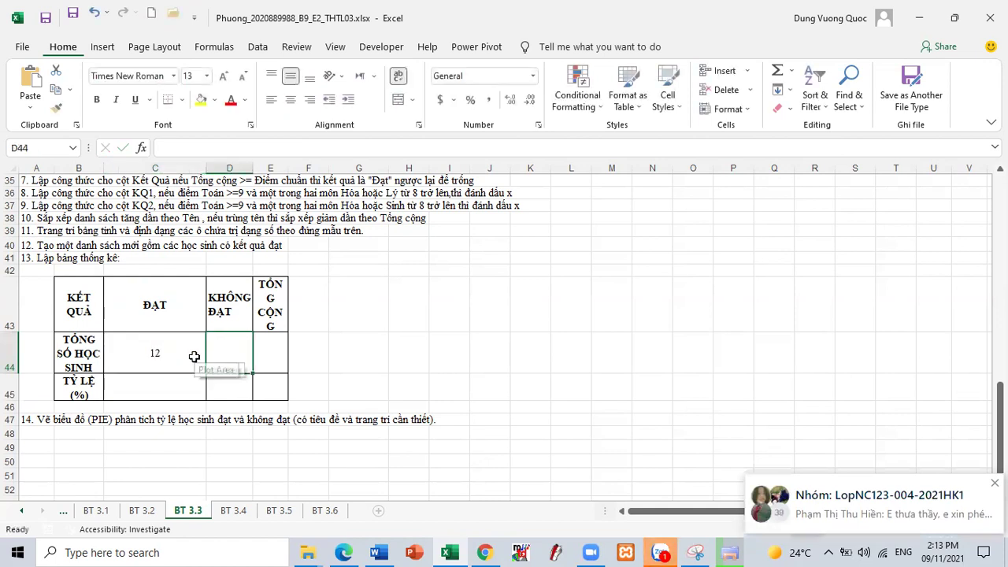
text(=COUNTIF($Q$3:$Q$22;"Đạt"))
double_click(246, 353)
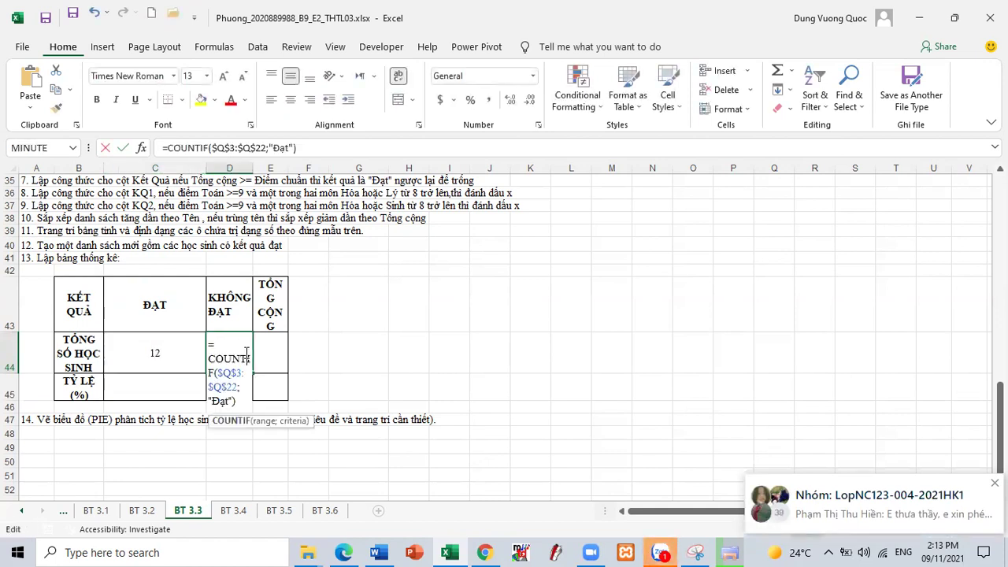
drag(211, 401, 228, 404)
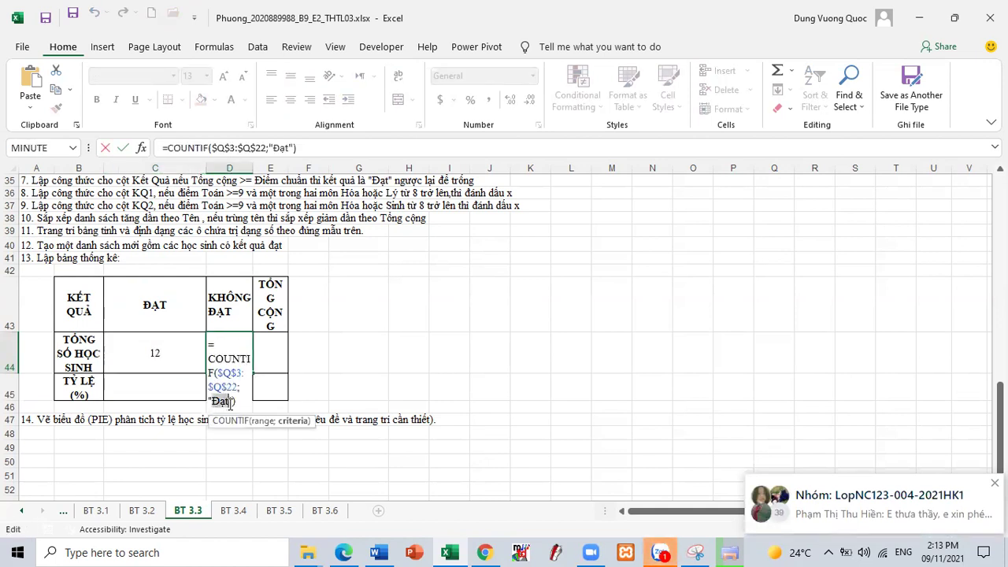
key(Return)
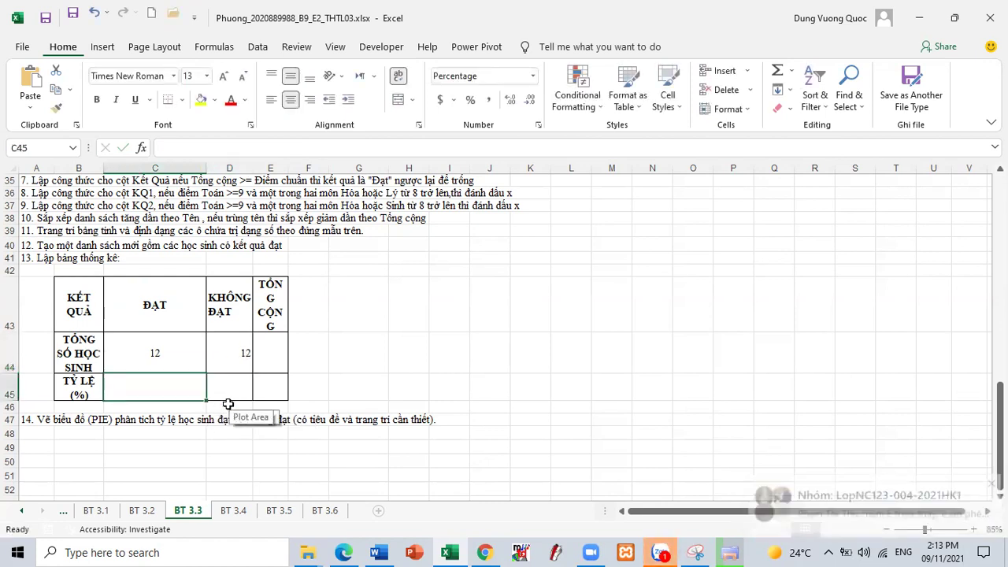
Step: Change the criterion in the D44 COUNTIF formula to an empty string "" to count the students without a result
click(235, 359)
double_click(237, 360)
click(224, 402)
key(BackSpace)
key(BackSpace)
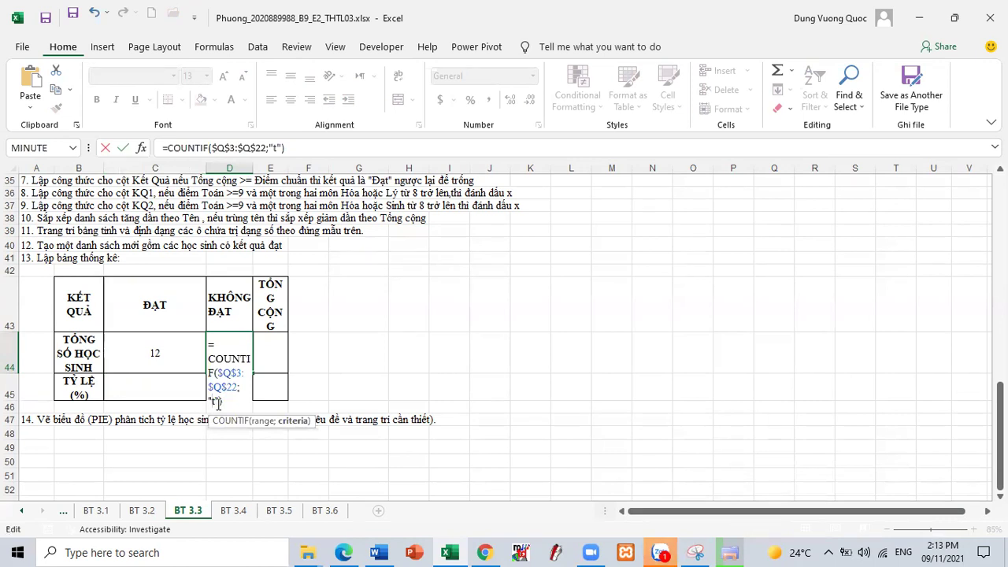
key(Delete)
key(Return)
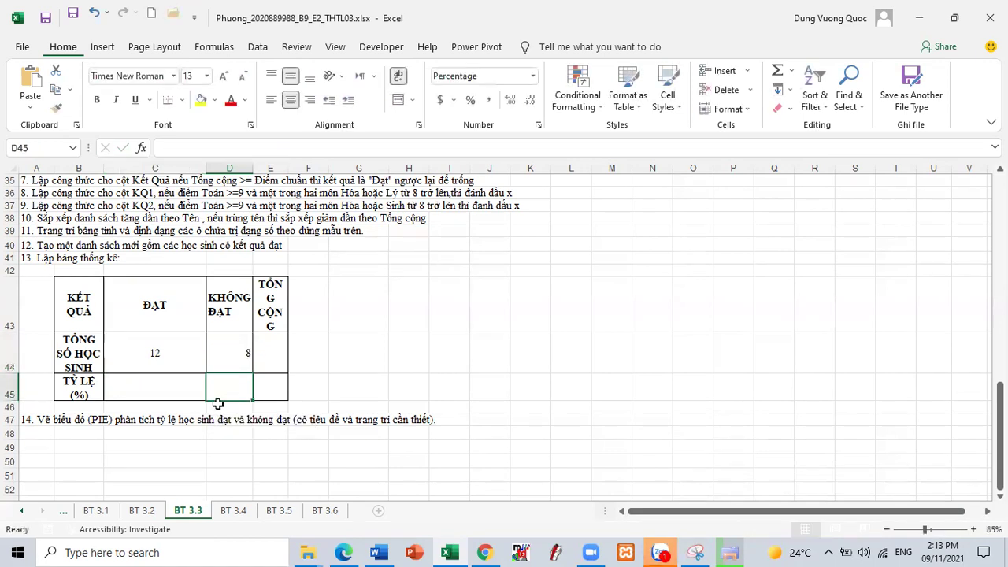
Step: Add an automatic sum of the ĐẠT and KHÔNG ĐẠT student counts in E44 under TỔNG CỘNG
click(274, 355)
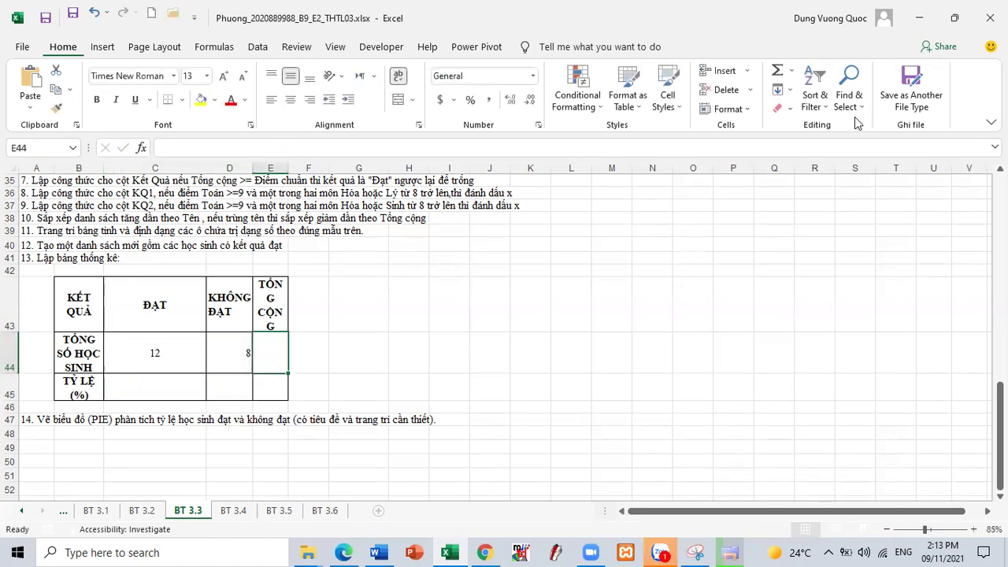
click(778, 70)
key(Return)
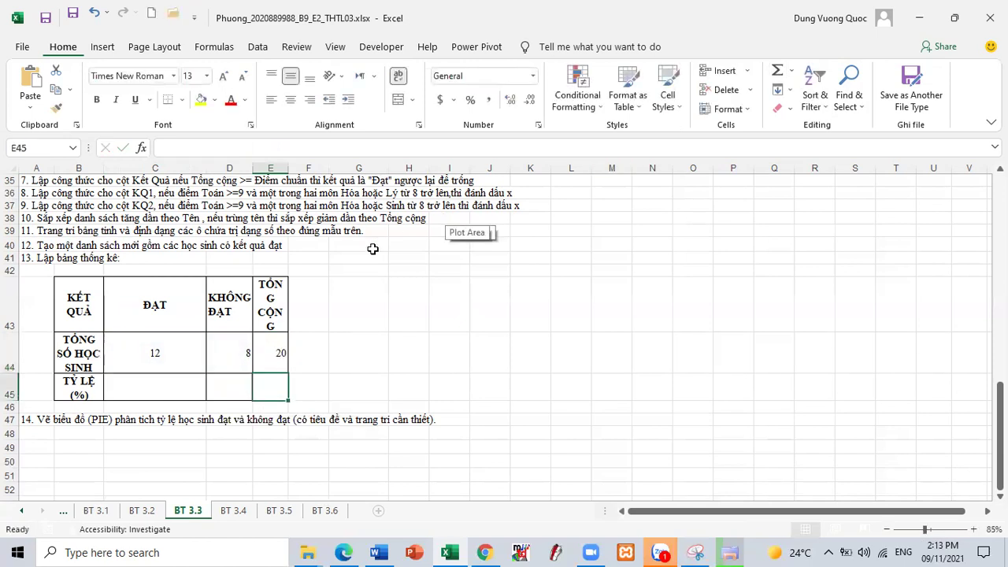
Step: Enter =C44/$E$44 in C45 for the TỶ LỆ (%) row and fill it across to D45
click(148, 381)
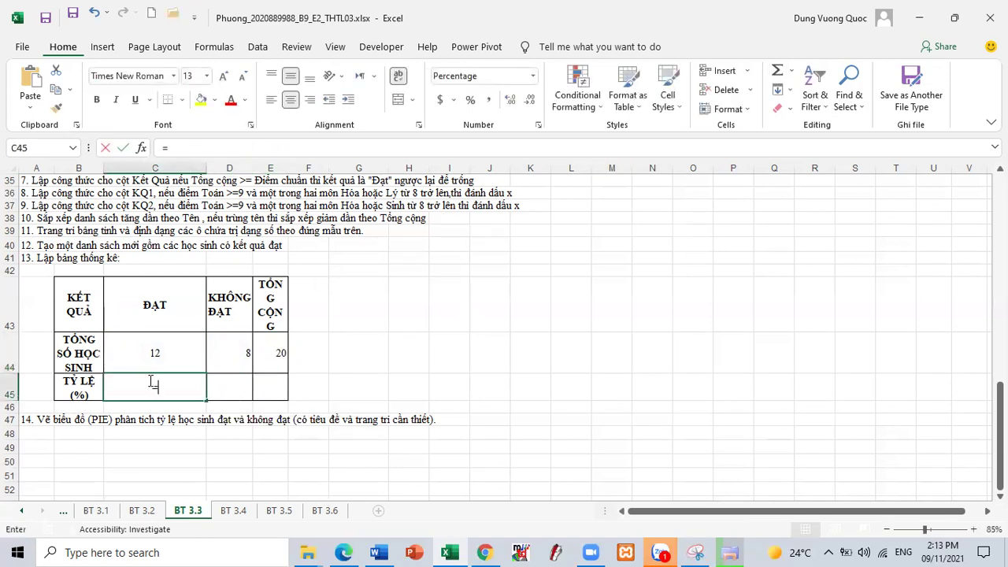
text(=)
click(156, 345)
text(/)
click(271, 355)
key(F4)
key(Return)
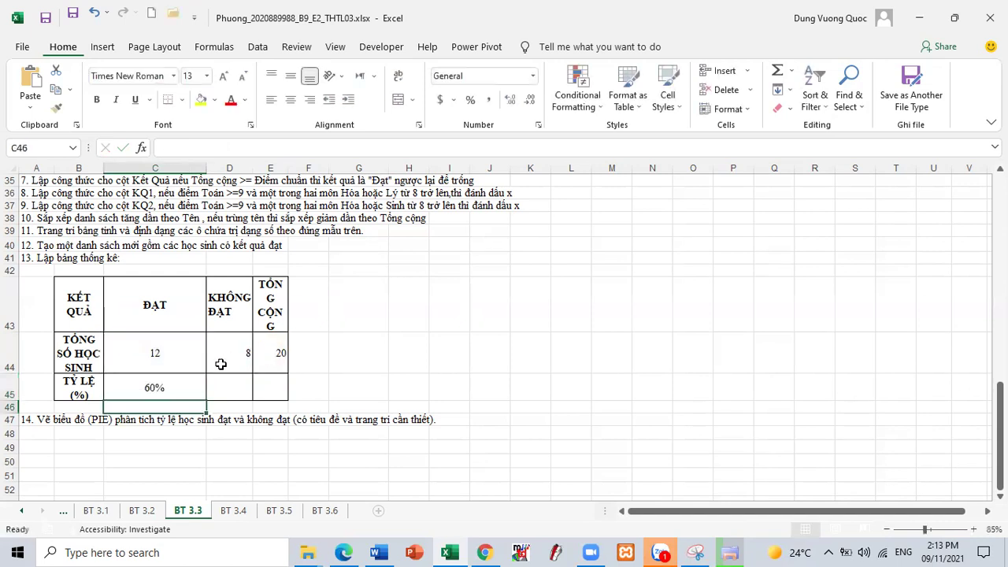
click(162, 385)
drag(207, 401, 249, 403)
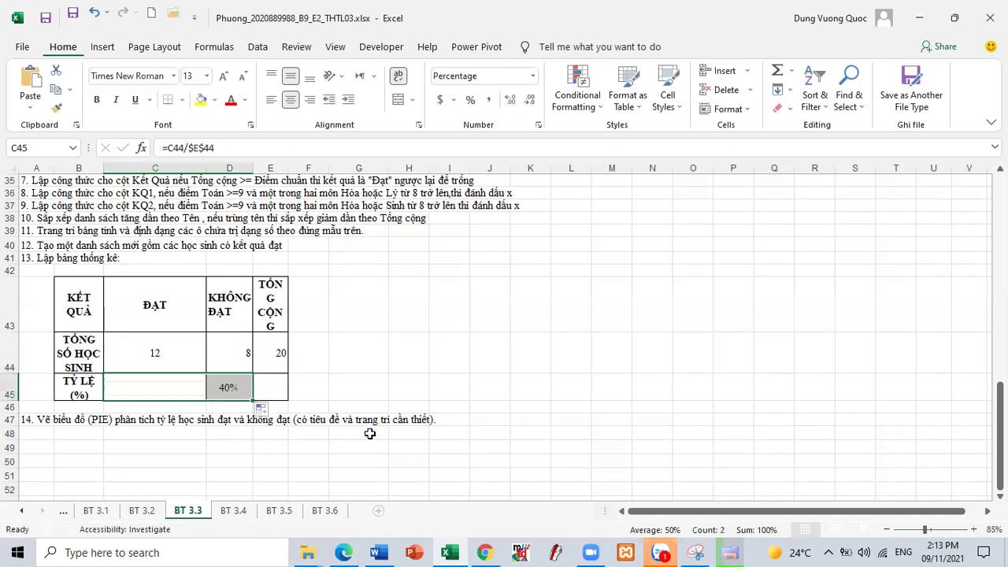
Step: Check the chart requirement in the Edge PDF, return to Excel and insert a Pie chart from the statistics table range B43:D45
click(344, 552)
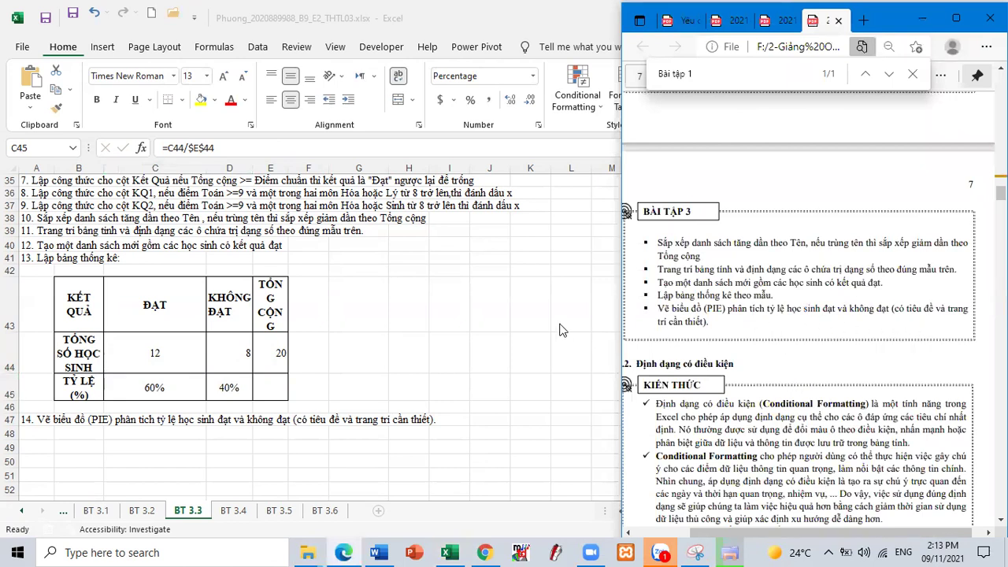
key(alt+Tab)
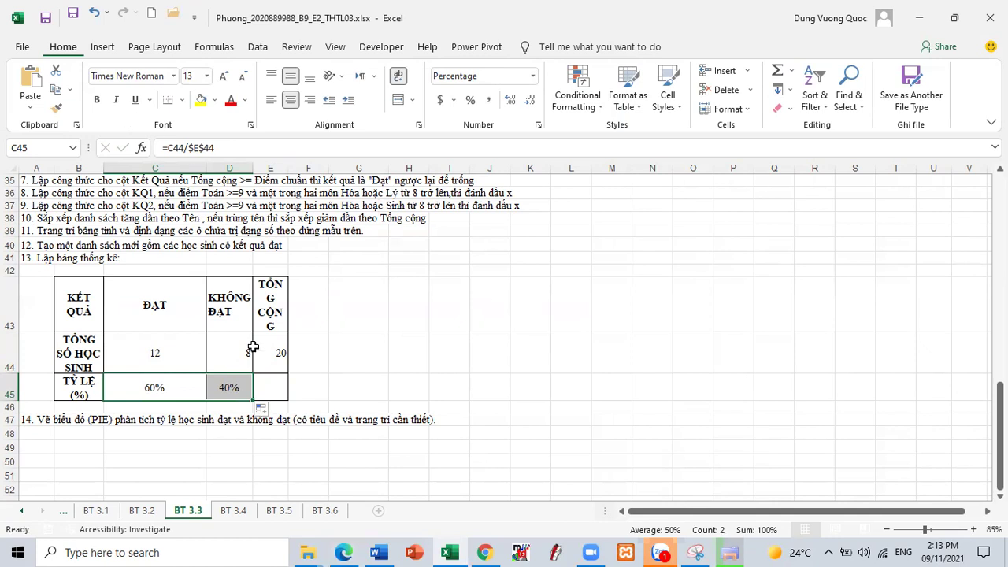
drag(82, 306, 230, 388)
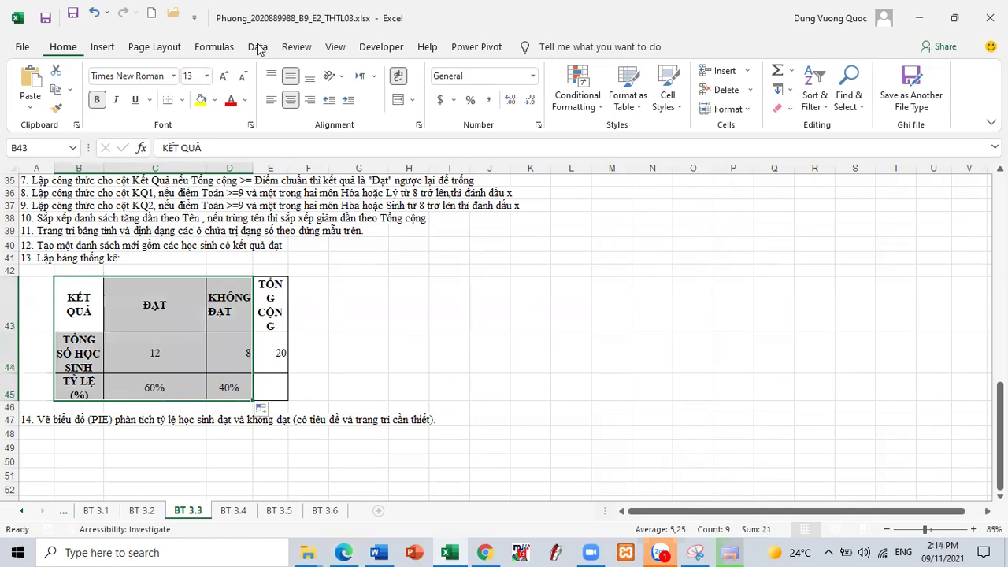
click(107, 48)
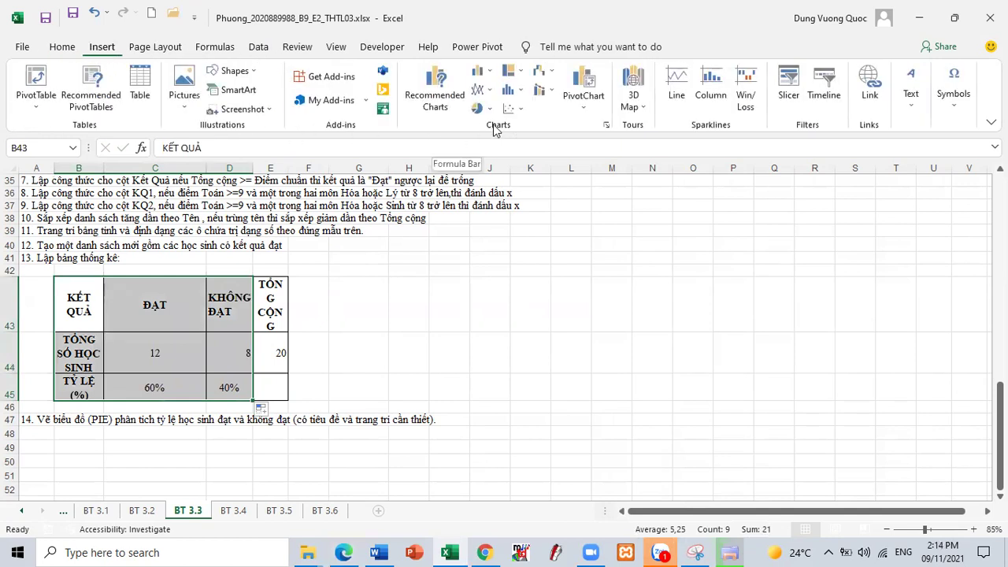
click(608, 128)
click(389, 82)
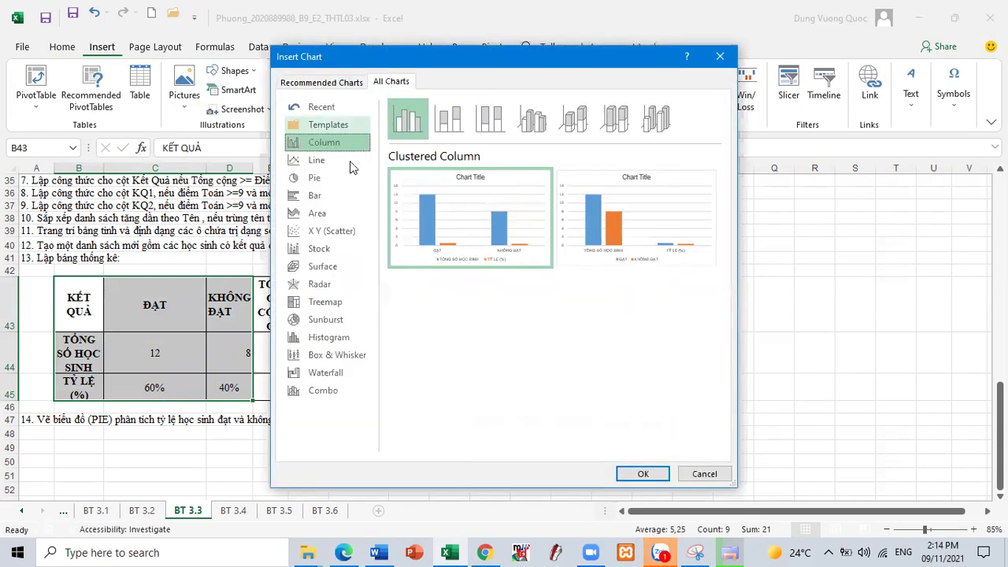
click(295, 179)
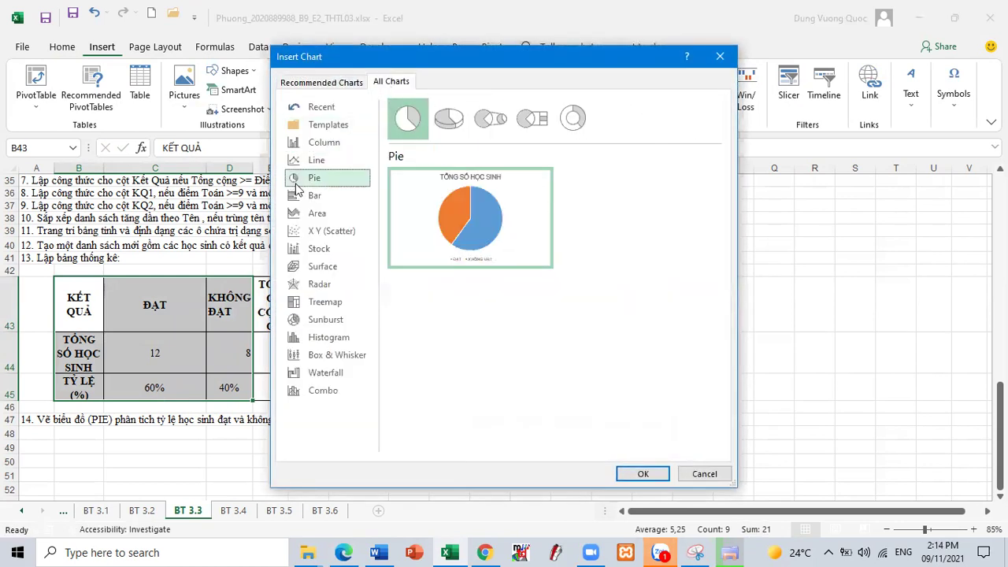
click(657, 477)
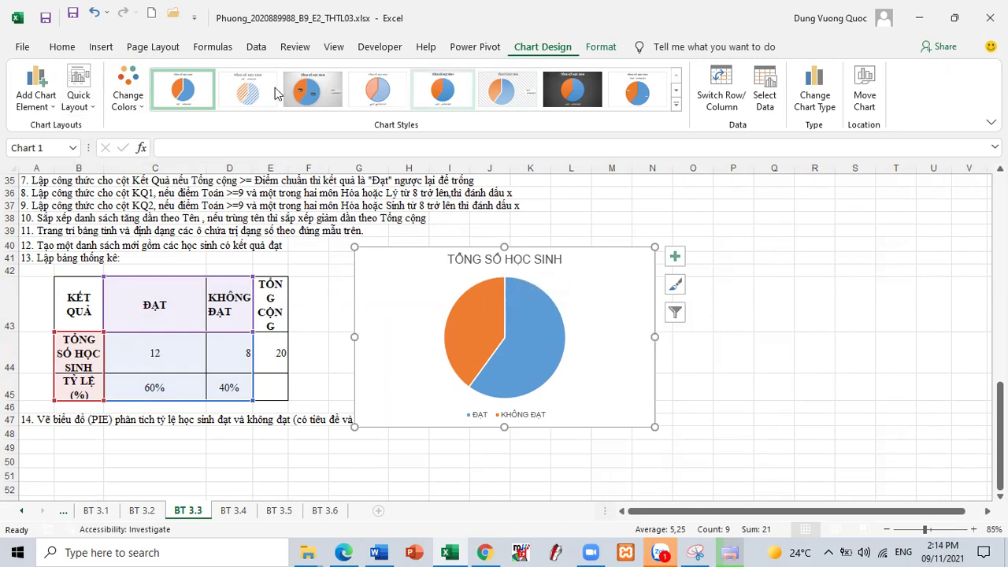
Step: Set the pie chart's title to "Tỷ lệ học sinh đạt và không đạt"
click(40, 92)
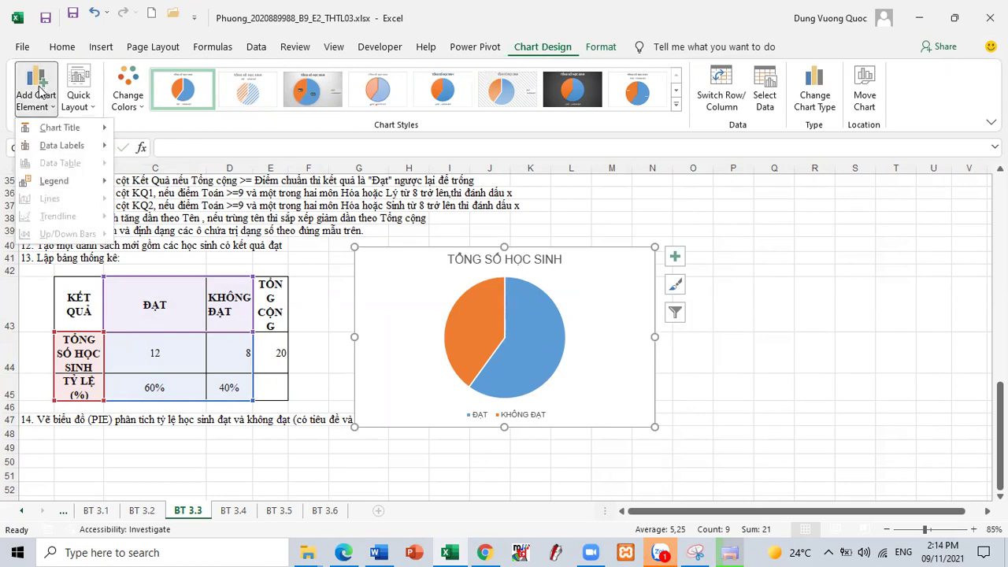
mouse_move(73, 132)
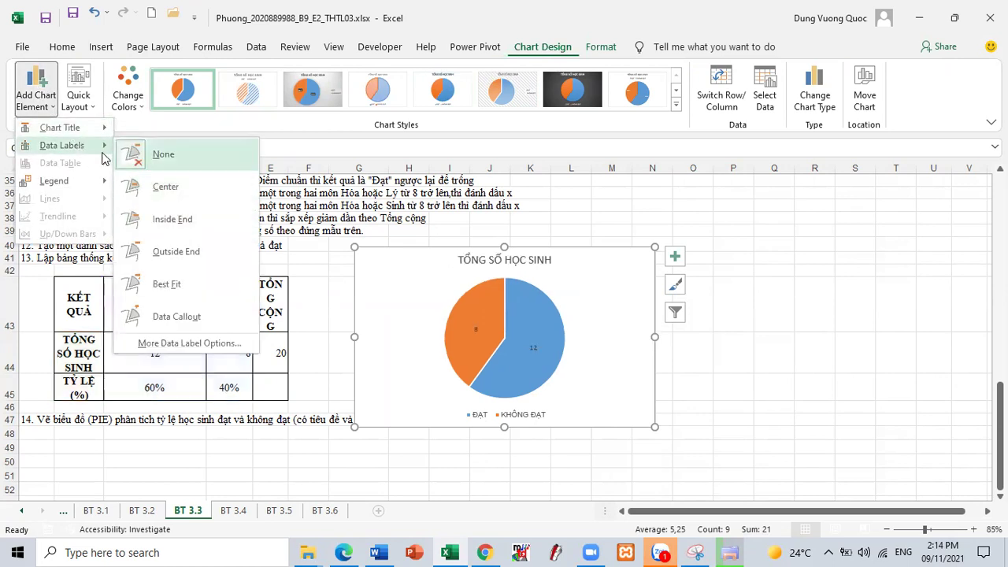
click(173, 170)
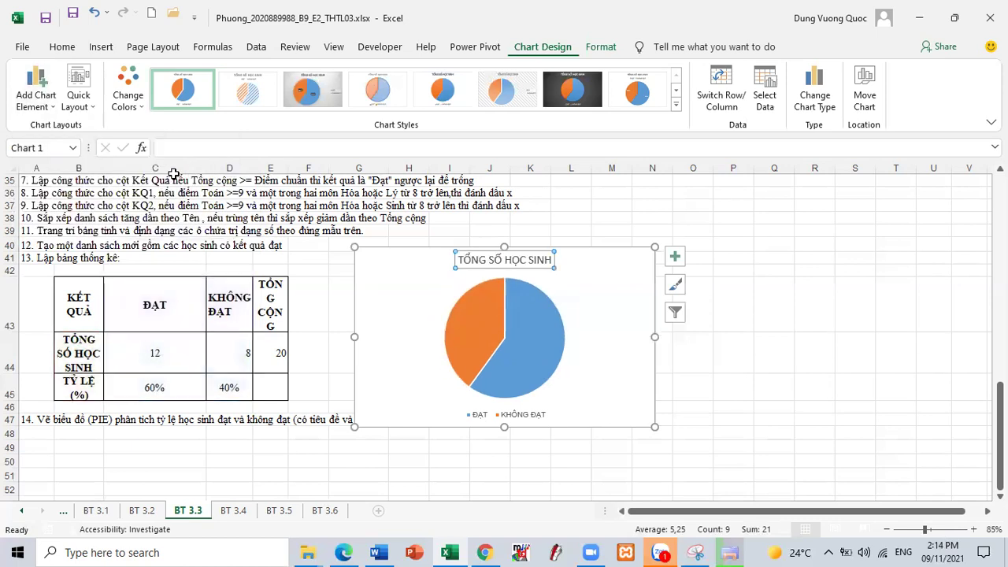
text(Tỷ LỆ (%))
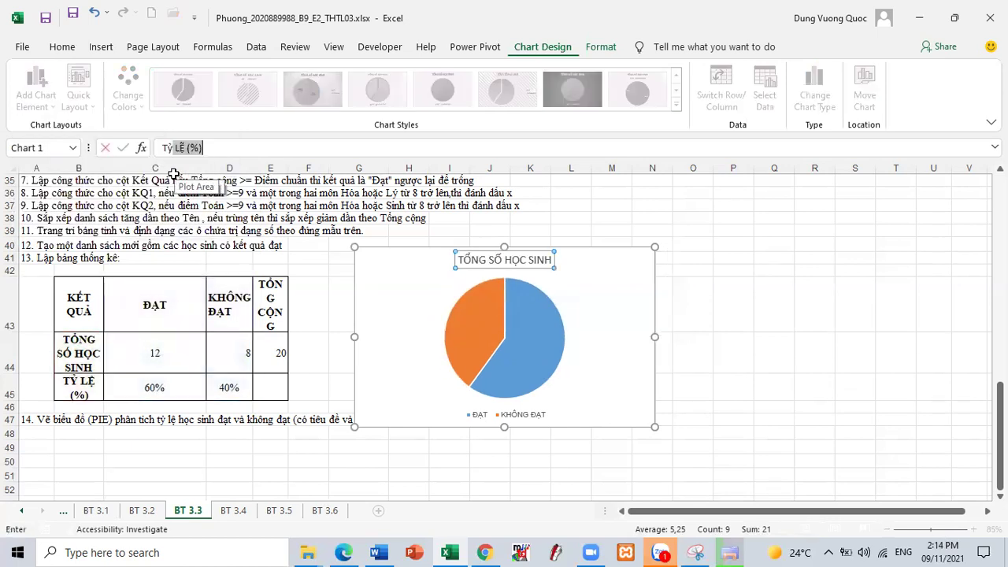
text(lệ (%)hoc)
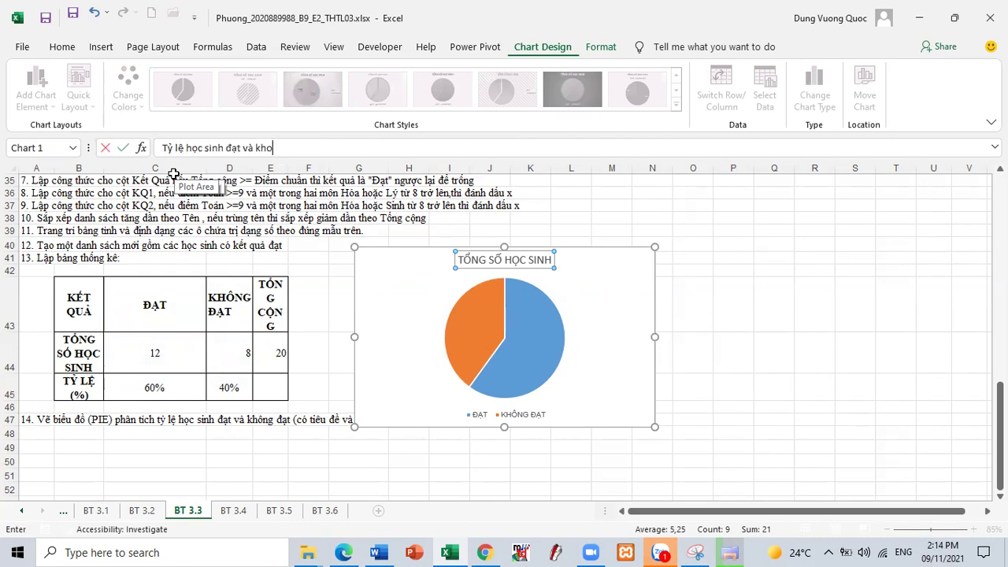
text(da)
key(Return)
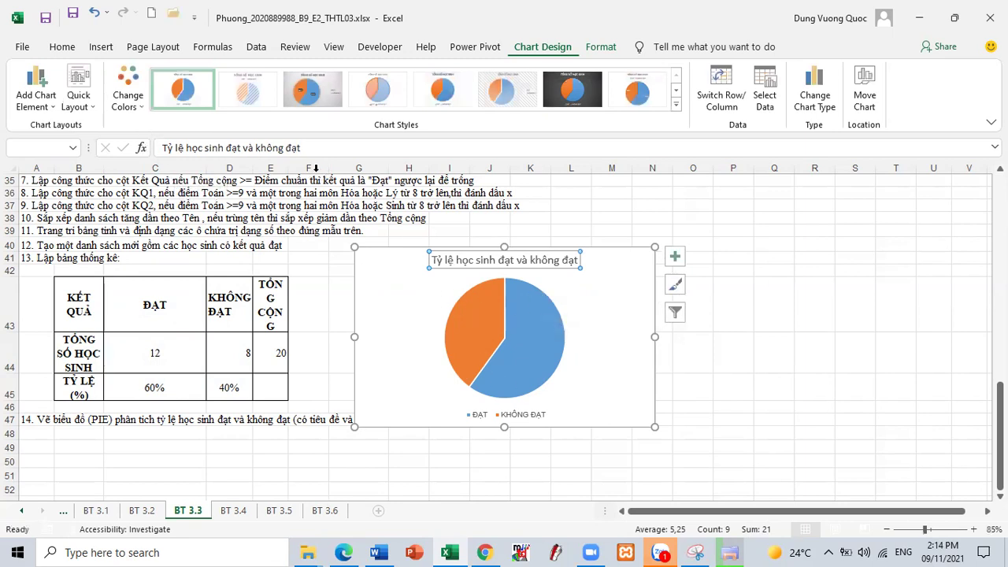
Step: Add Outside End data labels to the pie chart
click(36, 101)
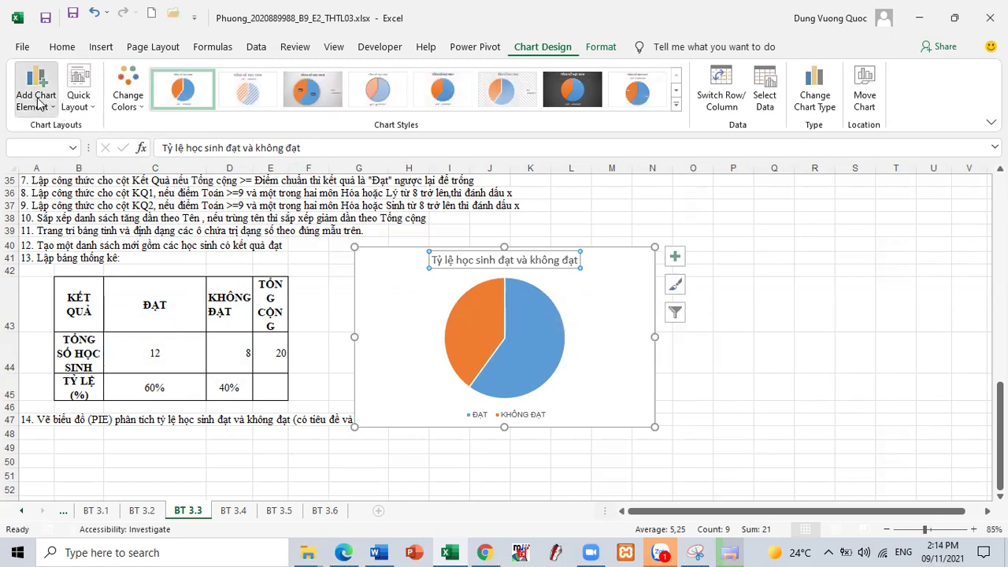
mouse_move(71, 146)
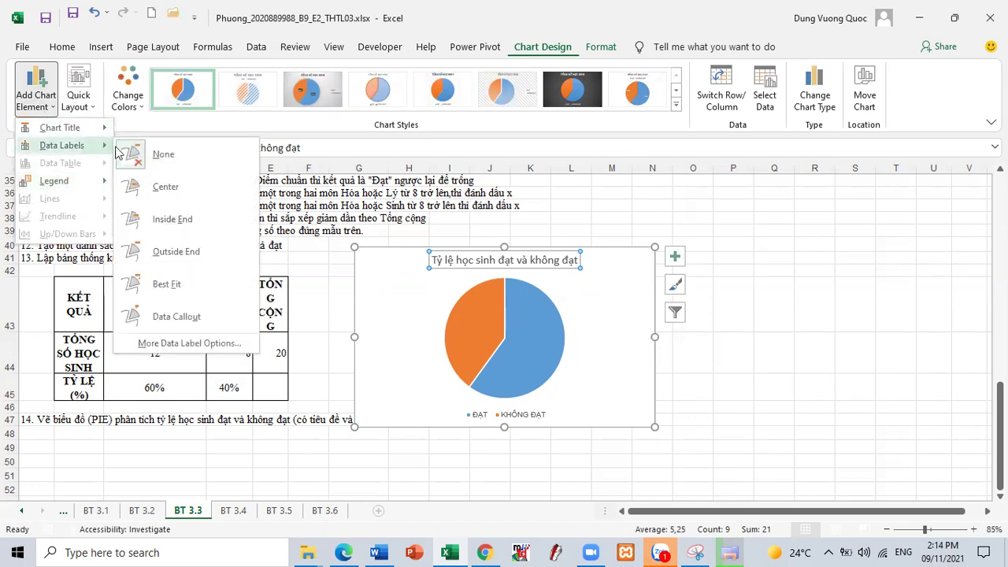
click(178, 252)
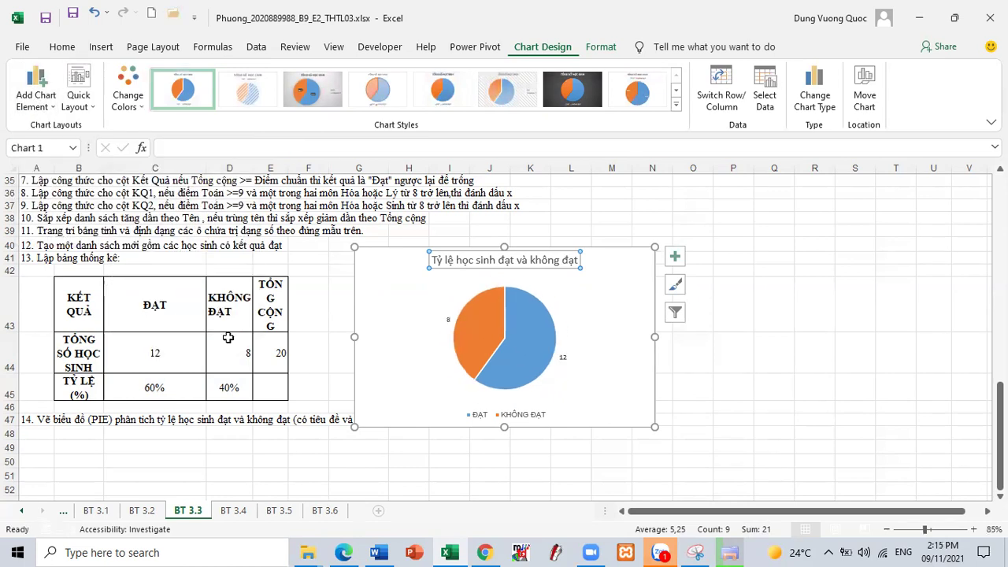
Step: Move the 12 and 8 data labels outward, away from their pie slices
click(564, 356)
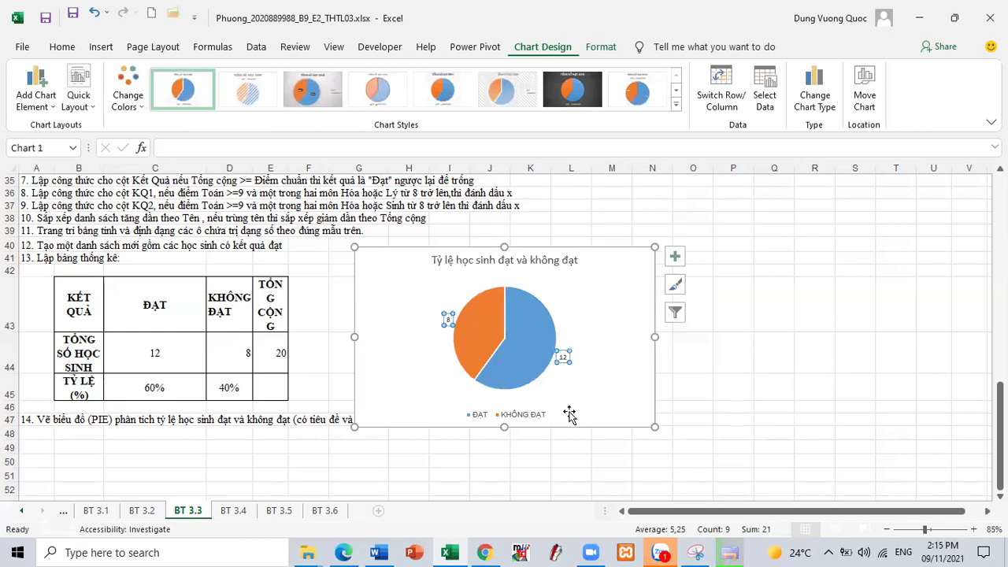
click(564, 357)
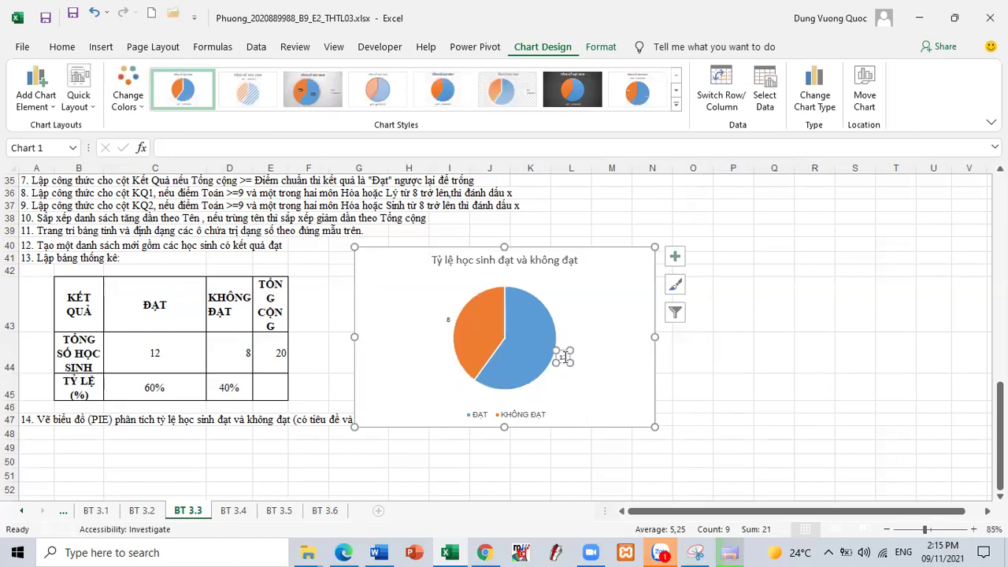
drag(564, 356, 620, 327)
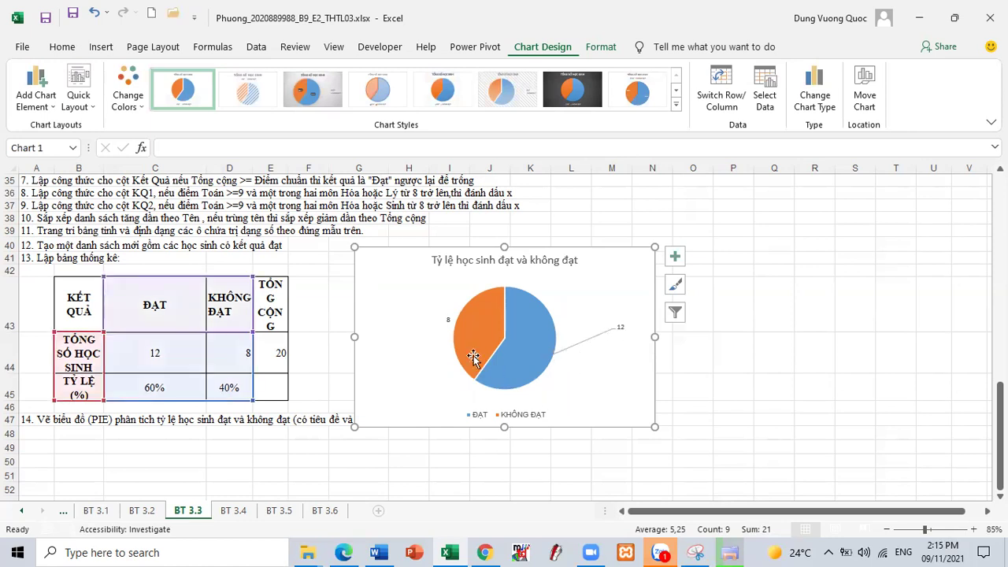
click(447, 319)
click(446, 318)
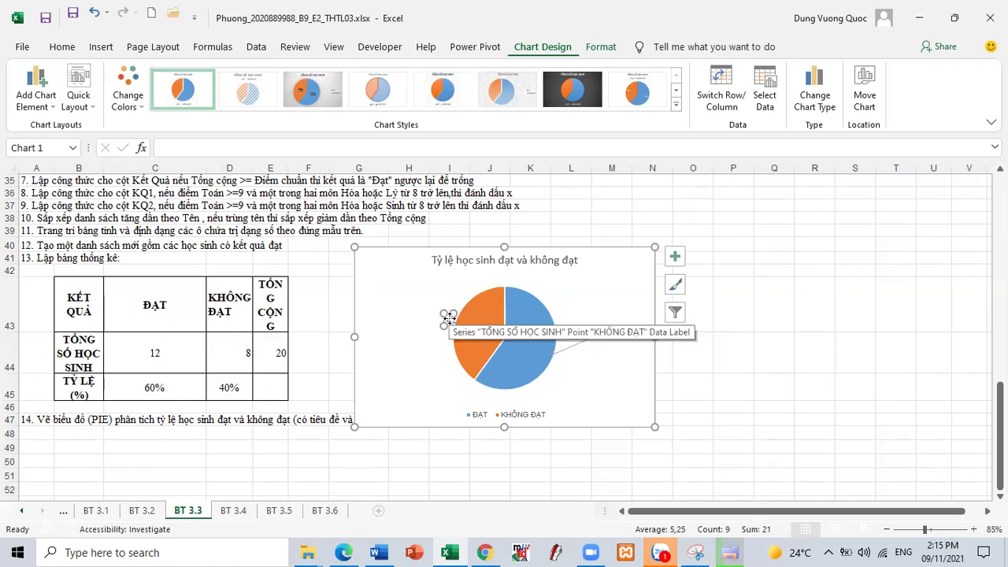
drag(448, 318, 410, 304)
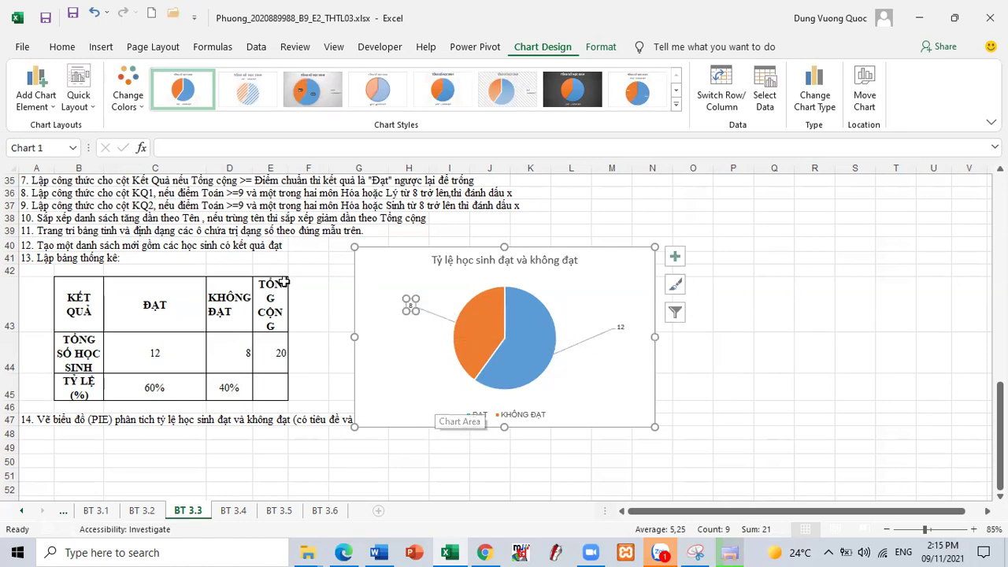
click(631, 396)
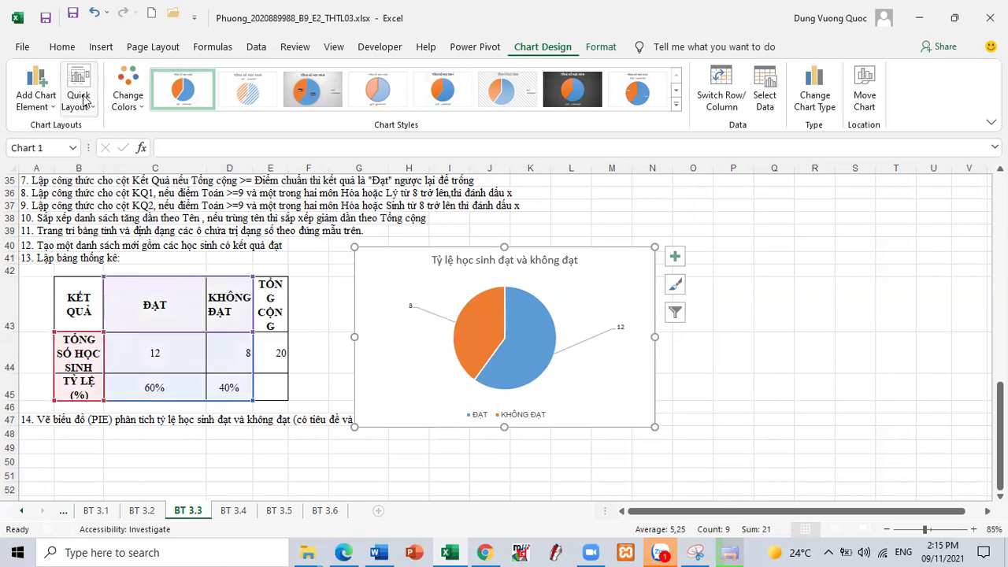
Step: Centre the pie chart's data labels inside the slices and show both value and percentage in them
click(36, 89)
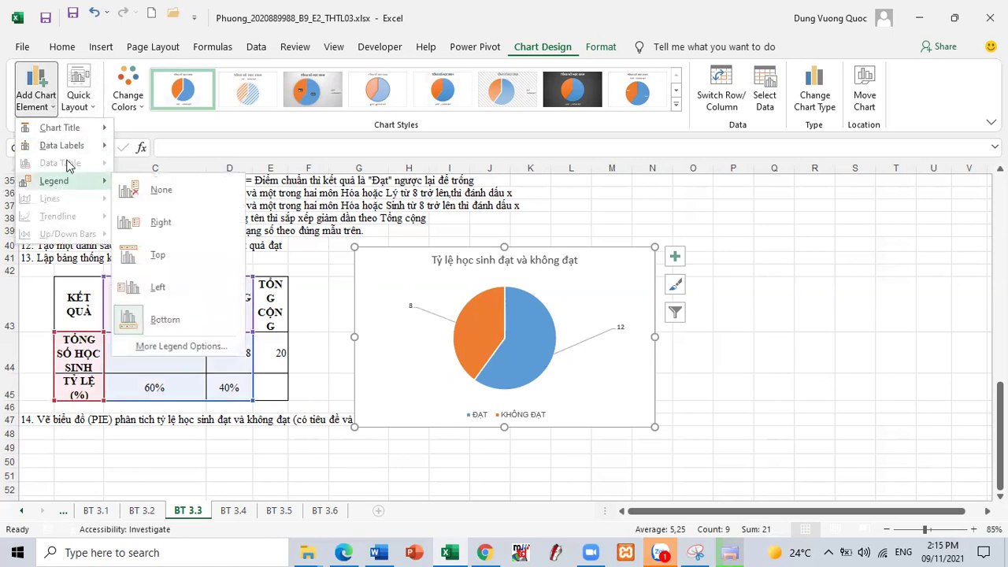
mouse_move(63, 144)
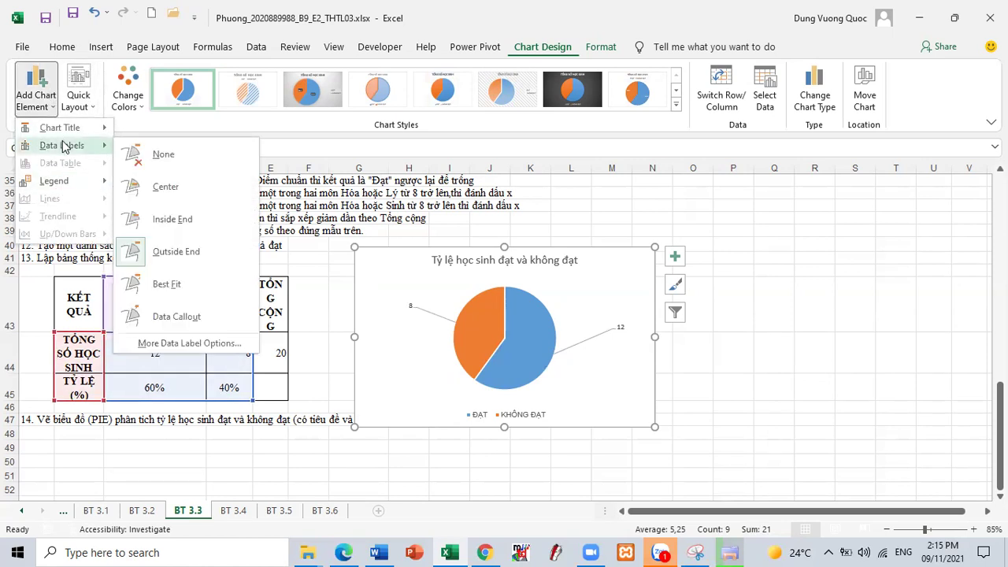
click(158, 189)
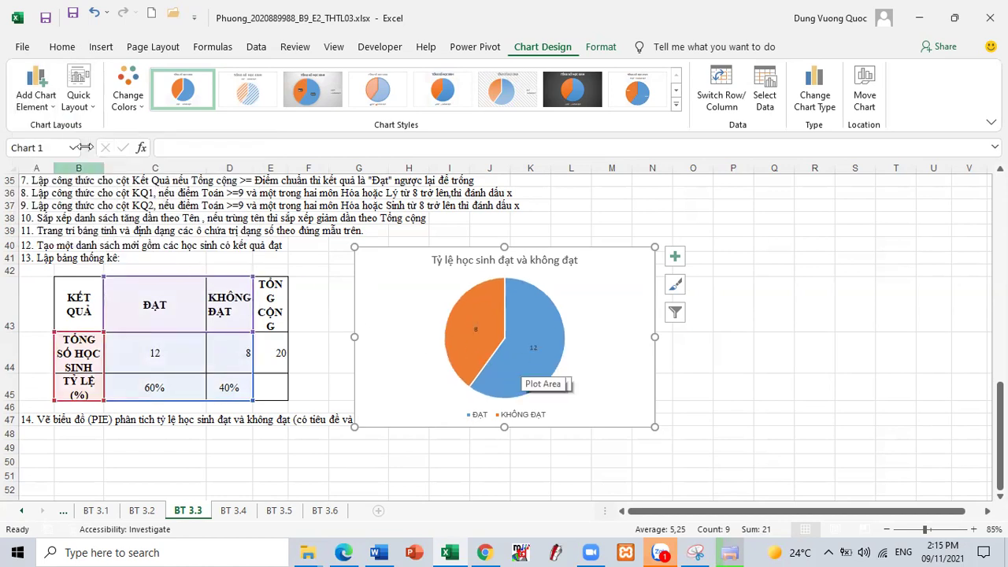
click(36, 95)
mouse_move(71, 181)
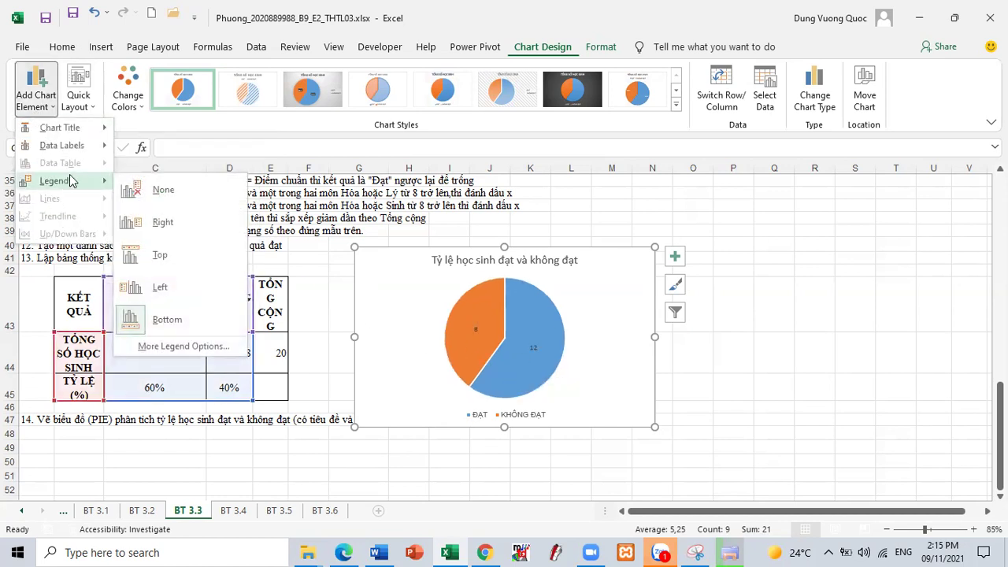
mouse_move(70, 149)
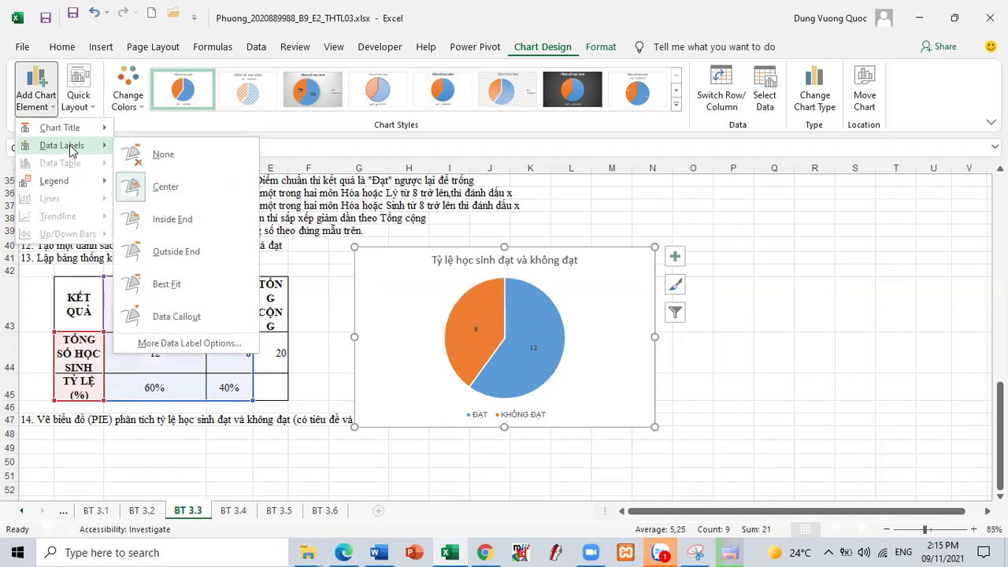
click(189, 343)
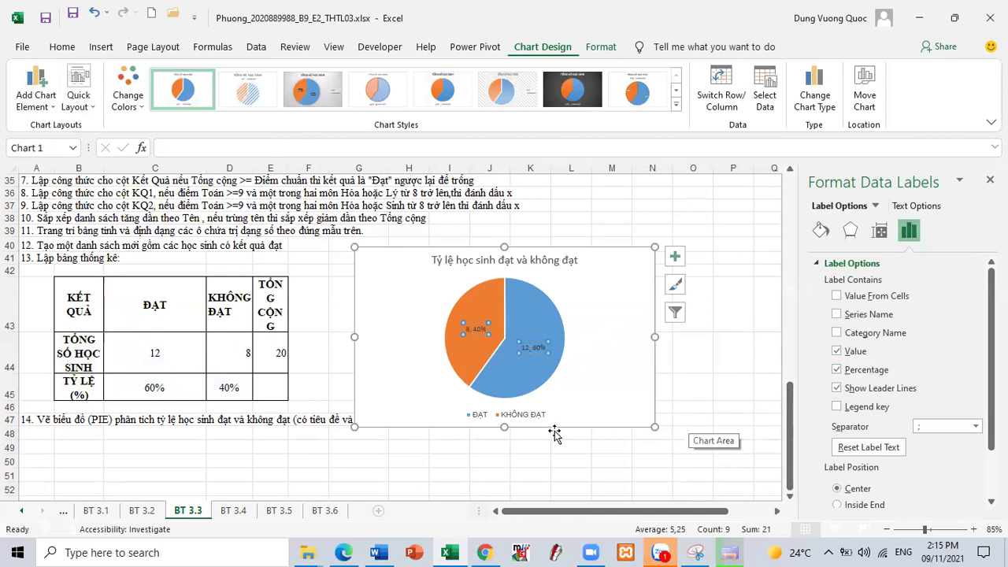
Step: Place the pie chart's legend on the right and set all chart text to Times New Roman, size 13
click(37, 89)
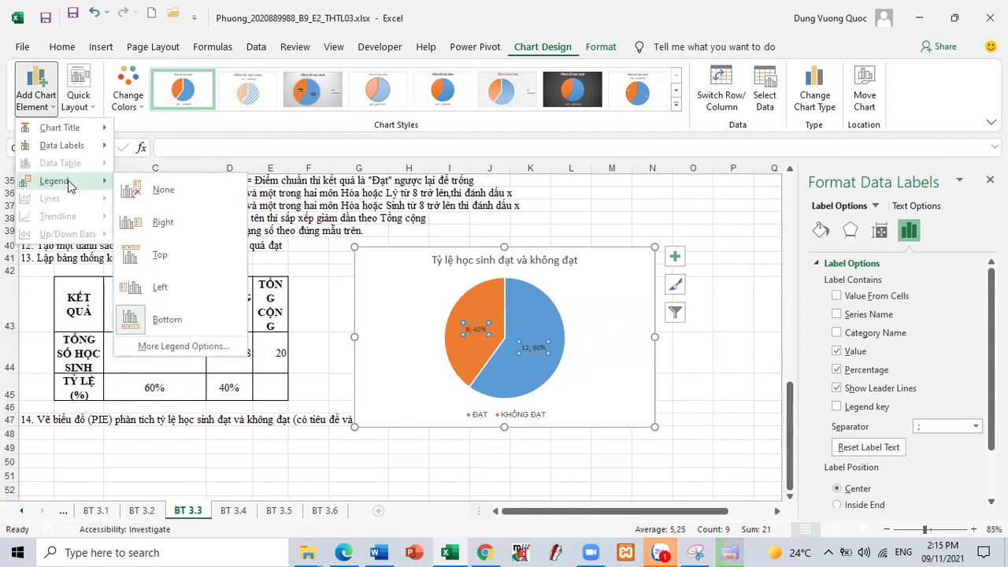
click(150, 223)
click(611, 250)
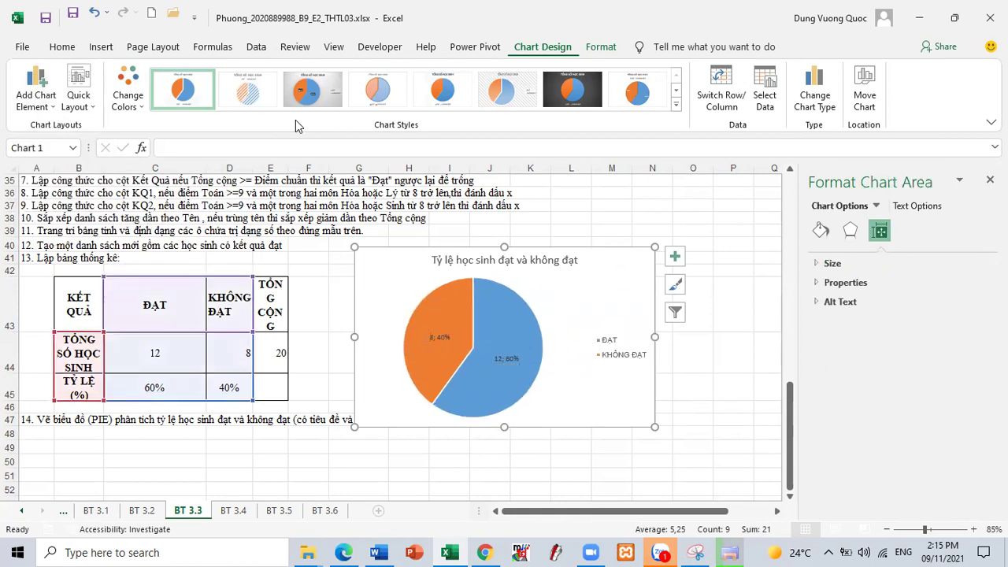
click(57, 49)
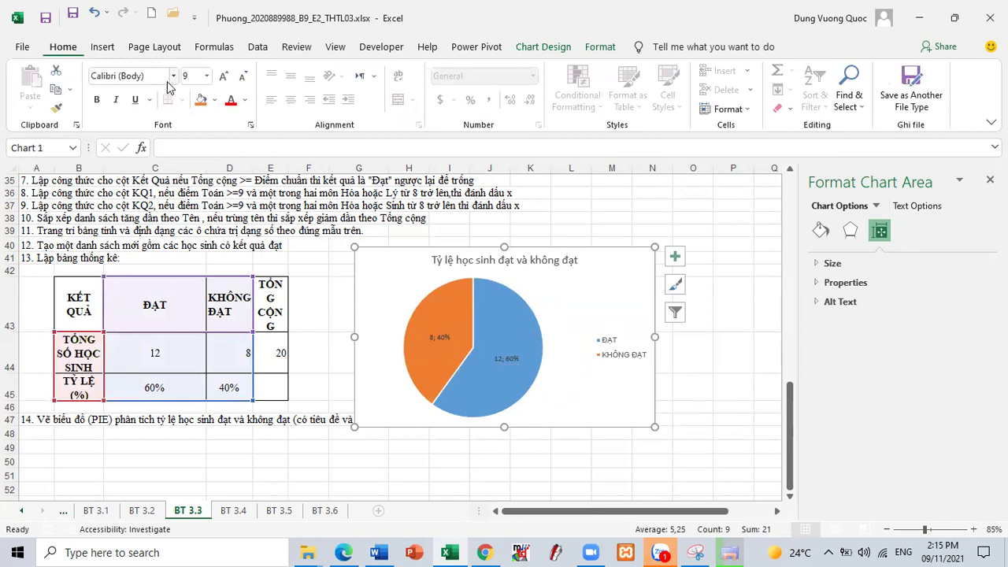
click(175, 76)
text(Times New Roman)
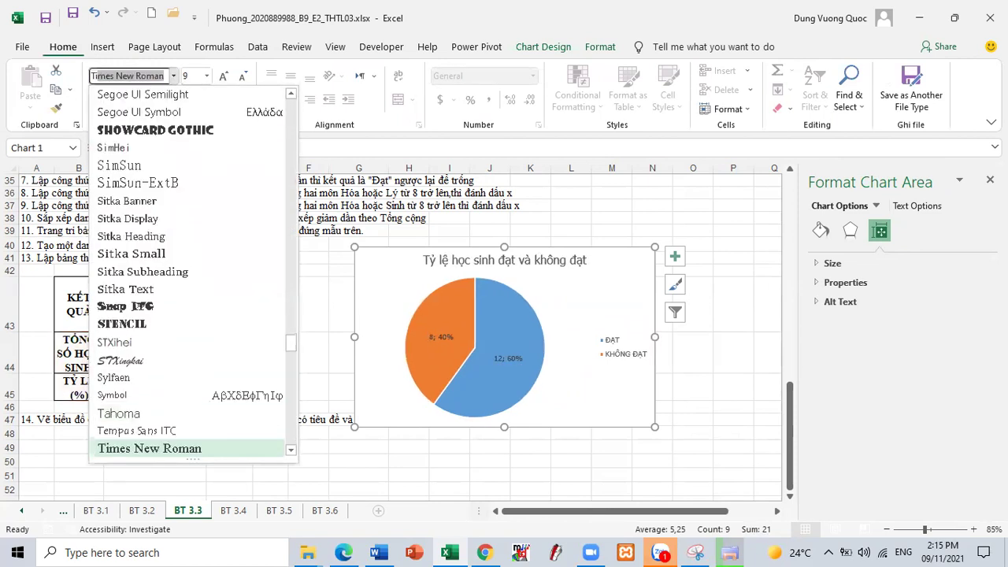
click(207, 76)
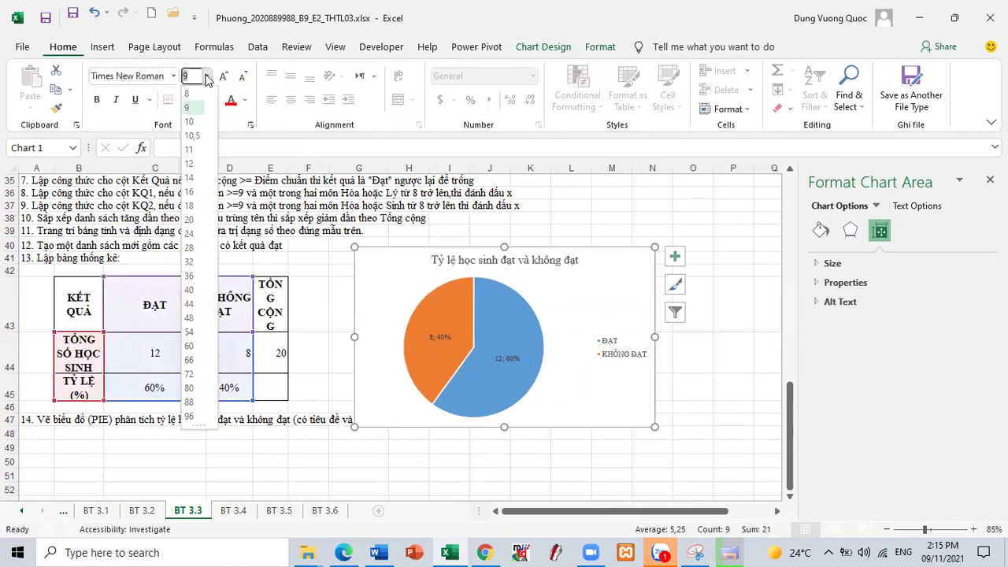
text(13)
key(Return)
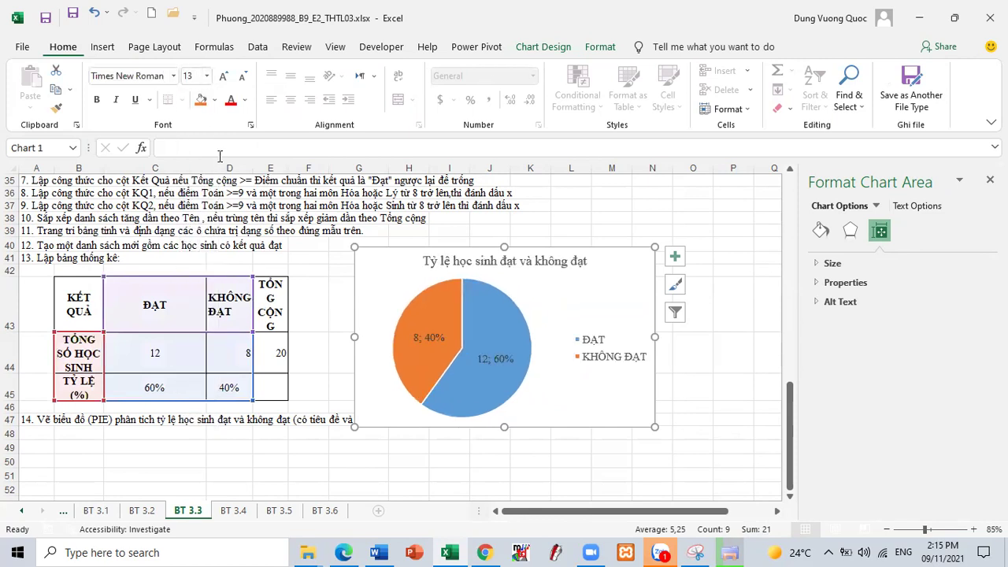
click(484, 444)
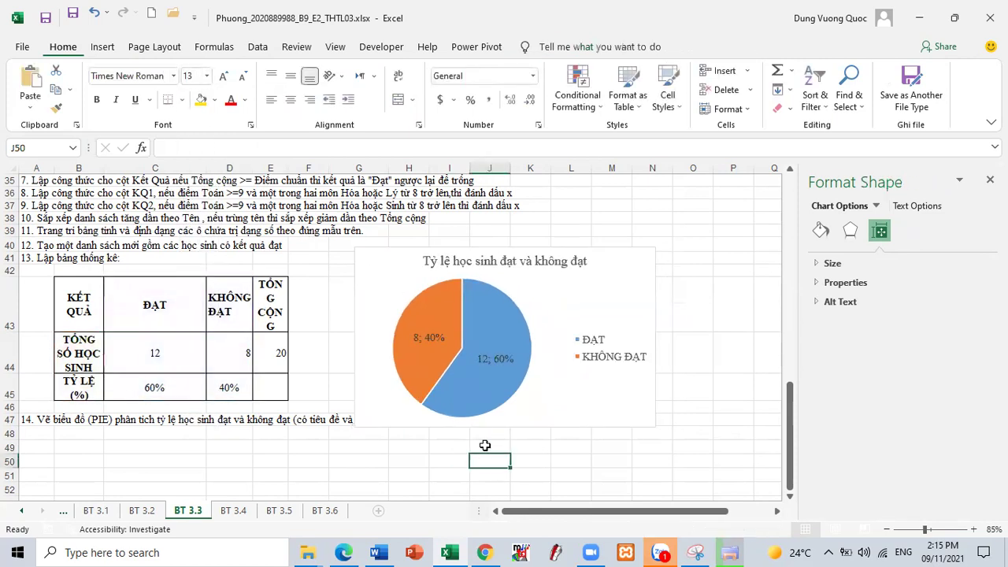
Step: Replace the pie chart's title with "TỶ LỆ HỌC SINH ĐẠT VÀ KHÔNG ĐẠT" in capitals
click(467, 263)
drag(425, 260, 590, 261)
key(ctrl+c)
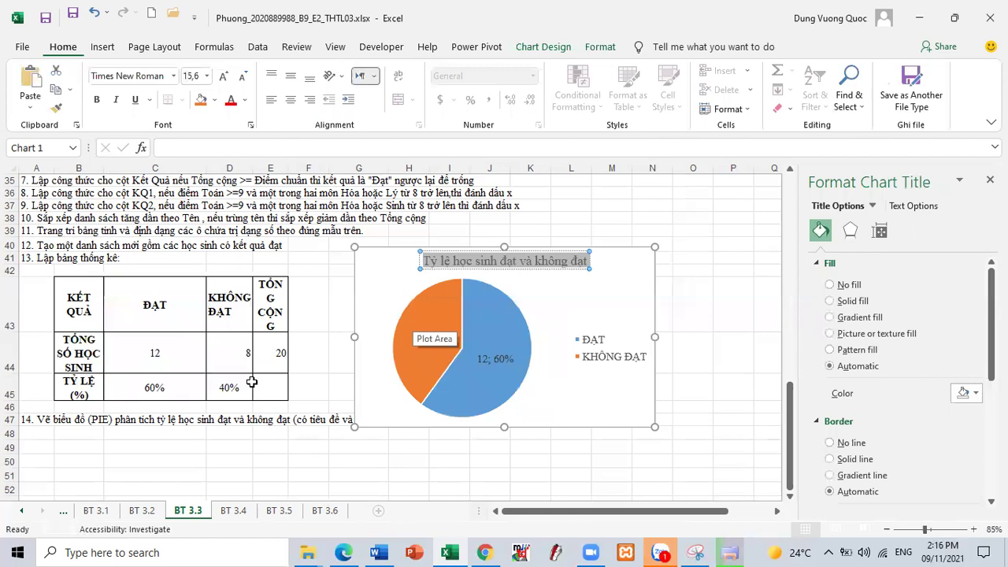
text(TỶ LỆ)
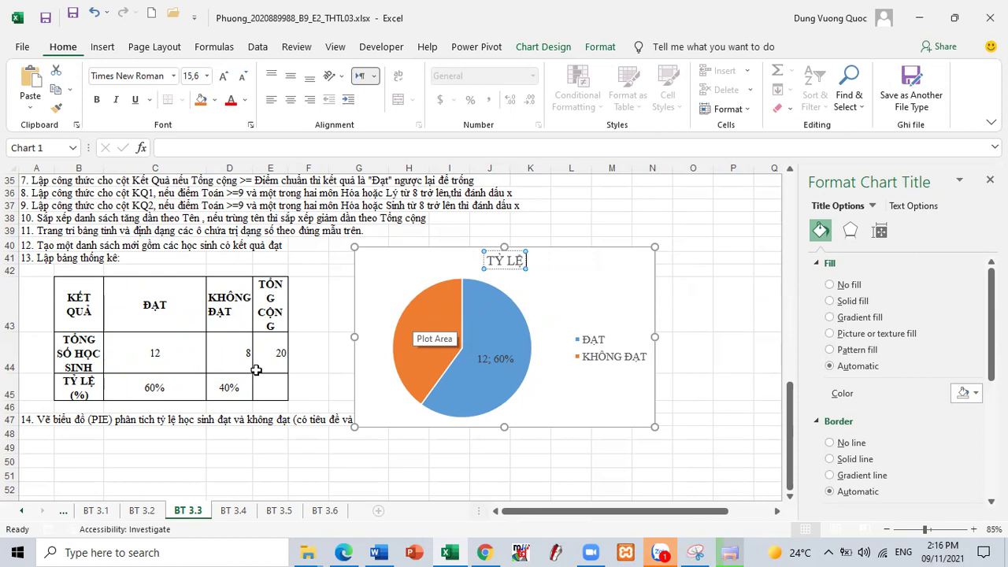
text( HỌC SIN)
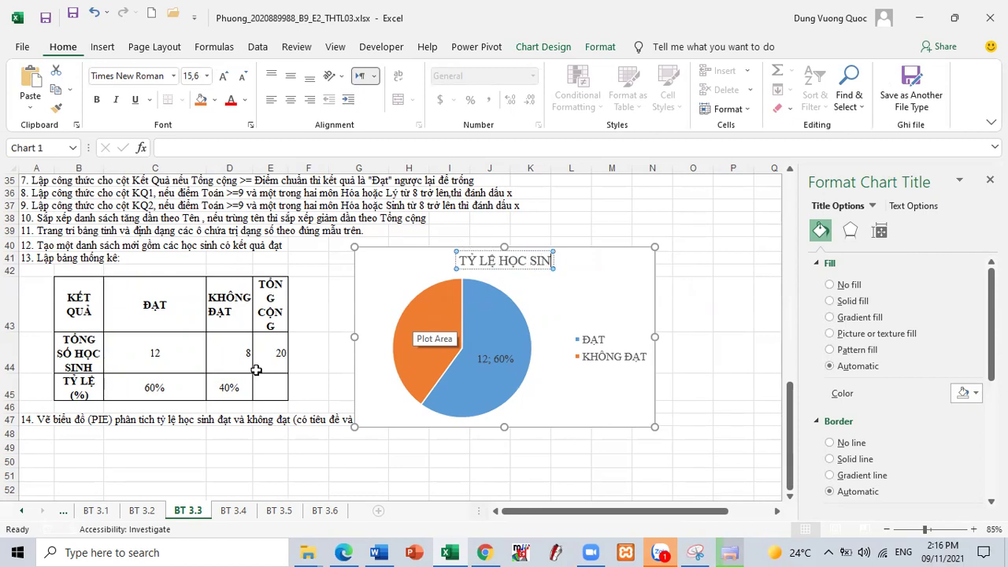
text(H ĐẠT)
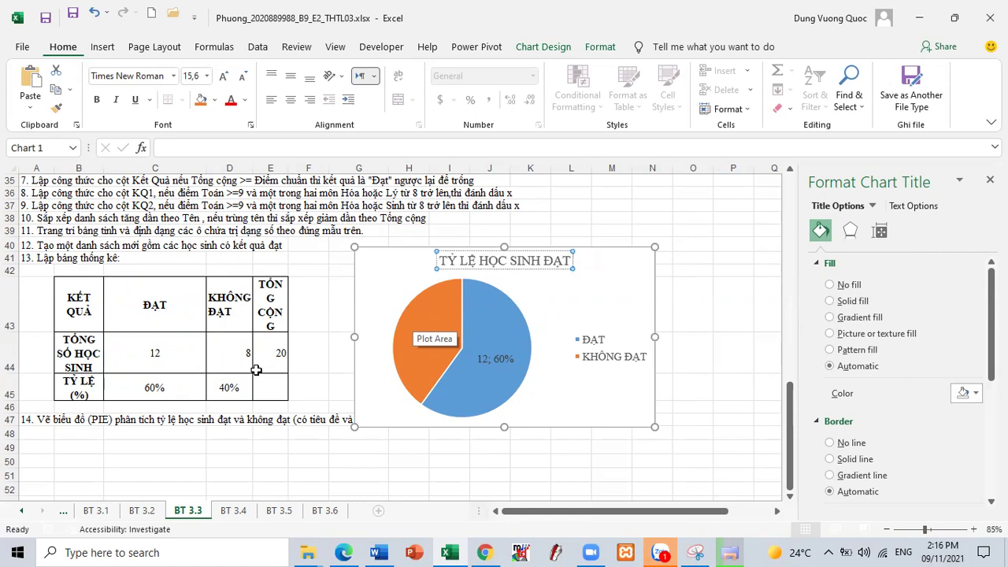
text( VÀ KH)
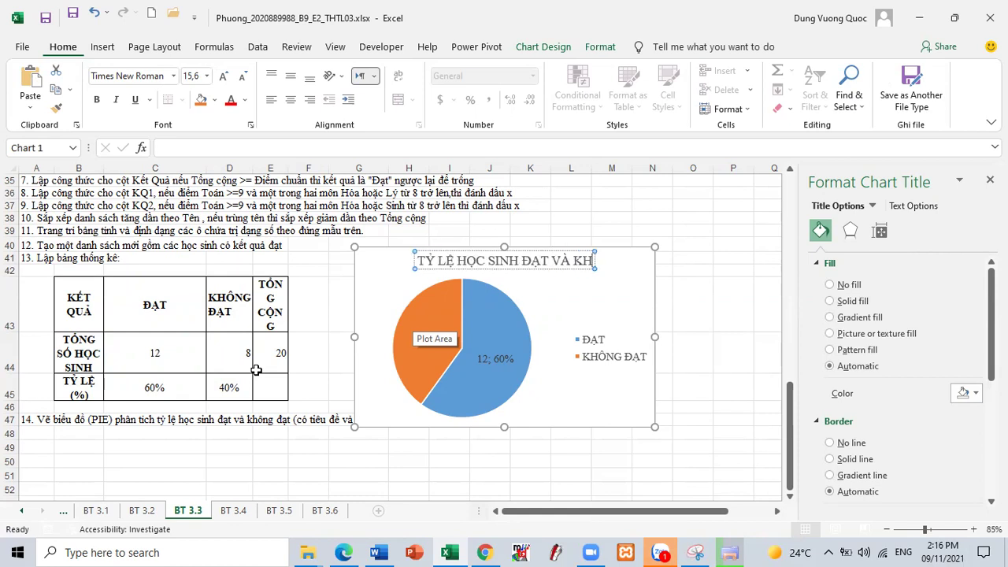
text(ÔNG ĐẠT)
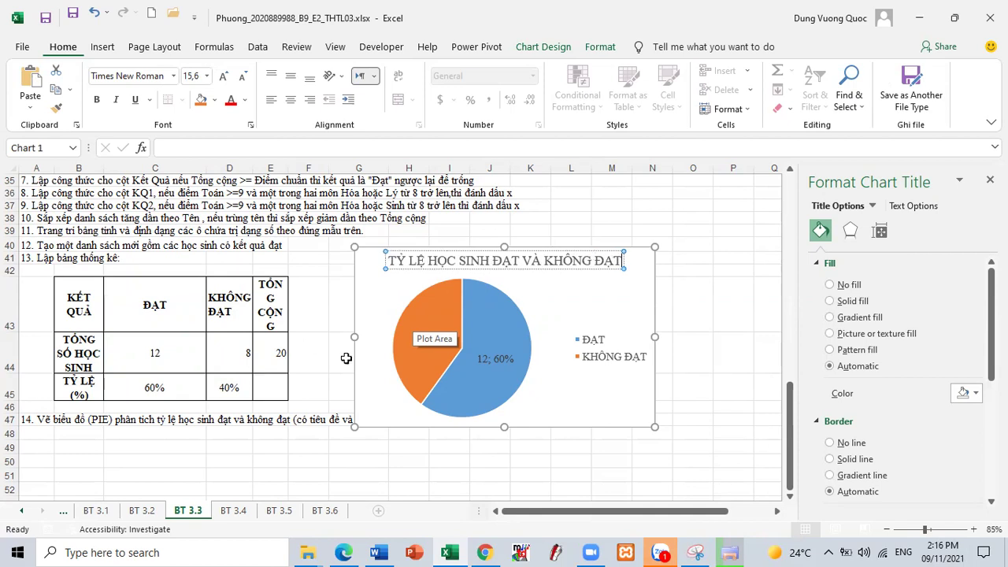
click(682, 405)
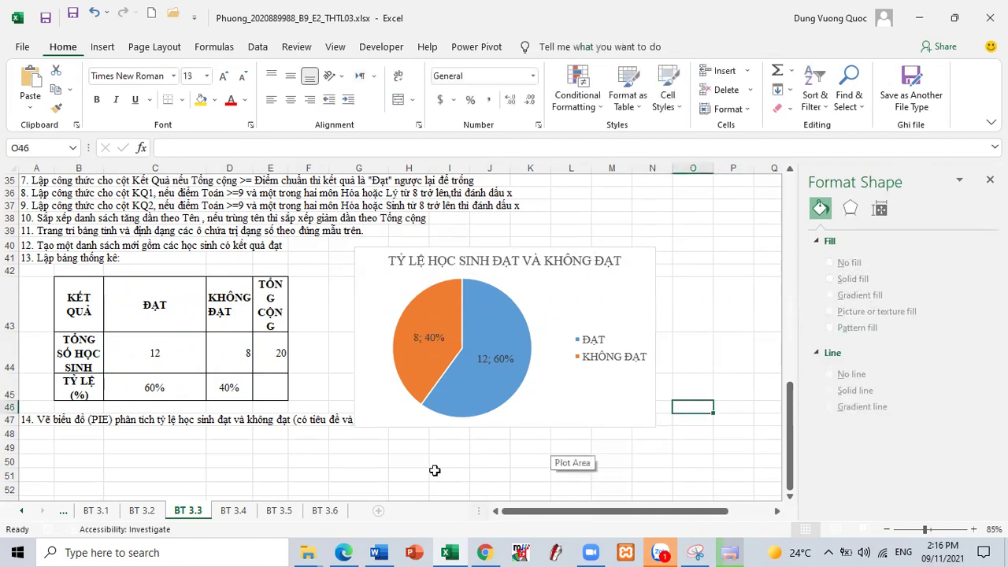
Step: Switch to the Edge PDF of requirements and read items b to e of task 6 on sorting, frozen panes, comment and conditional formatting
click(346, 552)
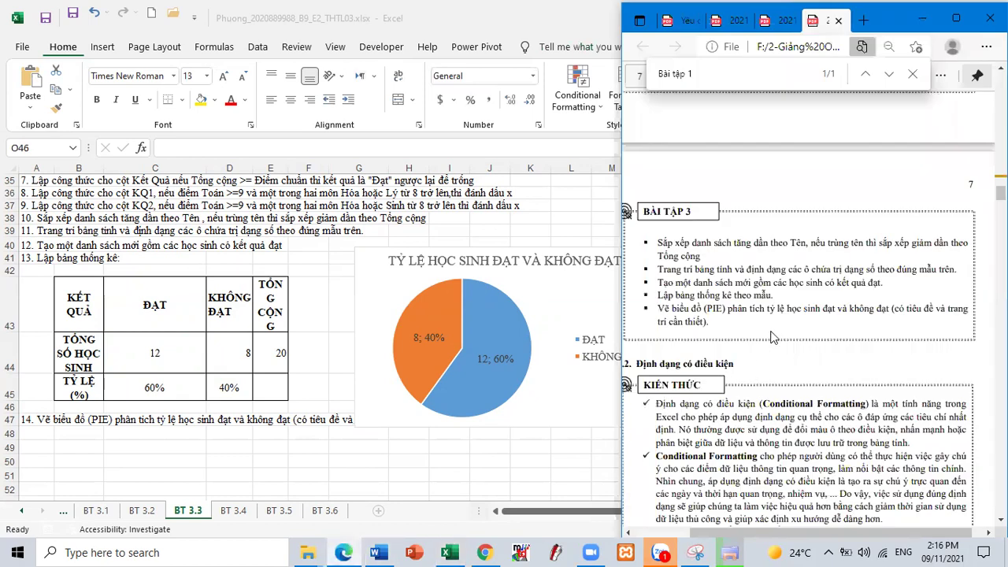
click(682, 22)
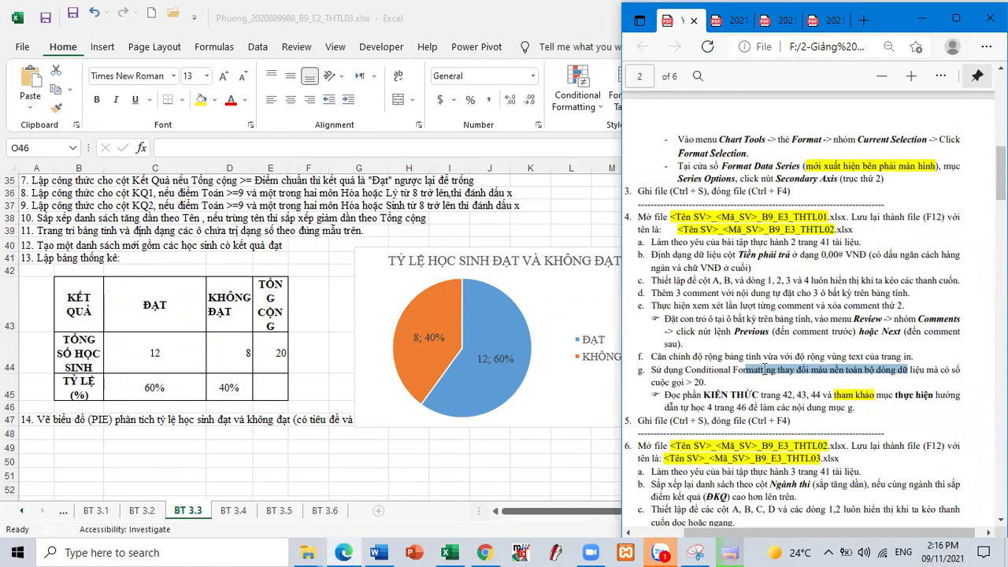
scroll(765, 369, down, 5)
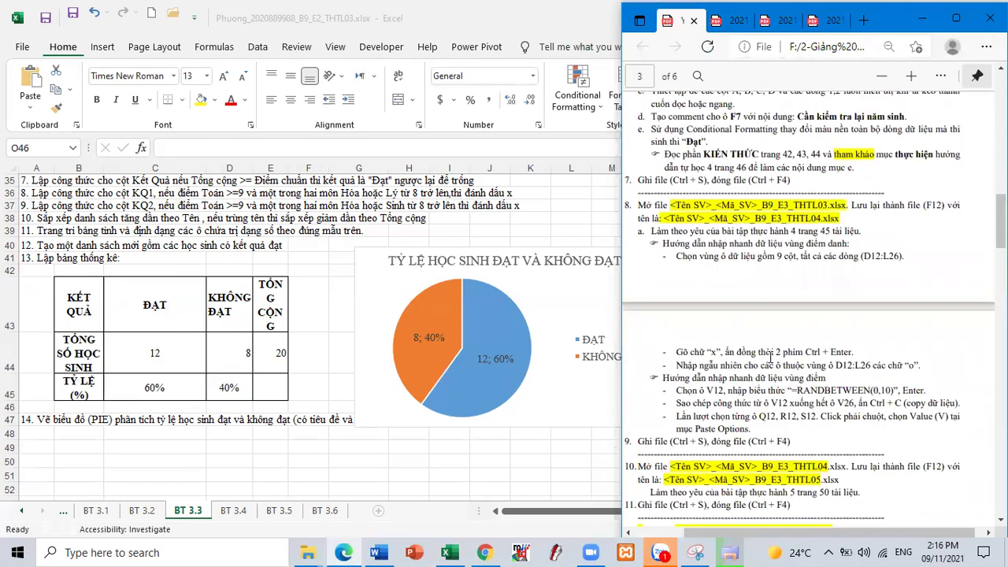
scroll(770, 356, up, 2)
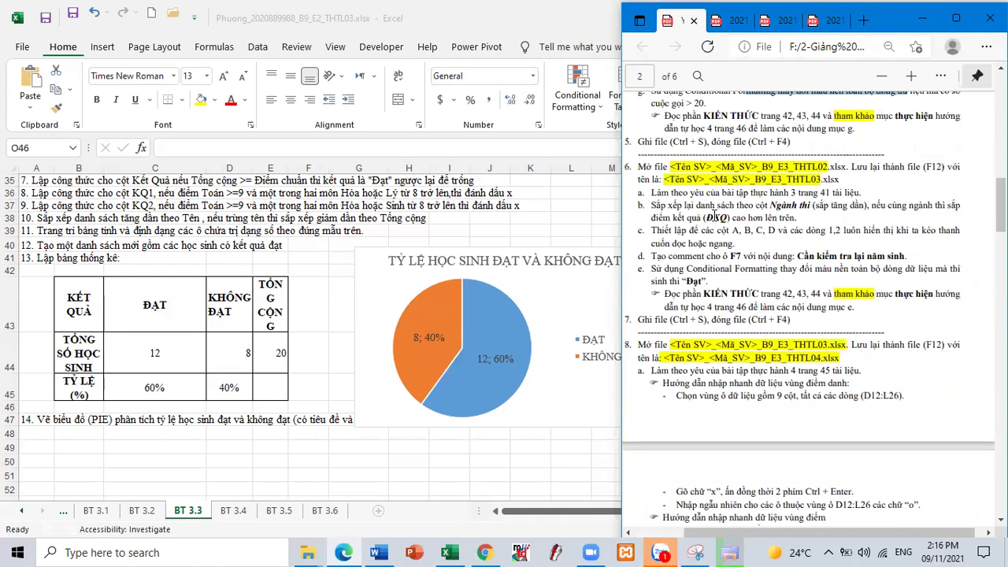
drag(711, 215, 798, 219)
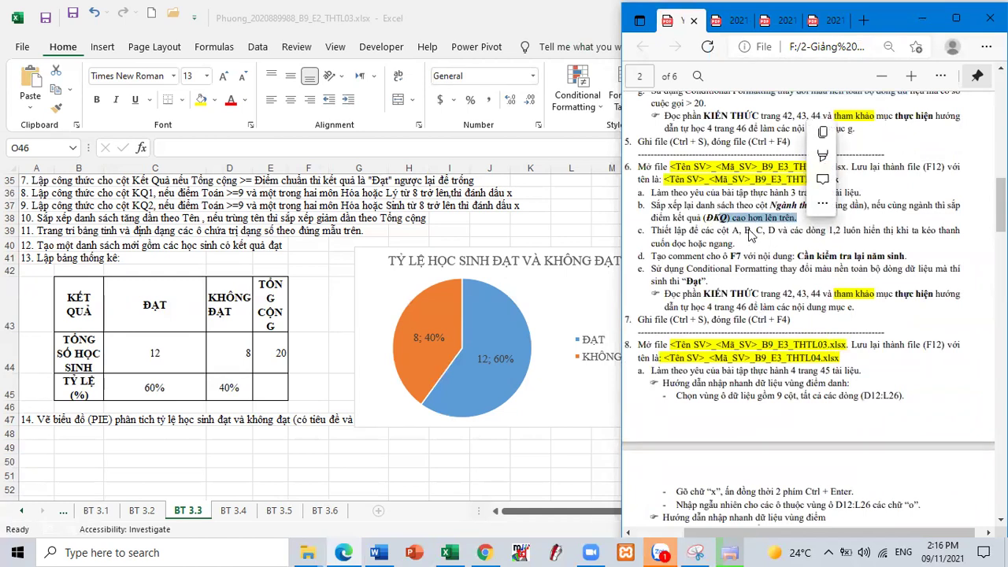
click(803, 230)
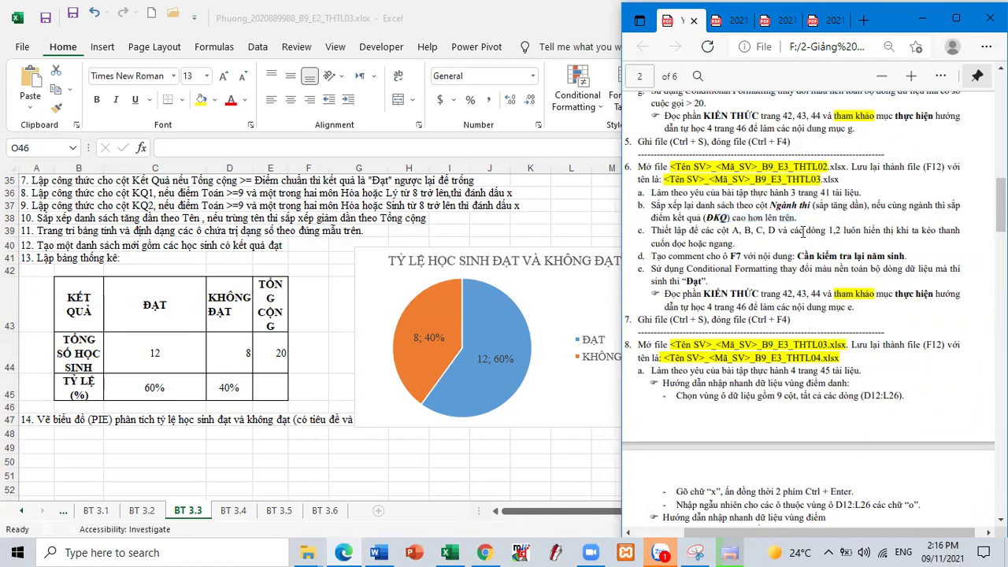
drag(792, 230, 857, 230)
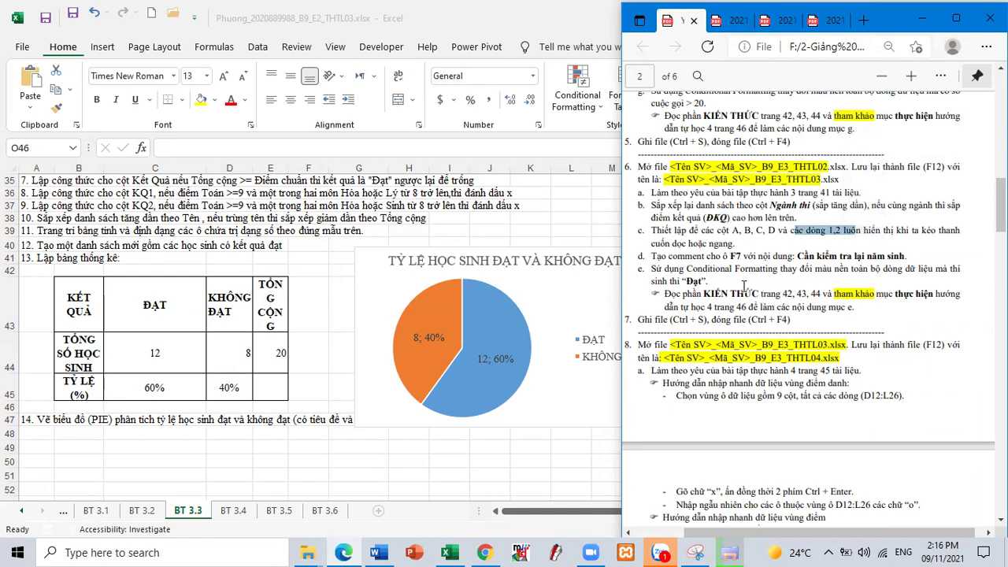
drag(717, 254, 833, 268)
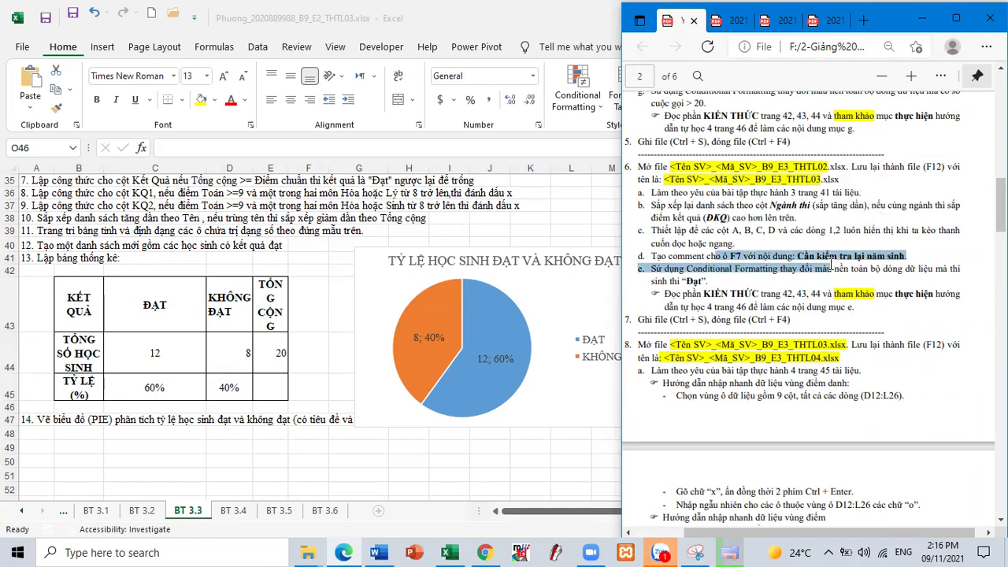
drag(736, 269, 827, 308)
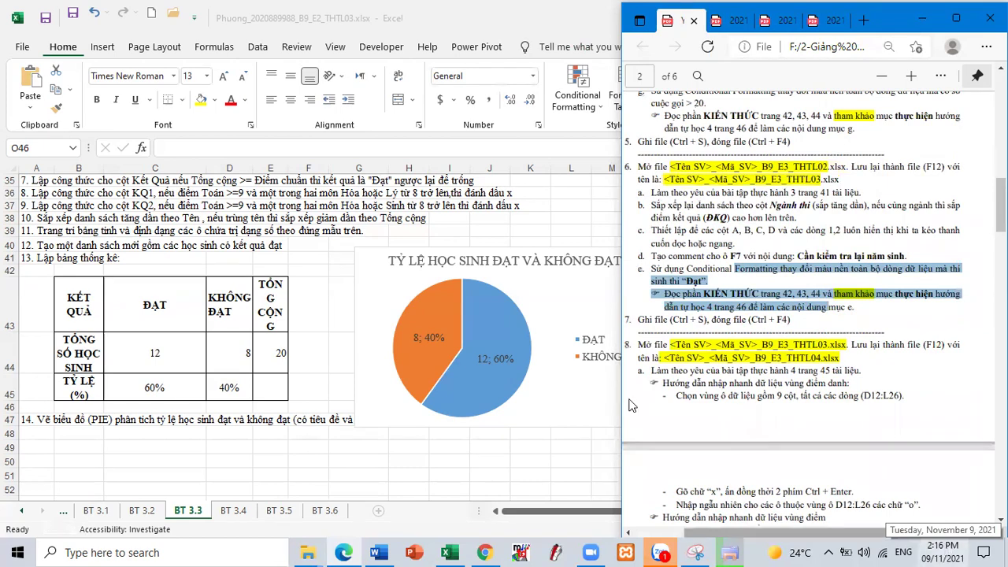
Step: Return to the student table in Excel, select cell J13 and save the workbook
scroll(486, 285, up, 9)
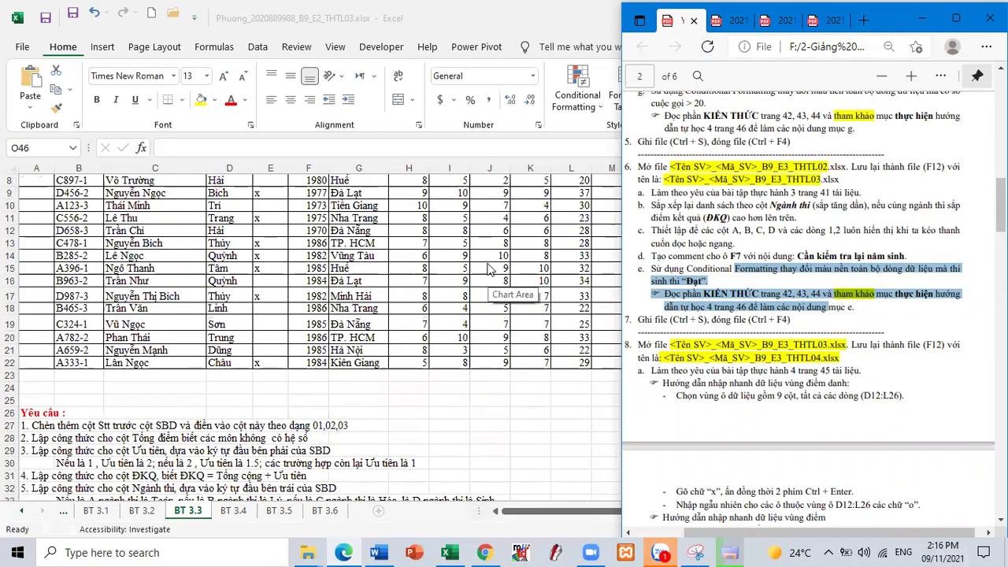
key(alt+Tab)
scroll(591, 337, up, 2)
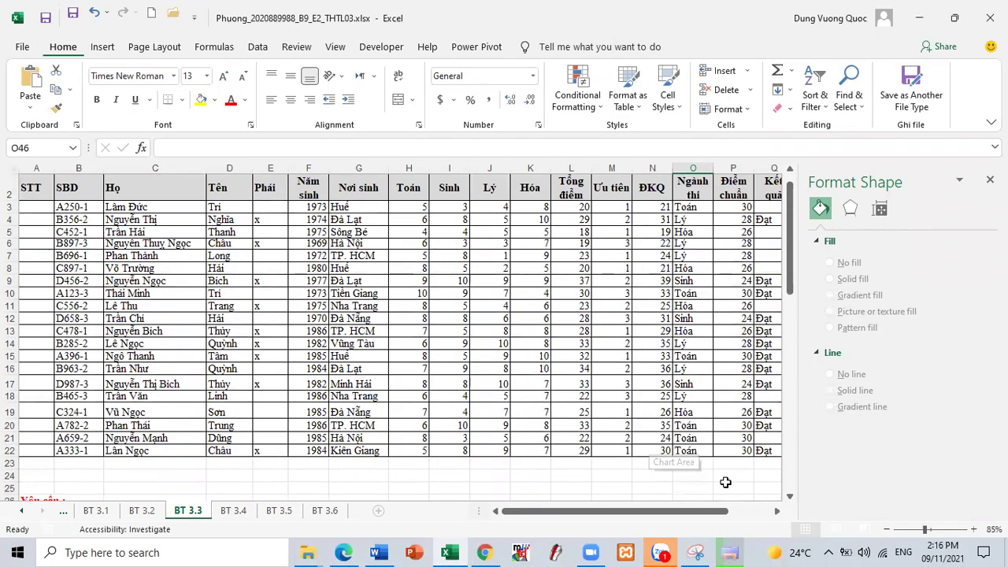
mouse_move(945, 549)
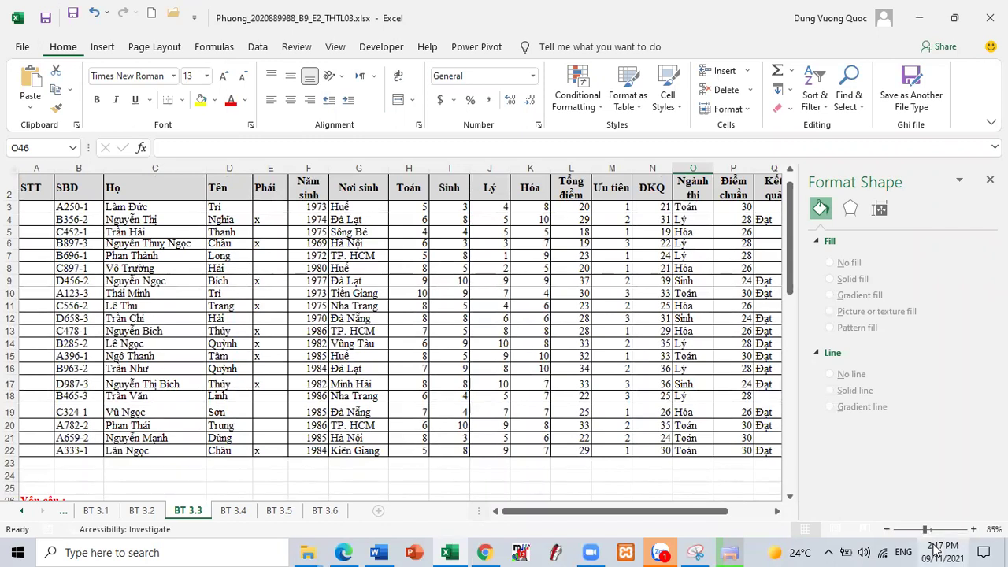
click(505, 331)
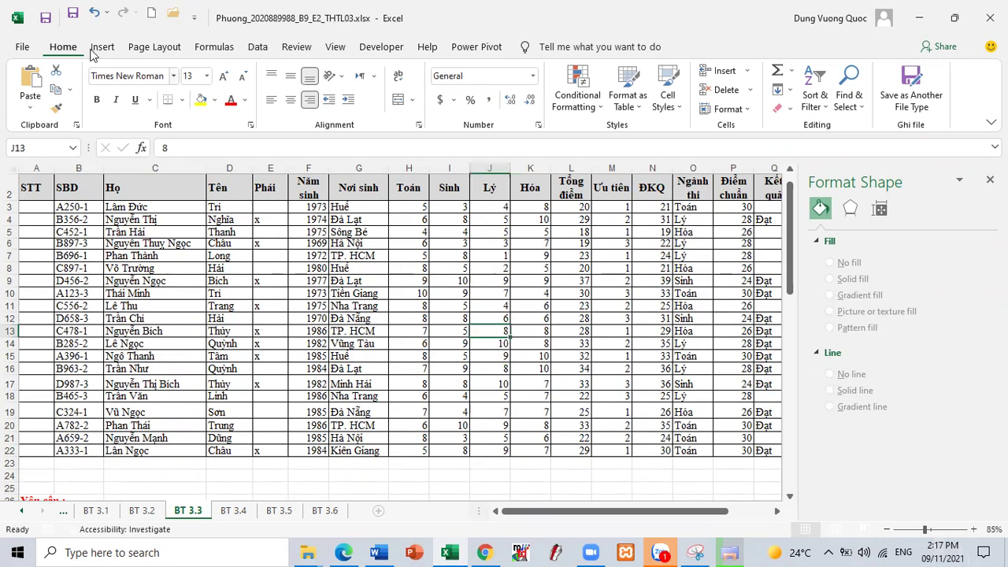
click(71, 16)
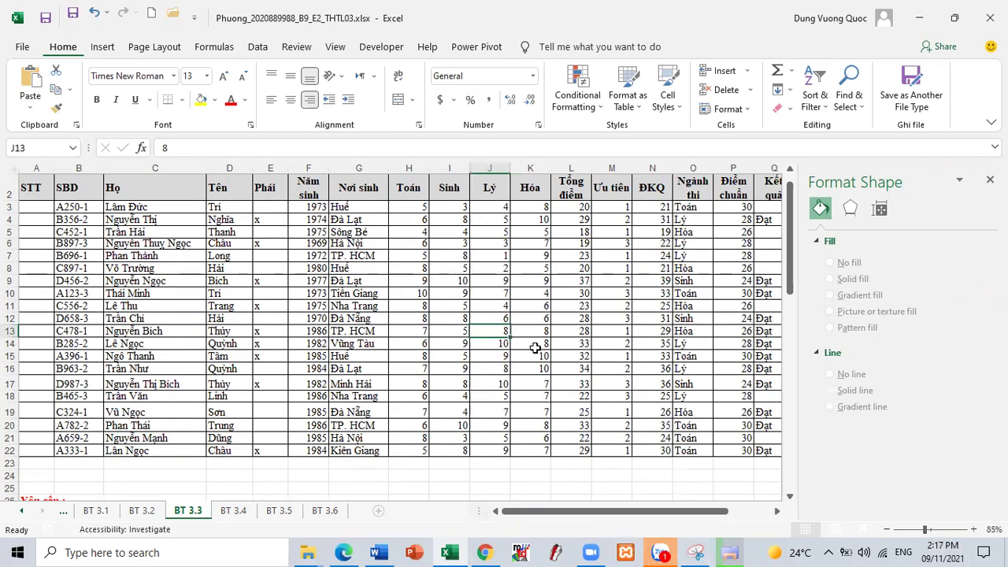